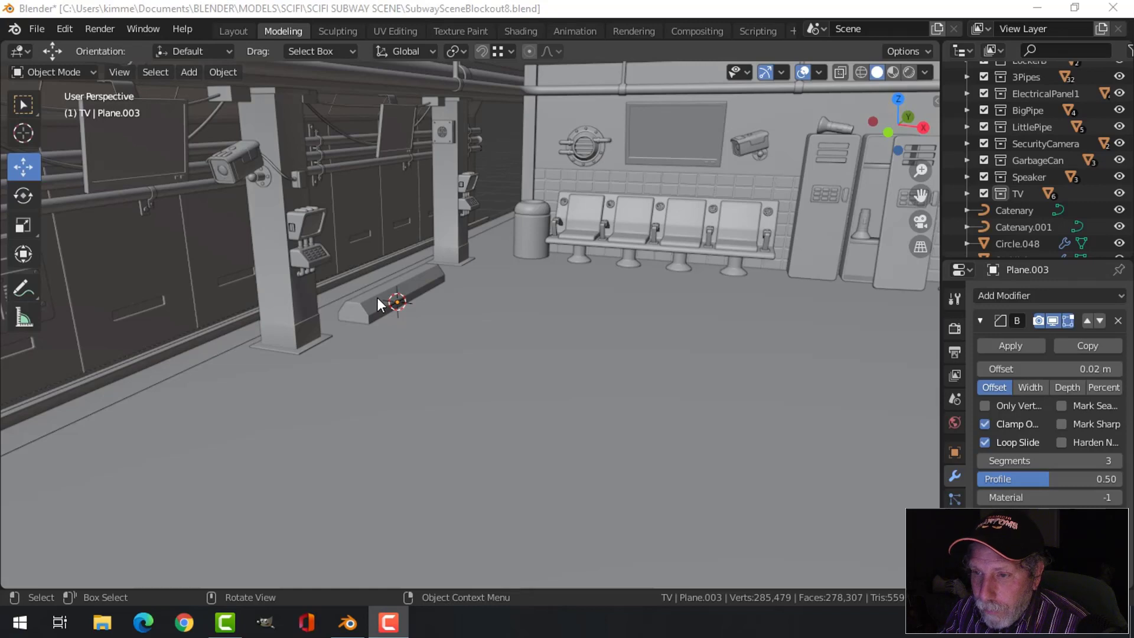
# Add an 18-vertex mesh circle and move it about 5.5 m along X and 1.8 m up along Z.
pyautogui.click(517, 366)
pyautogui.hotkey('shift', 'a')
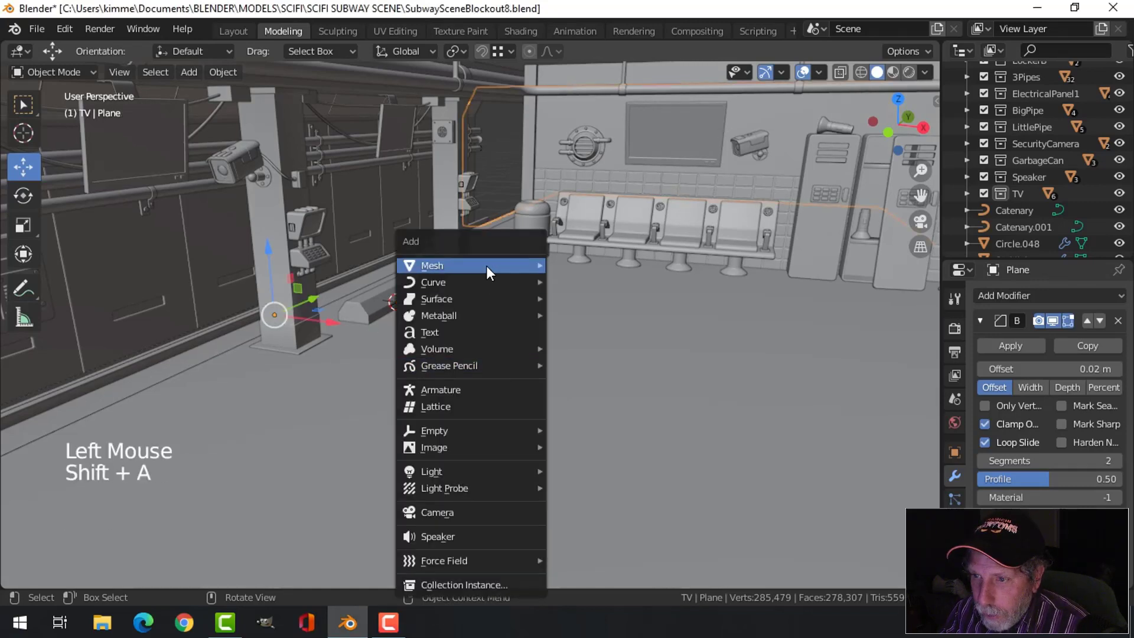
pyautogui.moveTo(486, 266)
pyautogui.click(583, 298)
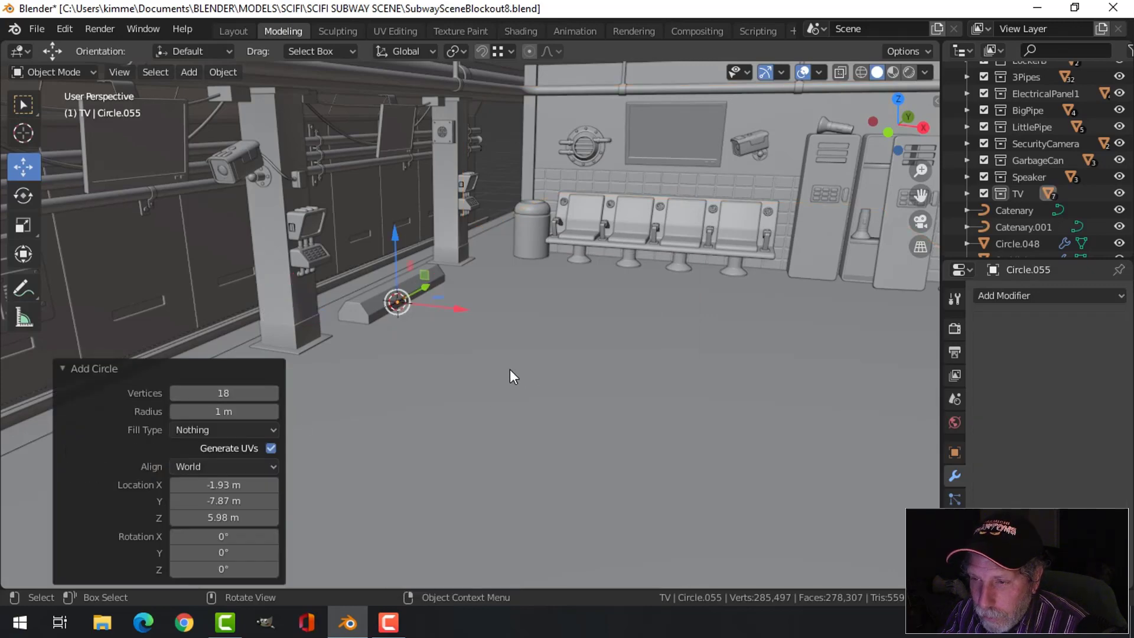
pyautogui.moveTo(502, 371)
pyautogui.mouseDown(button='middle')
pyautogui.moveTo(519, 372)
pyautogui.moveTo(516, 354)
pyautogui.mouseUp(button='middle')
pyautogui.moveTo(511, 325); pyautogui.dragTo(650, 371)
pyautogui.moveTo(651, 377); pyautogui.dragTo(561, 301, button='middle')
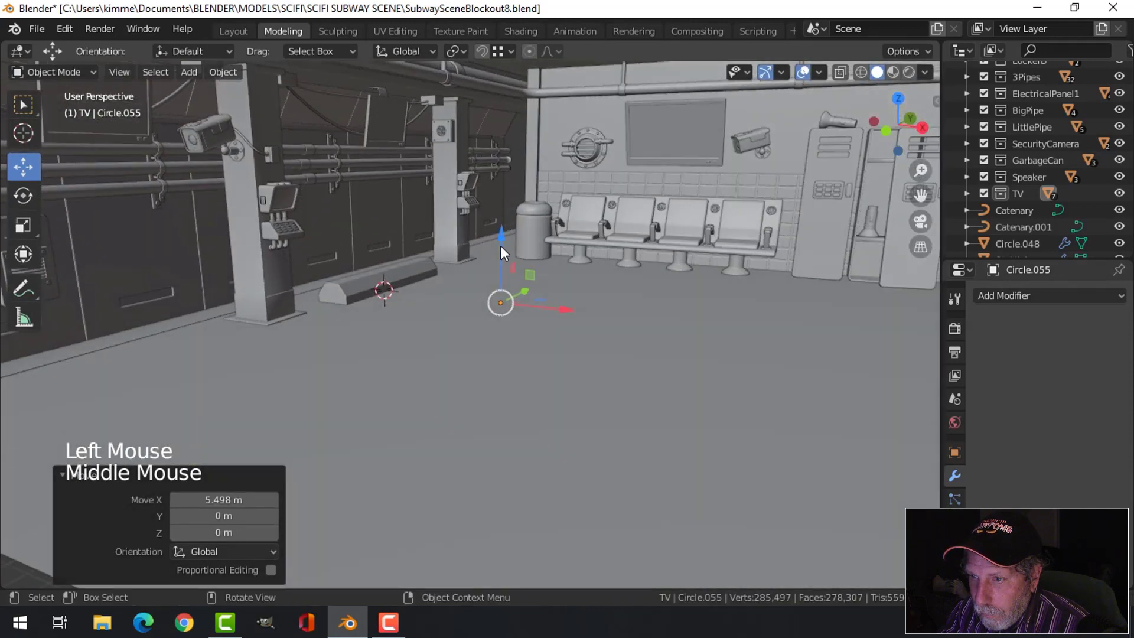
pyautogui.moveTo(500, 247); pyautogui.dragTo(588, 205)
# Rotate the circle's geometry 90° about the X axis in Edit Mode so it stands upright in the front view.
pyautogui.press('KP_1')
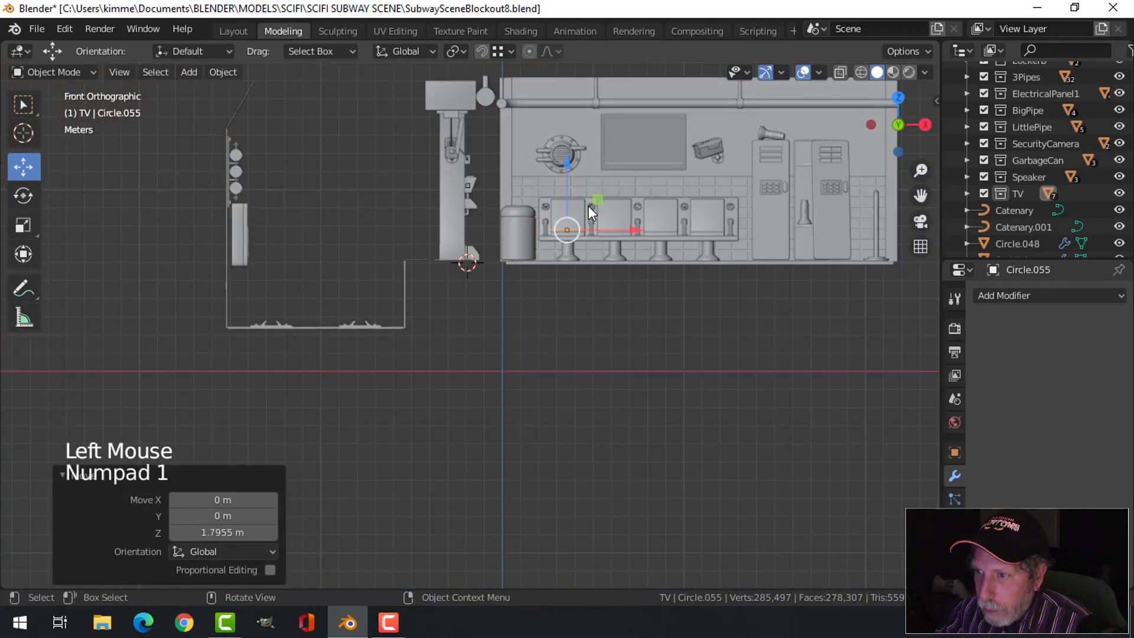
pyautogui.press('Tab')
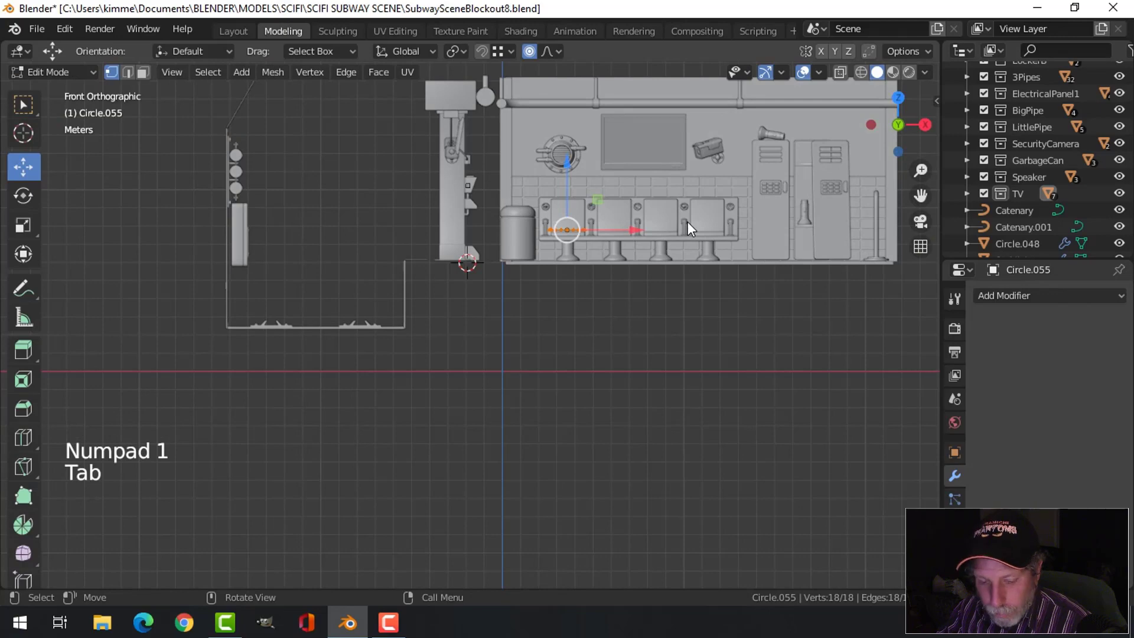
pyautogui.write('r90')
pyautogui.press('Return')
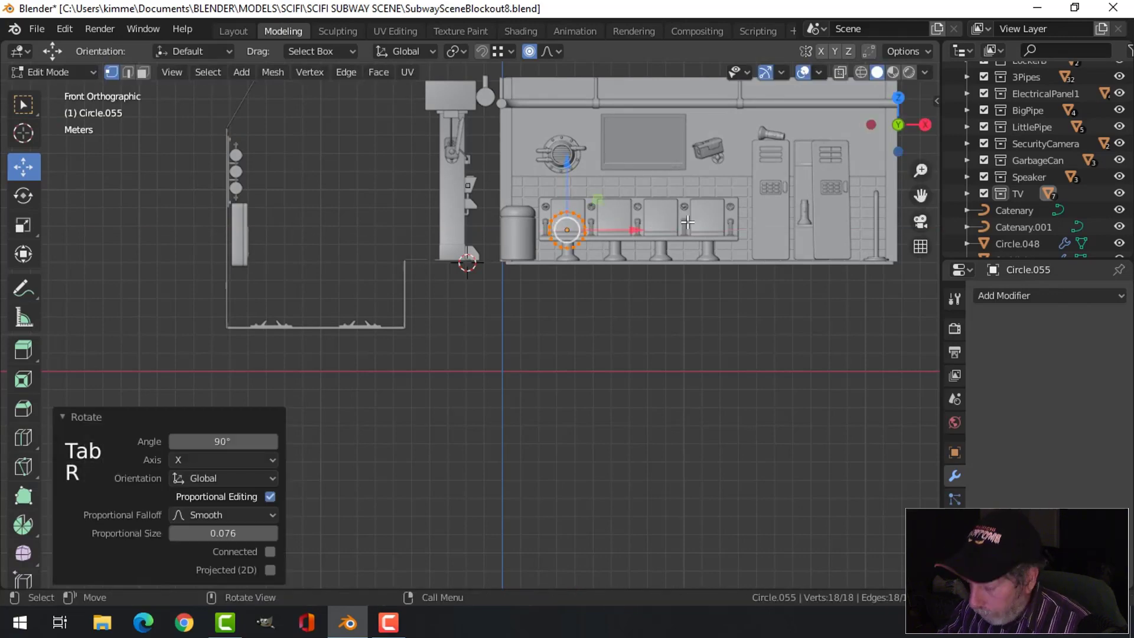
pyautogui.press('KP_Decimal')
pyautogui.scroll(-5, 688, 222)
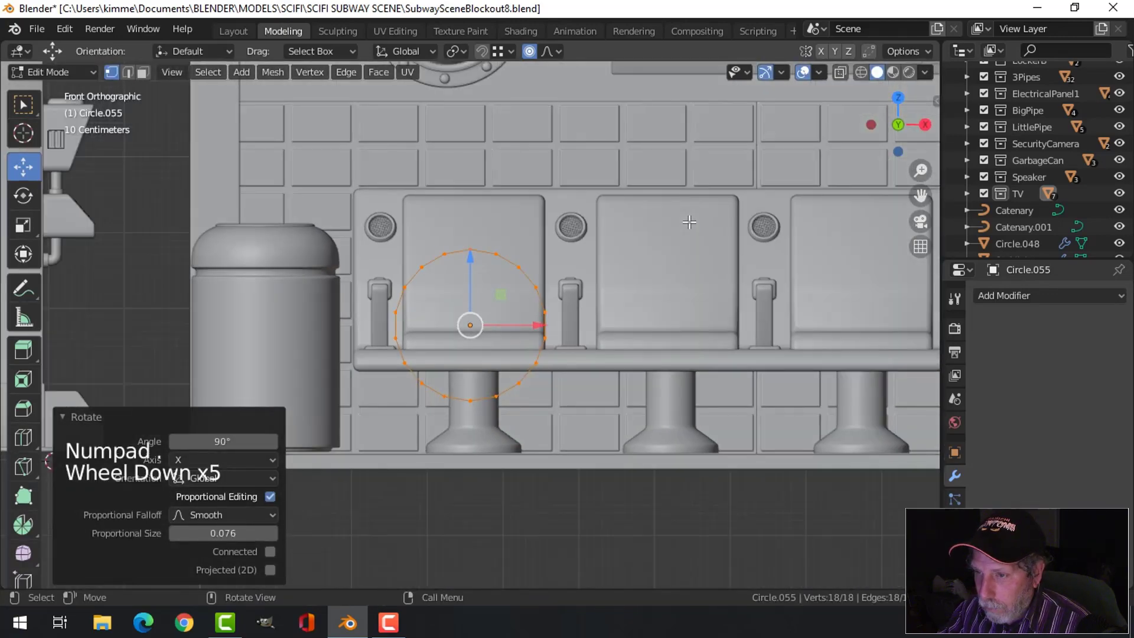
# Delete the vertices of the circle's upper half and scale the remaining half-circle to about 0.741.
pyautogui.scroll(-1, 689, 222)
pyautogui.keyDown('shift'); pyautogui.moveTo(689, 221); pyautogui.dragTo(732, 236, button='middle'); pyautogui.keyUp('shift')
pyautogui.hotkey('alt', 'a')
pyautogui.press('b')
pyautogui.moveTo(412, 244); pyautogui.dragTo(620, 327)
pyautogui.press('x')
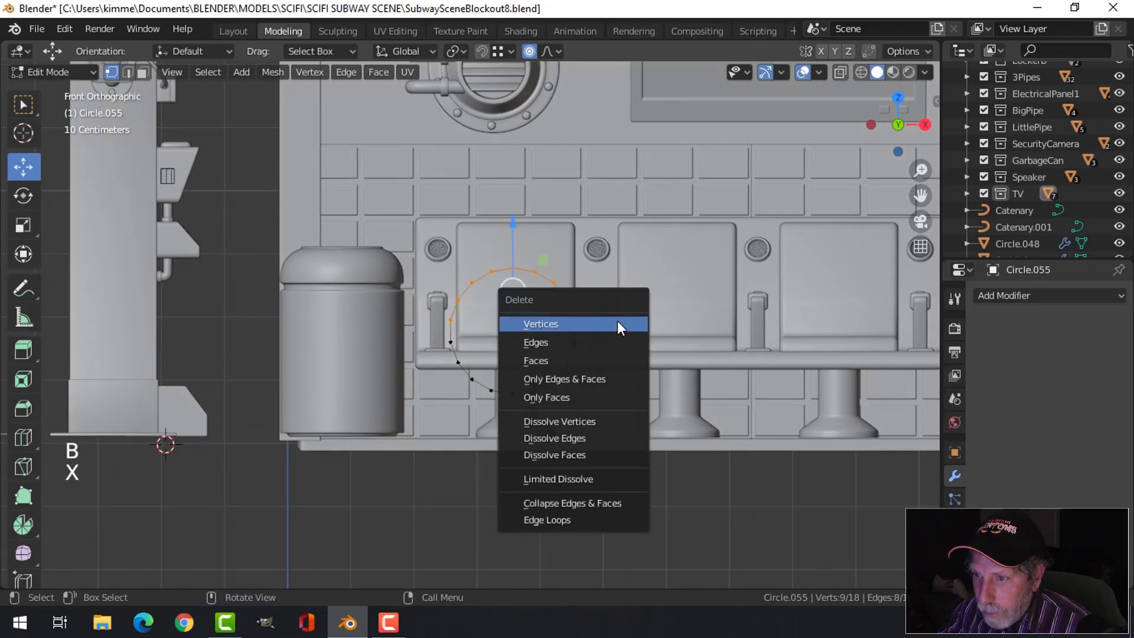
pyautogui.click(618, 324)
pyautogui.press('s')
pyautogui.click(644, 362)
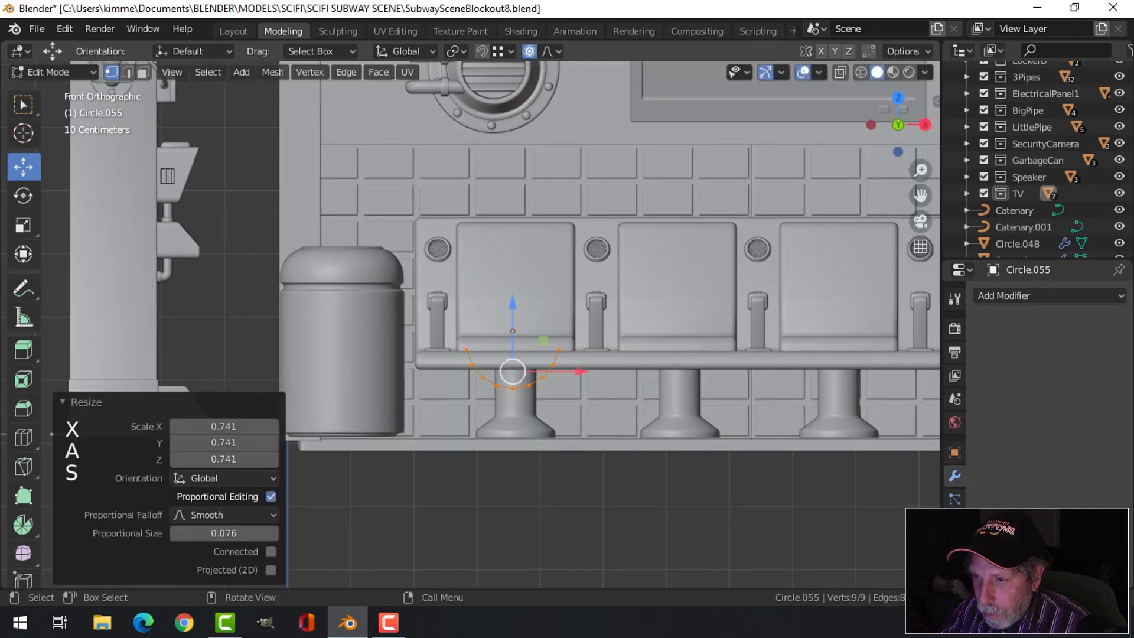
# Extrude the half-circle and raise the new vertices about 0.64 m along Z with proportional editing turned off.
pyautogui.scroll(1, 602, 405)
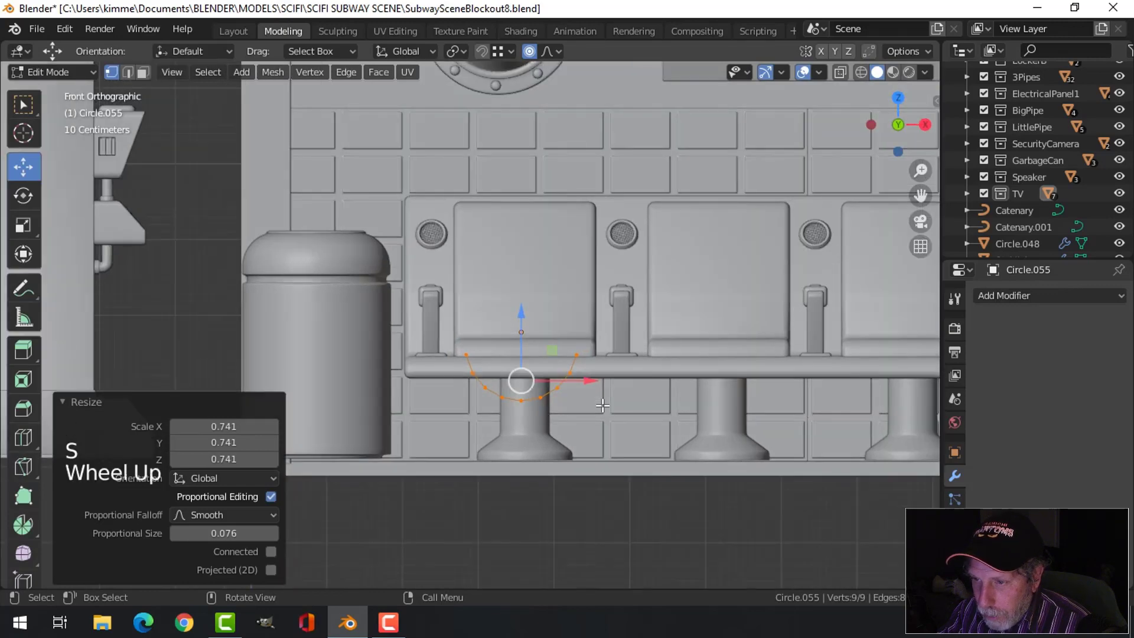
pyautogui.press('e')
pyautogui.moveTo(519, 313); pyautogui.dragTo(519, 337)
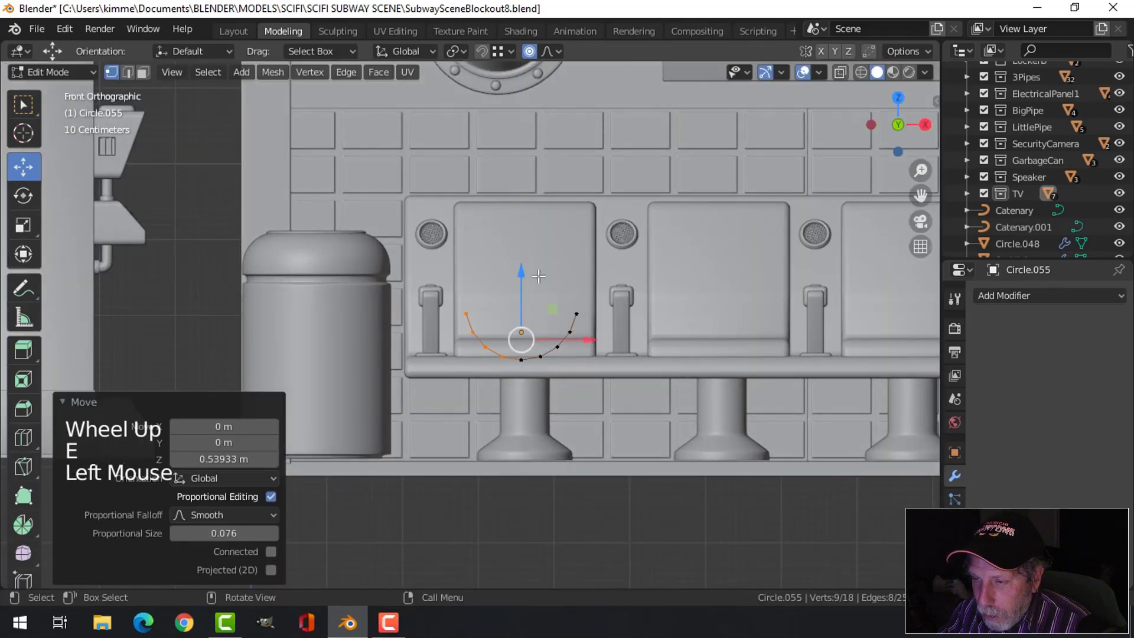
pyautogui.hotkey('ctrl', 'z')
pyautogui.click(531, 52)
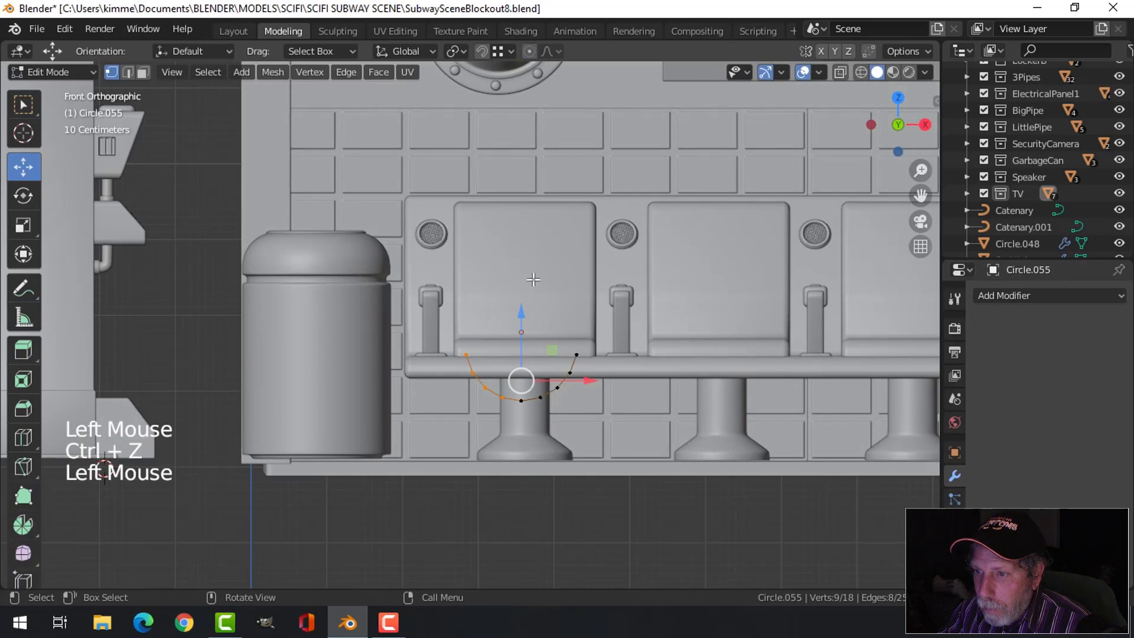
pyautogui.moveTo(529, 306); pyautogui.dragTo(534, 257)
# Flatten the extruded vertices by scaling them to 0 along Z, and lower them about 0.08 m.
pyautogui.press('s')
pyautogui.press('z')
pyautogui.press('0')
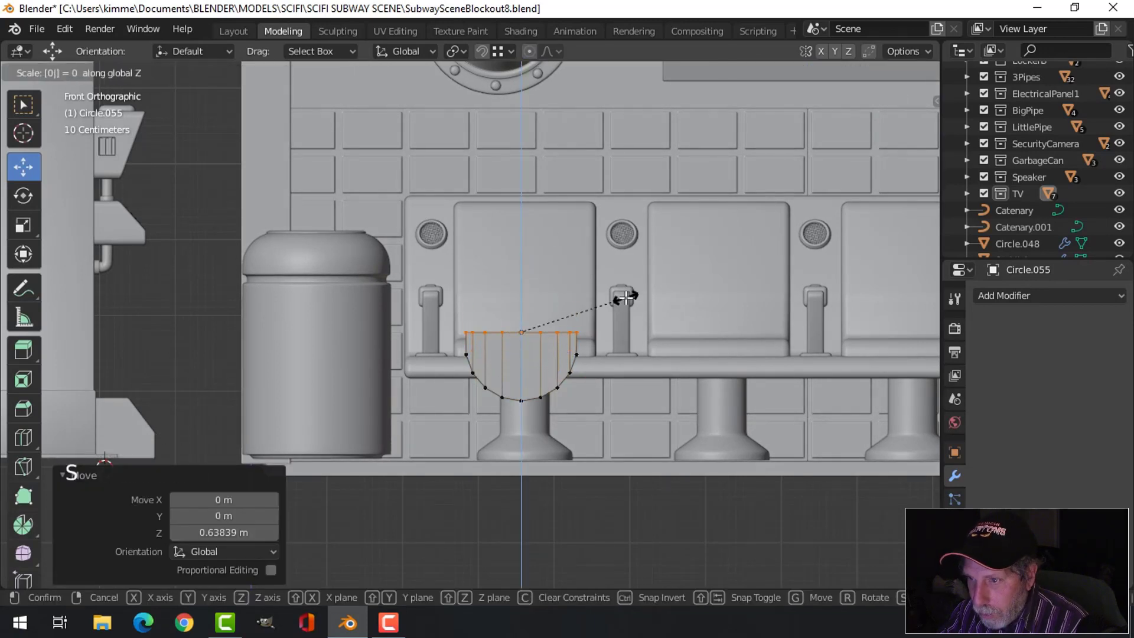
pyautogui.press('Return')
pyautogui.moveTo(518, 268); pyautogui.dragTo(519, 281)
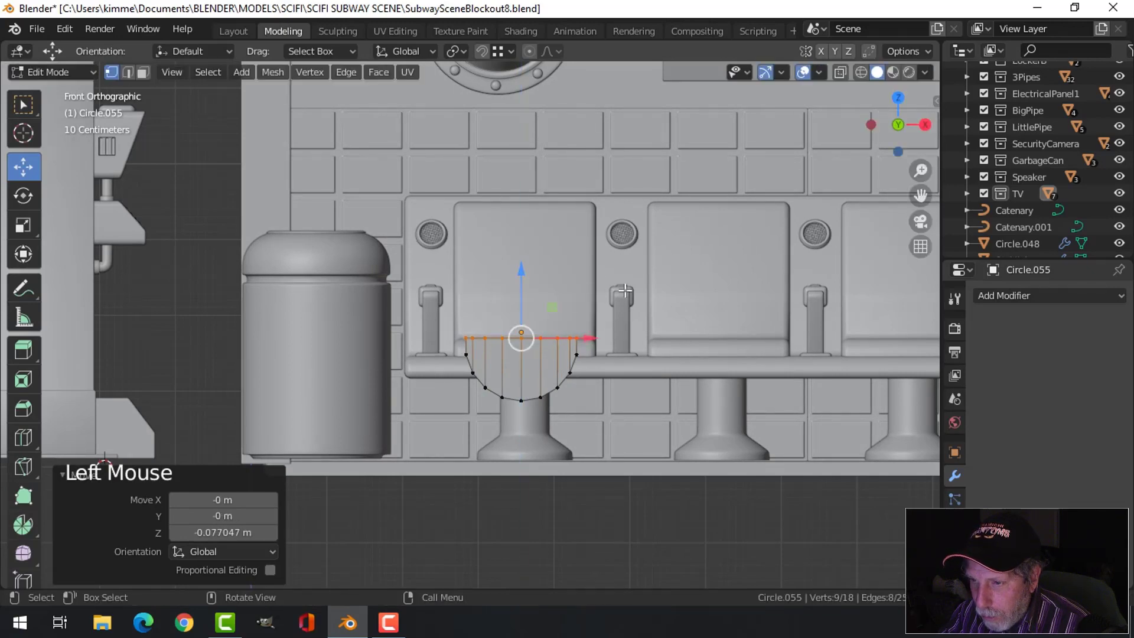
# Extrude the whole half-round profile about 4.8 m along the Y axis.
pyautogui.moveTo(520, 281); pyautogui.dragTo(197, 425, button='middle')
pyautogui.press('a')
pyautogui.scroll(-2, 650, 352)
pyautogui.moveTo(650, 352); pyautogui.dragTo(543, 407, button='middle')
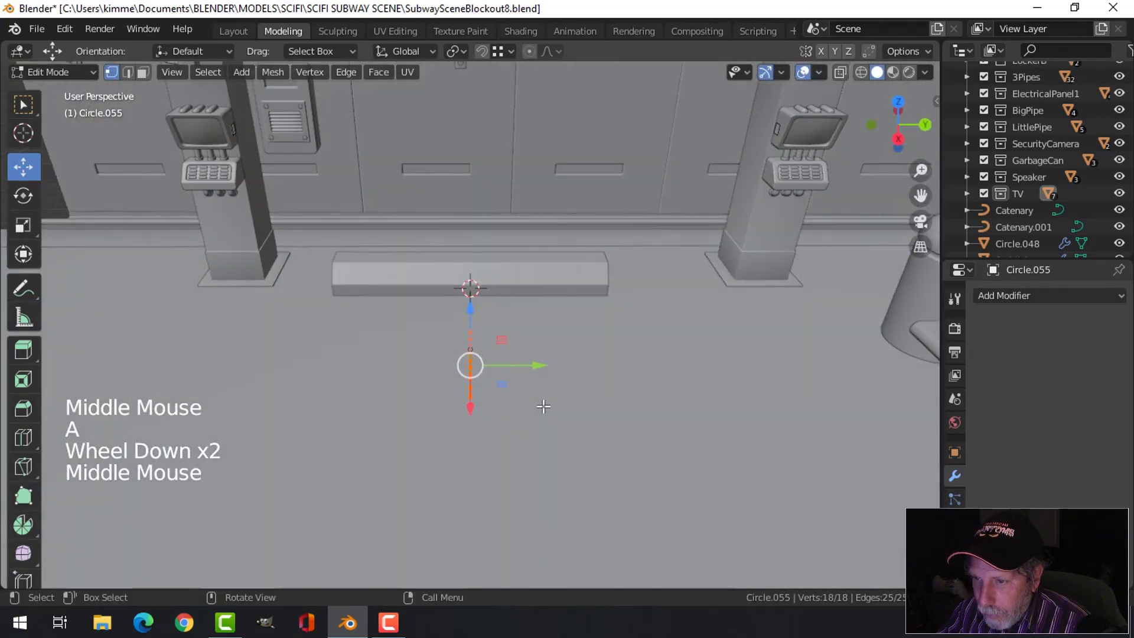
pyautogui.press('e')
pyautogui.moveTo(544, 367); pyautogui.dragTo(804, 358)
pyautogui.moveTo(803, 359); pyautogui.dragTo(716, 425, button='middle')
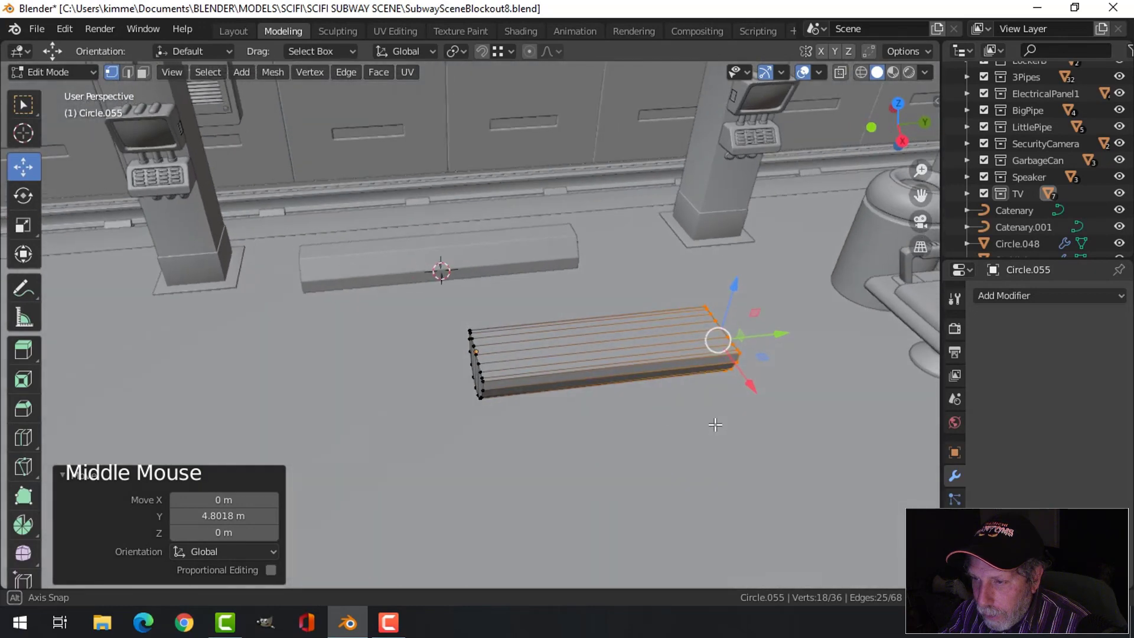
# Select all the faces on the flat top of the extruded block and delete them to open a trough.
pyautogui.scroll(3, 618, 404)
pyautogui.hotkey('alt', 'a')
pyautogui.keyDown('shift'); pyautogui.moveTo(640, 402); pyautogui.dragTo(529, 371, button='middle'); pyautogui.keyUp('shift')
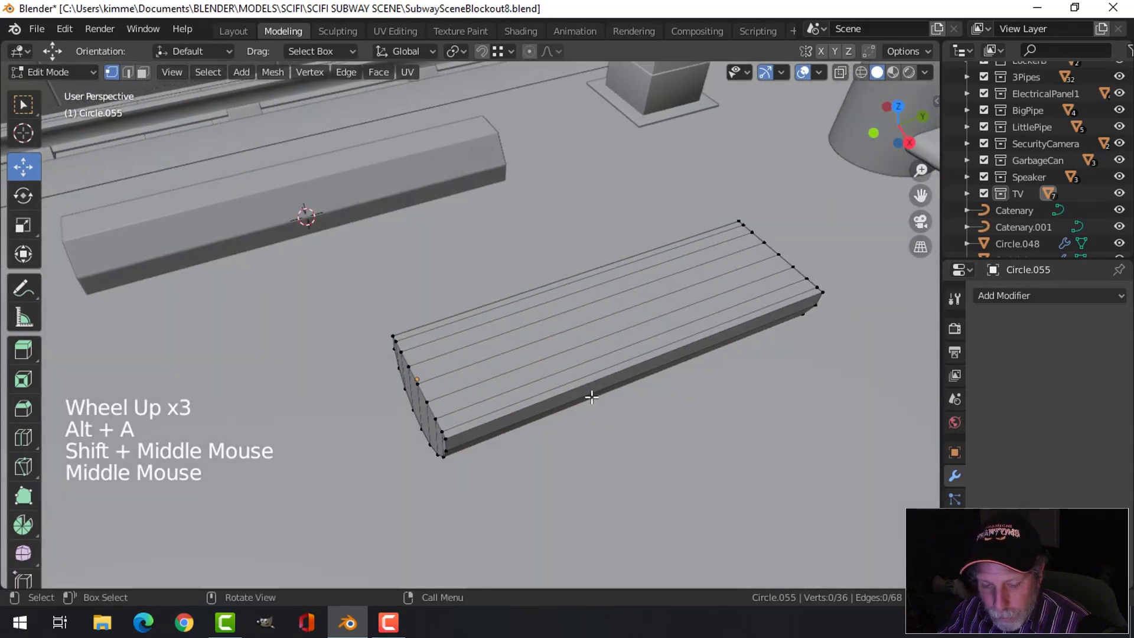
pyautogui.press('3')
pyautogui.scroll(1, 528, 369)
pyautogui.press('c')
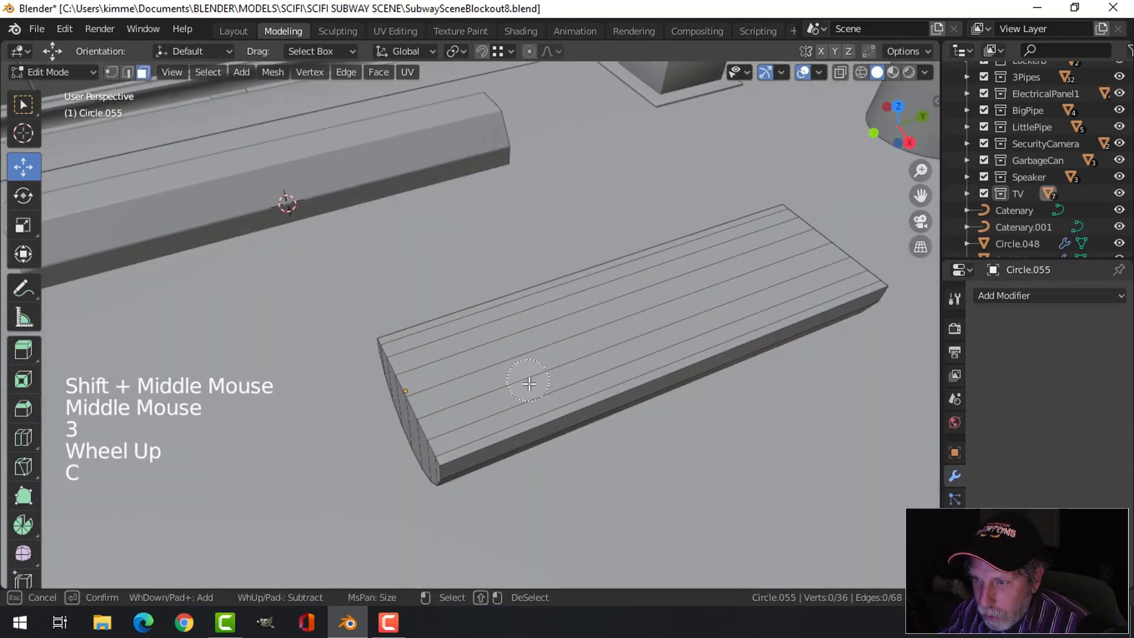
pyautogui.moveTo(535, 407); pyautogui.dragTo(499, 318)
pyautogui.press('Escape')
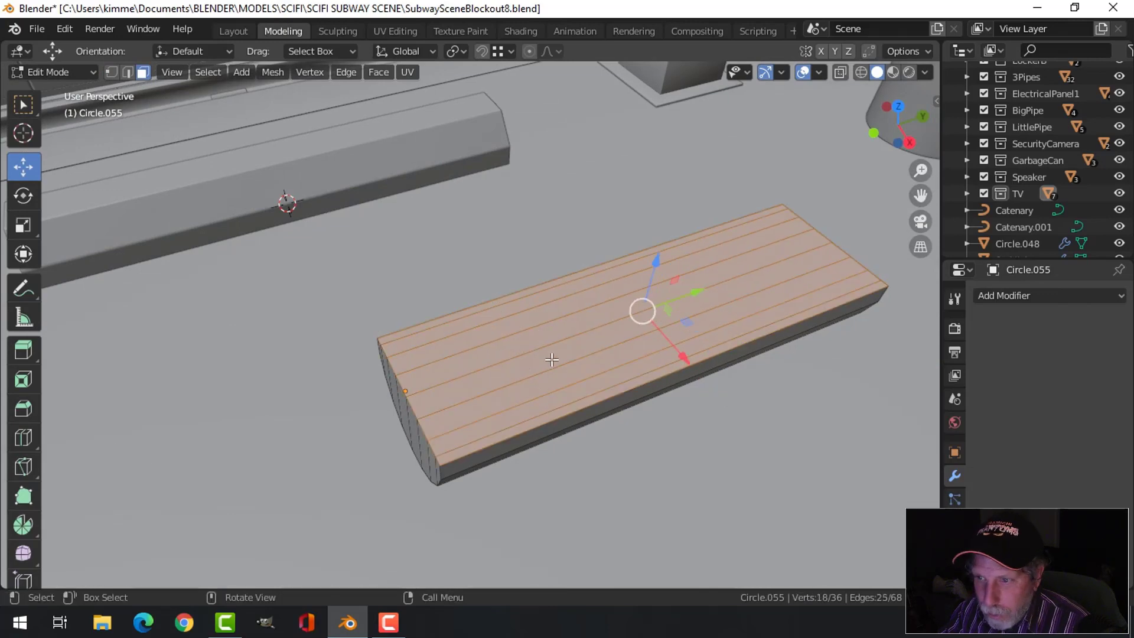
pyautogui.moveTo(513, 328); pyautogui.dragTo(588, 353, button='middle')
pyautogui.press('x')
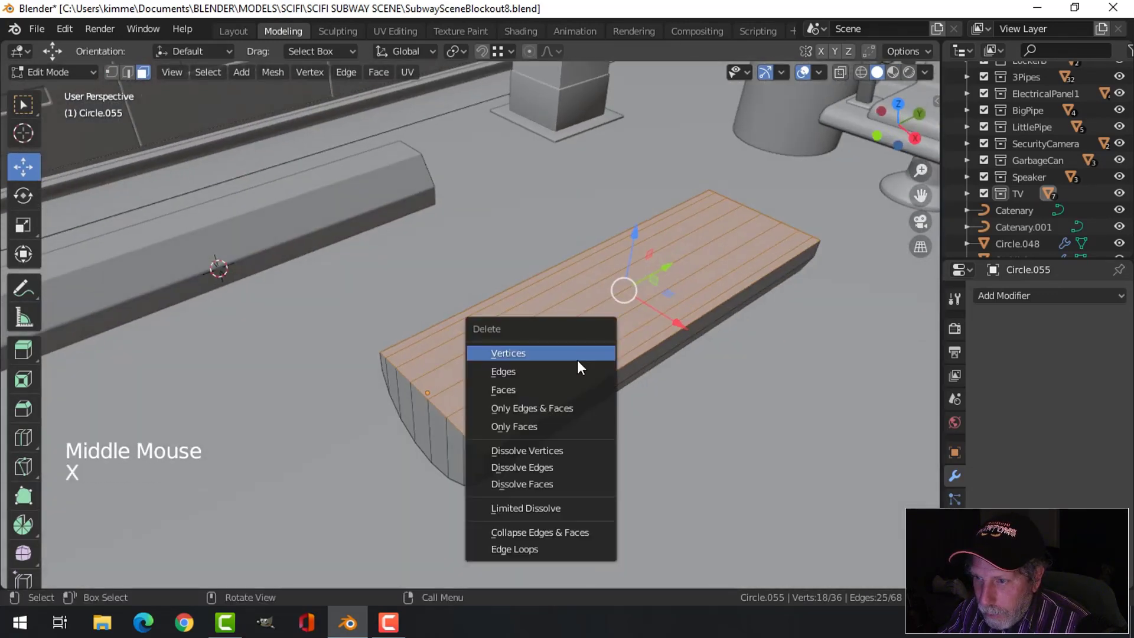
pyautogui.click(578, 376)
# Add a Solidify modifier to the trough with -0.111 m thickness and Even Thickness enabled, and apply it.
pyautogui.scroll(-3, 578, 377)
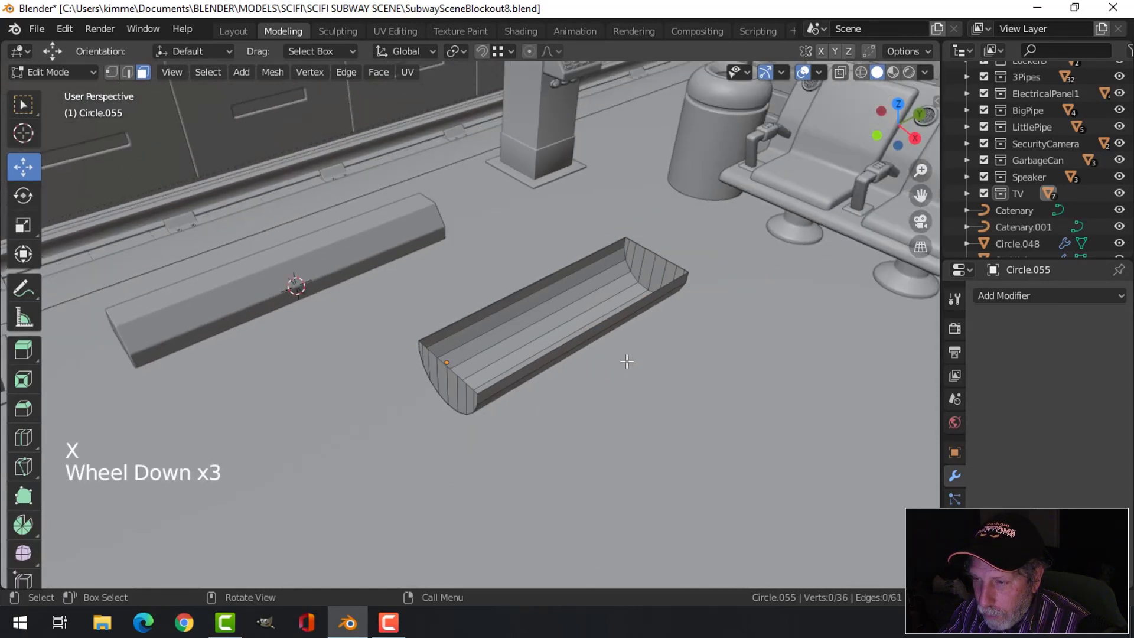
pyautogui.moveTo(625, 362); pyautogui.dragTo(549, 361, button='middle')
pyautogui.press('Tab')
pyautogui.moveTo(549, 360); pyautogui.dragTo(520, 346, button='middle')
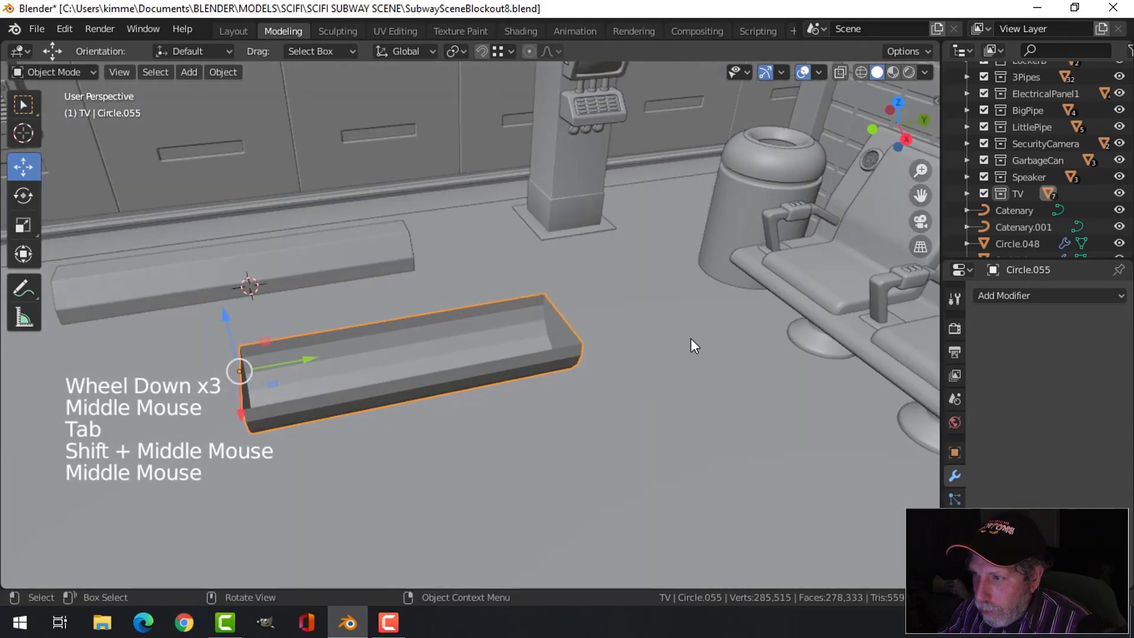
pyautogui.click(1011, 296)
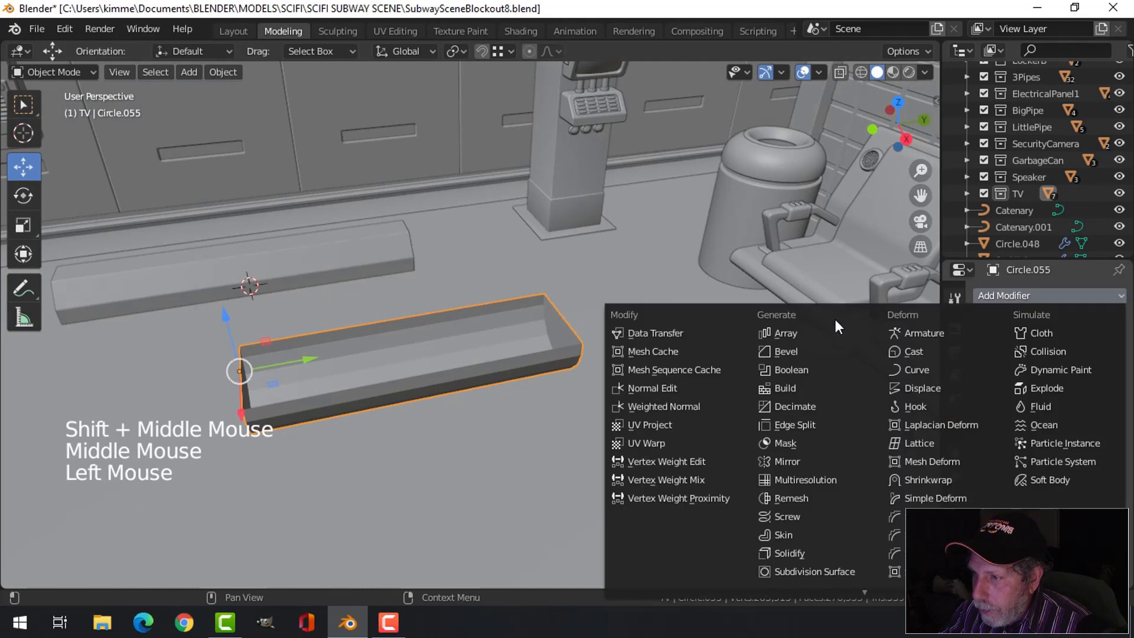
pyautogui.click(802, 551)
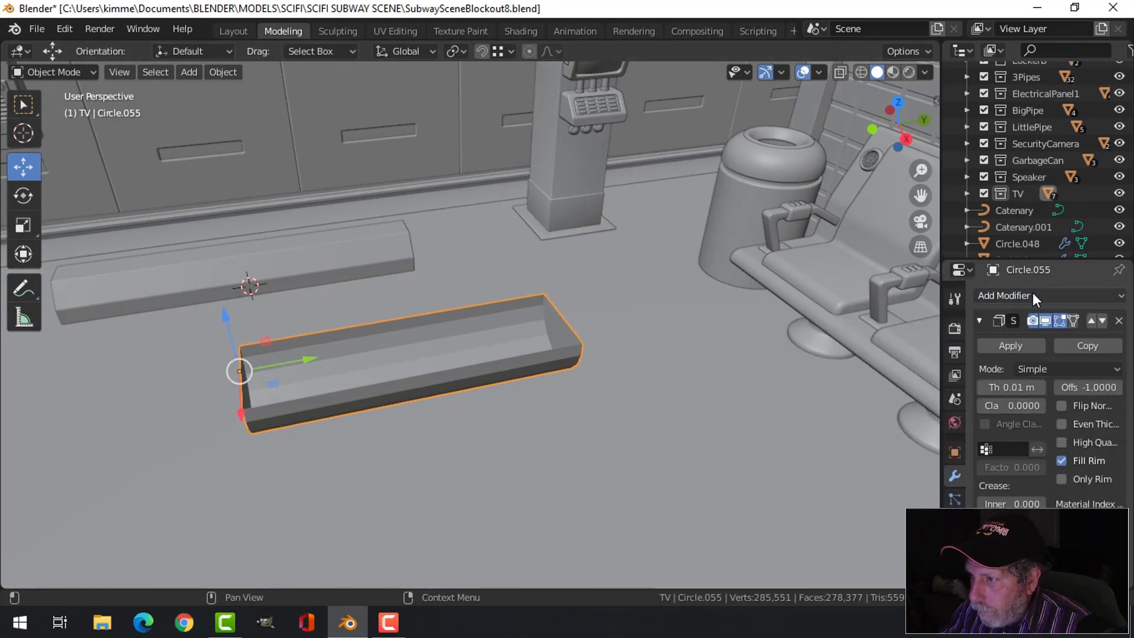
pyautogui.moveTo(1029, 260); pyautogui.dragTo(1028, 125)
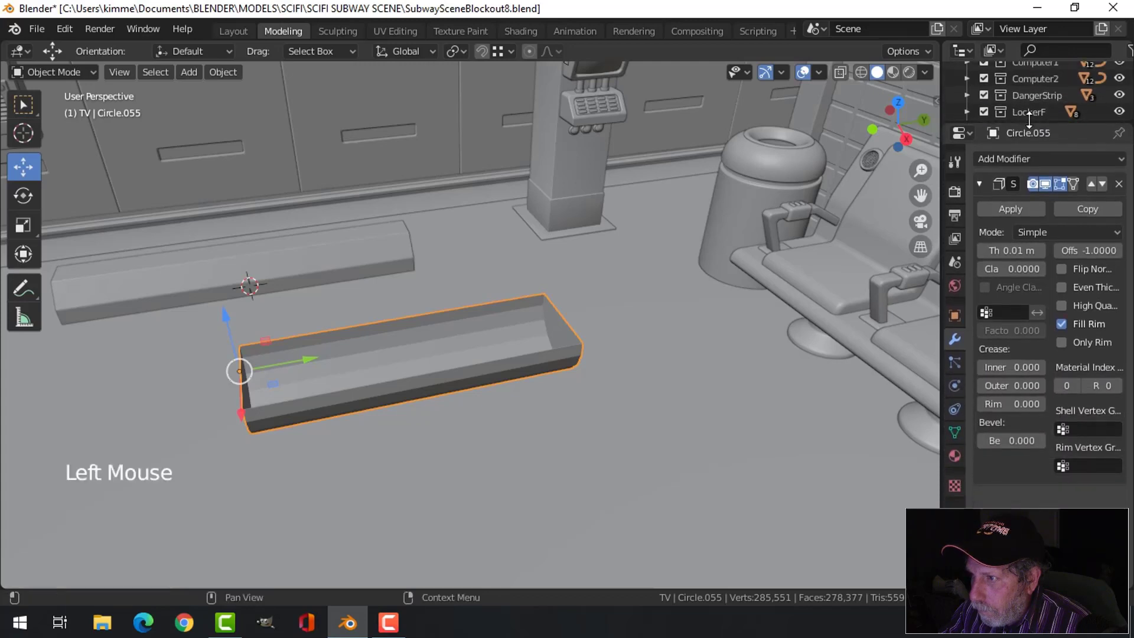
pyautogui.keyDown('shift'); pyautogui.moveTo(1013, 250); pyautogui.dragTo(988, 250); pyautogui.keyUp('shift')
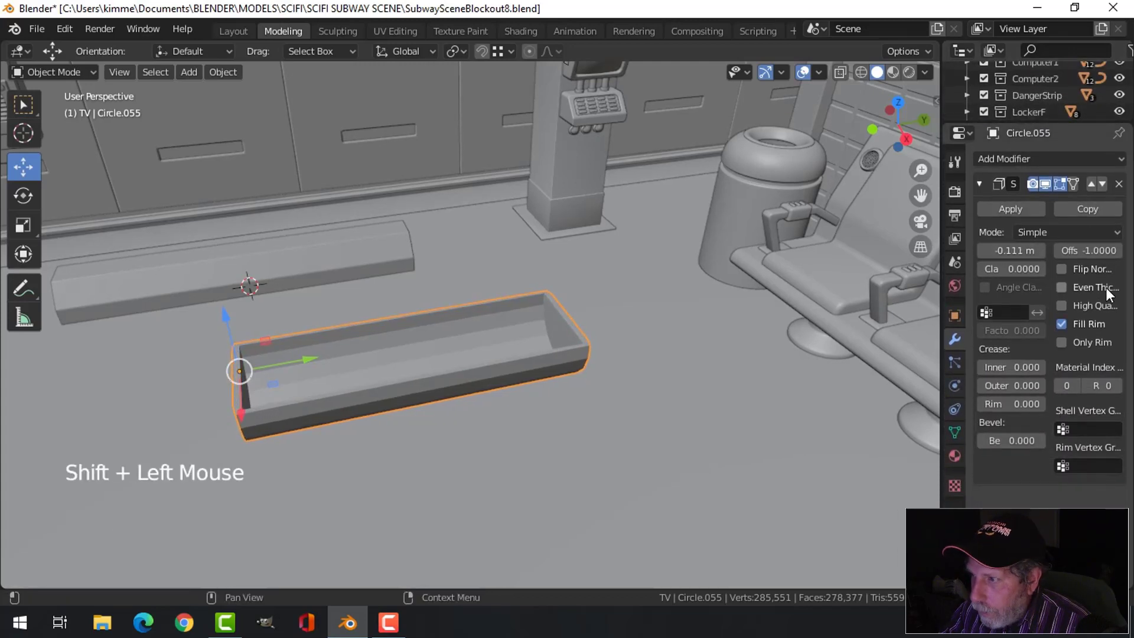
pyautogui.click(1061, 287)
pyautogui.scroll(2, 463, 369)
pyautogui.keyDown('shift'); pyautogui.moveTo(463, 370); pyautogui.dragTo(532, 322, button='middle'); pyautogui.keyUp('shift')
pyautogui.click(1006, 209)
# Add a level 2 Subdivision Surface modifier to the trough and shade it smooth.
pyautogui.hotkey('ctrl', '2')
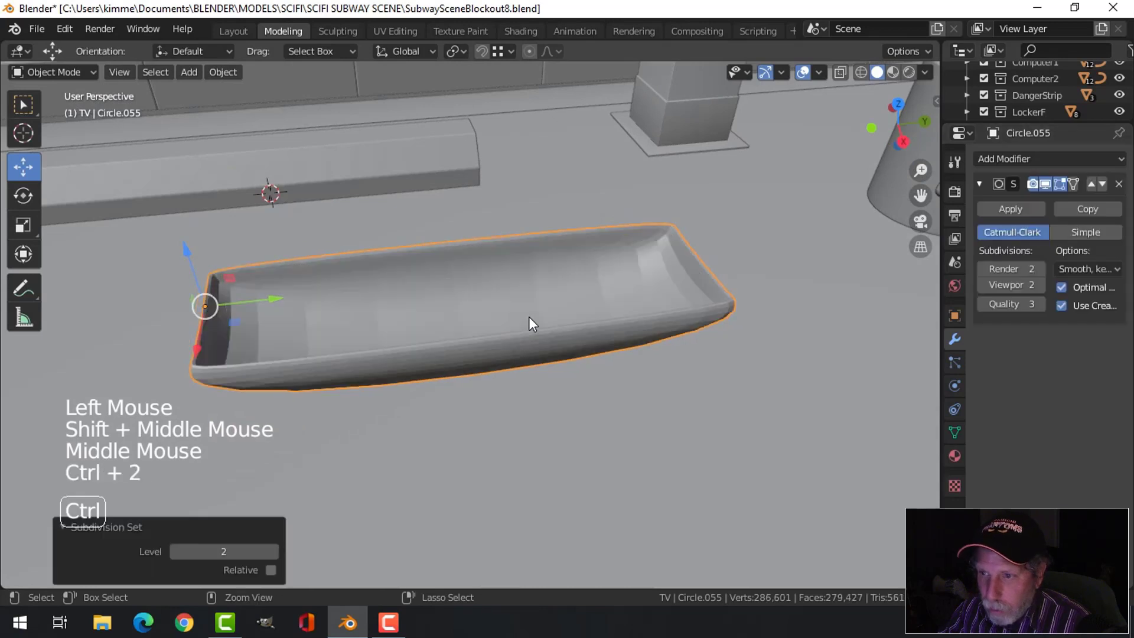
pyautogui.rightClick(492, 309)
pyautogui.click(491, 310)
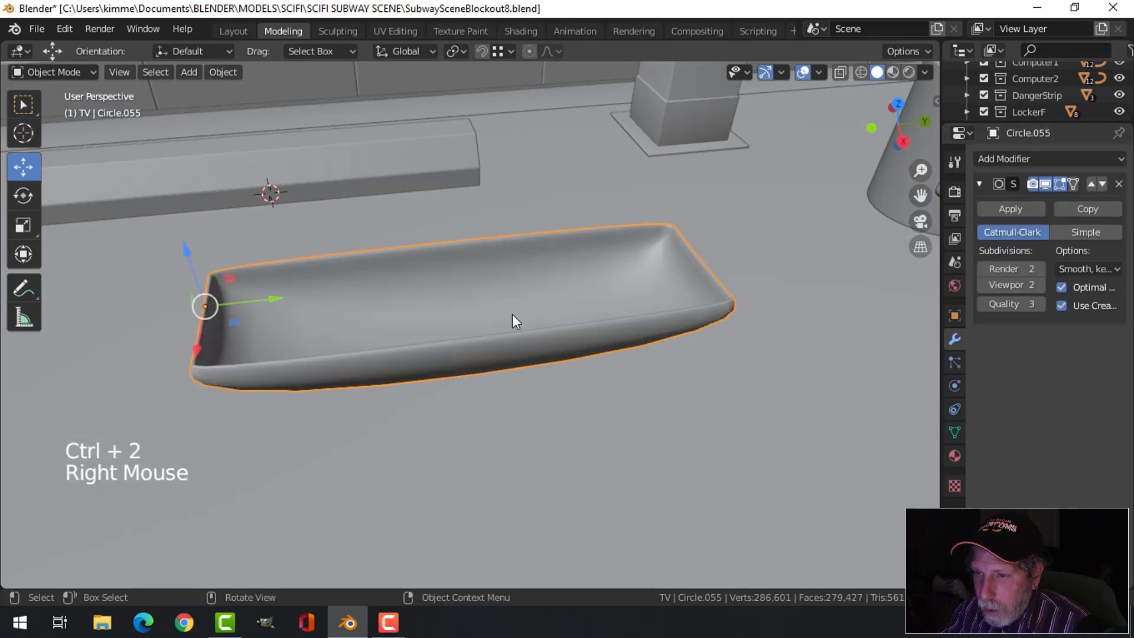
# Add a centred loop cut across the trough and bevel it into two loops close to the ends.
pyautogui.press('Tab')
pyautogui.hotkey('ctrl', 'r')
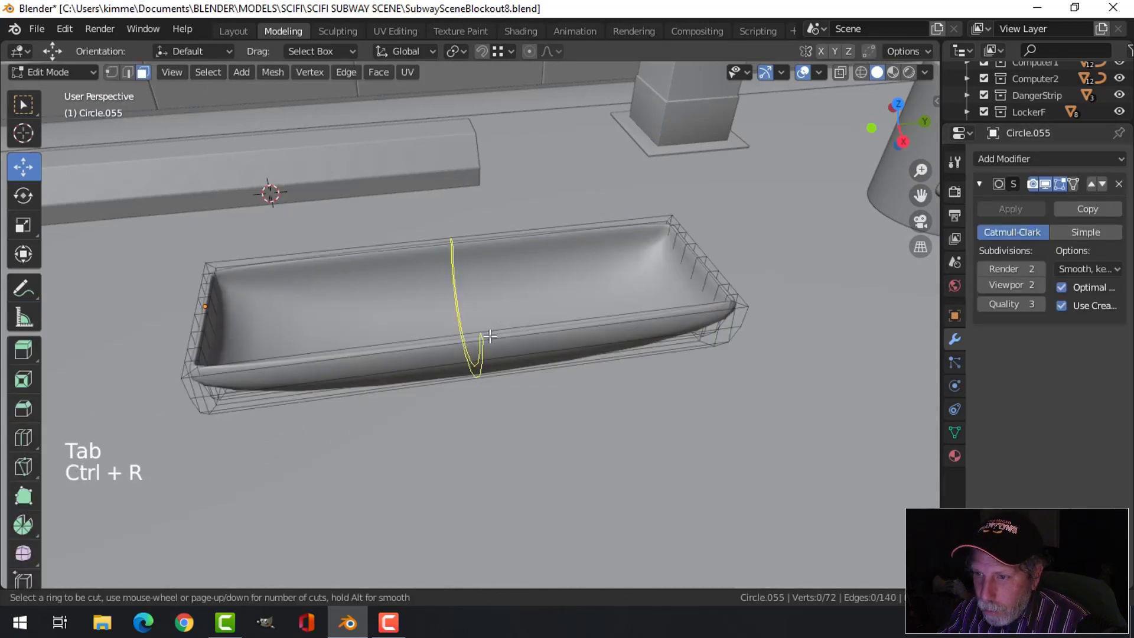
pyautogui.click(490, 336)
pyautogui.rightClick(509, 337)
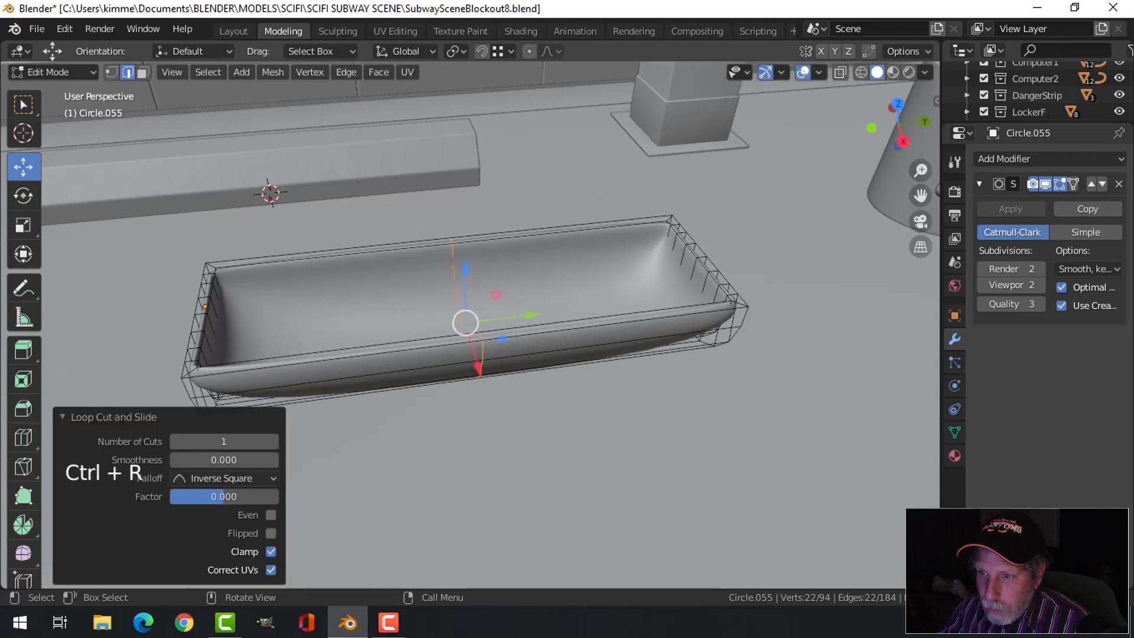
pyautogui.hotkey('ctrl', 'b')
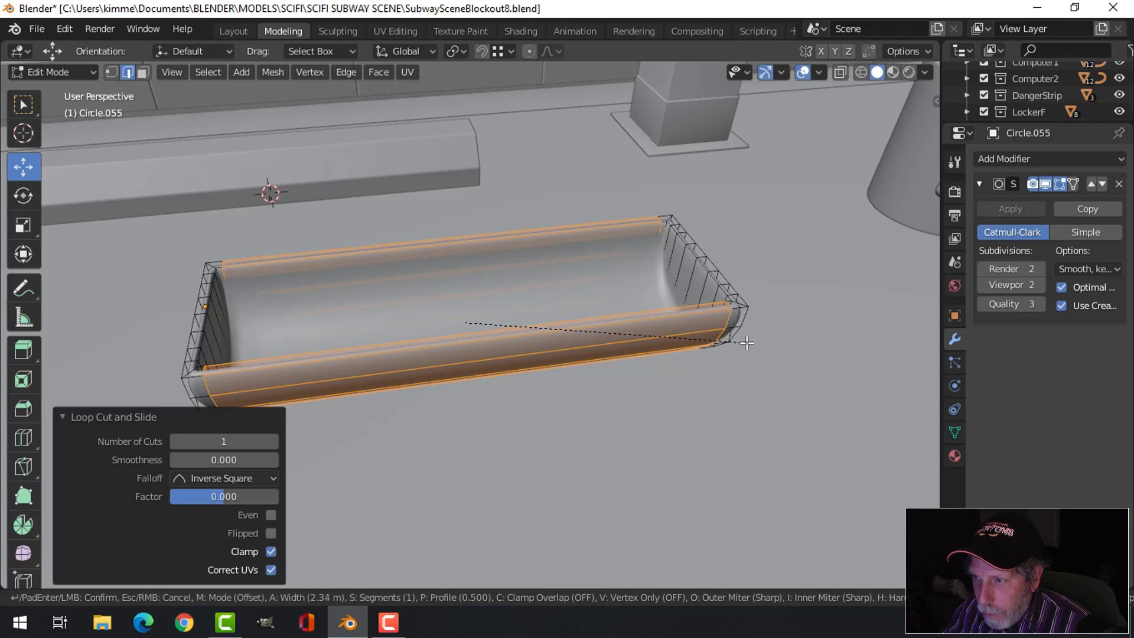
pyautogui.click(749, 344)
# Add two loop cuts around the trough's rim, slid to about -0.594 near the inner edge and 0.338 near the outer edge.
pyautogui.hotkey('alt', 'a')
pyautogui.keyDown('shift'); pyautogui.moveTo(732, 343); pyautogui.dragTo(615, 335, button='middle'); pyautogui.keyUp('shift')
pyautogui.scroll(2, 647, 391)
pyautogui.scroll(1, 615, 335)
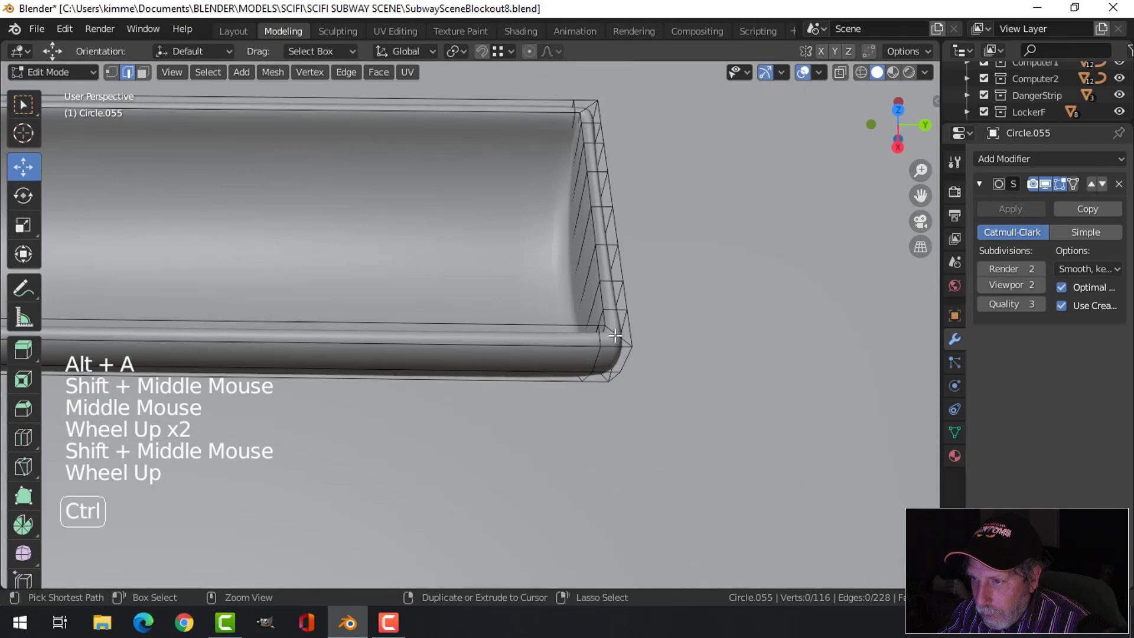
pyautogui.hotkey('ctrl', 'r')
pyautogui.click(615, 335)
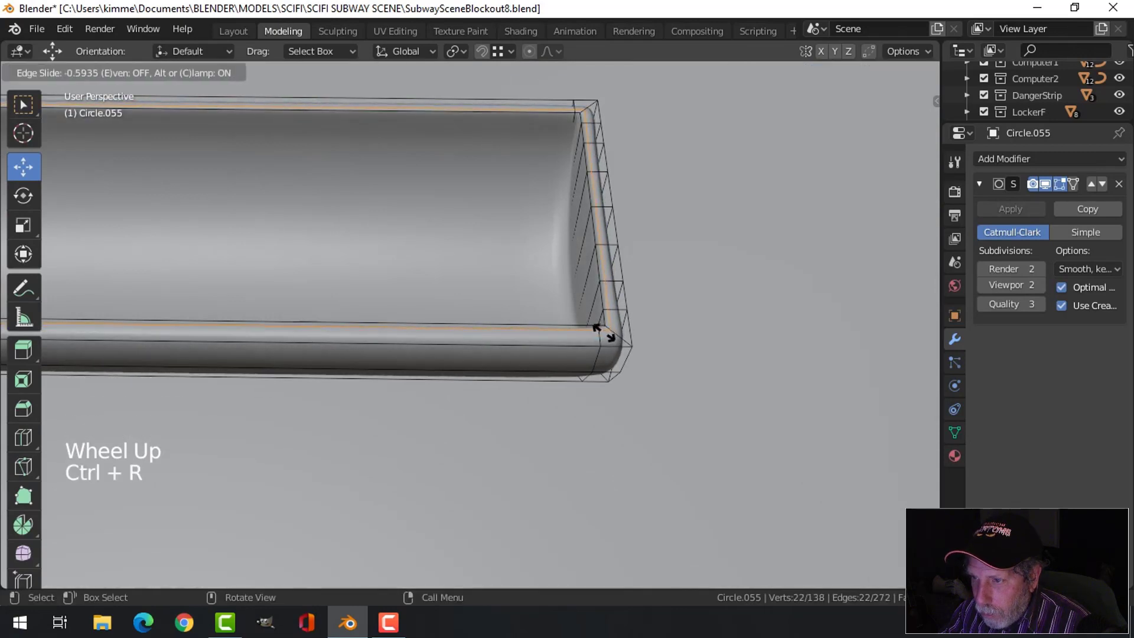
pyautogui.click(598, 328)
pyautogui.hotkey('ctrl', 'r')
pyautogui.click(607, 329)
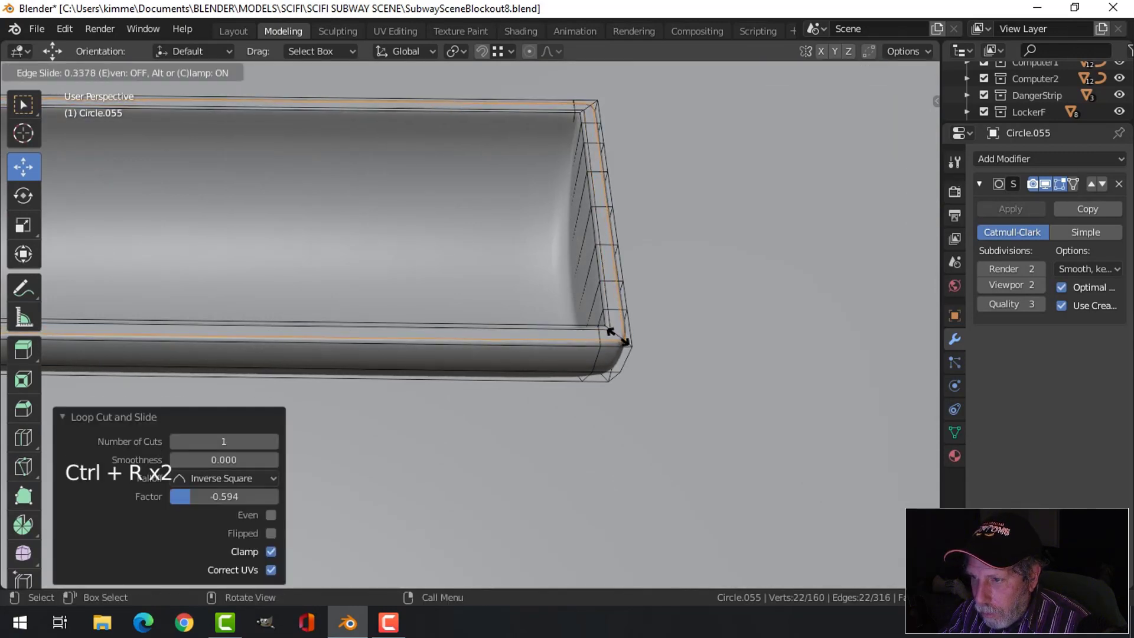
pyautogui.click(617, 336)
# Add a loop cut around the trough's inner walls, slid up close to the rim with a factor of about 0.814.
pyautogui.moveTo(617, 335); pyautogui.dragTo(543, 177, button='middle')
pyautogui.hotkey('ctrl', 'r')
pyautogui.click(541, 173)
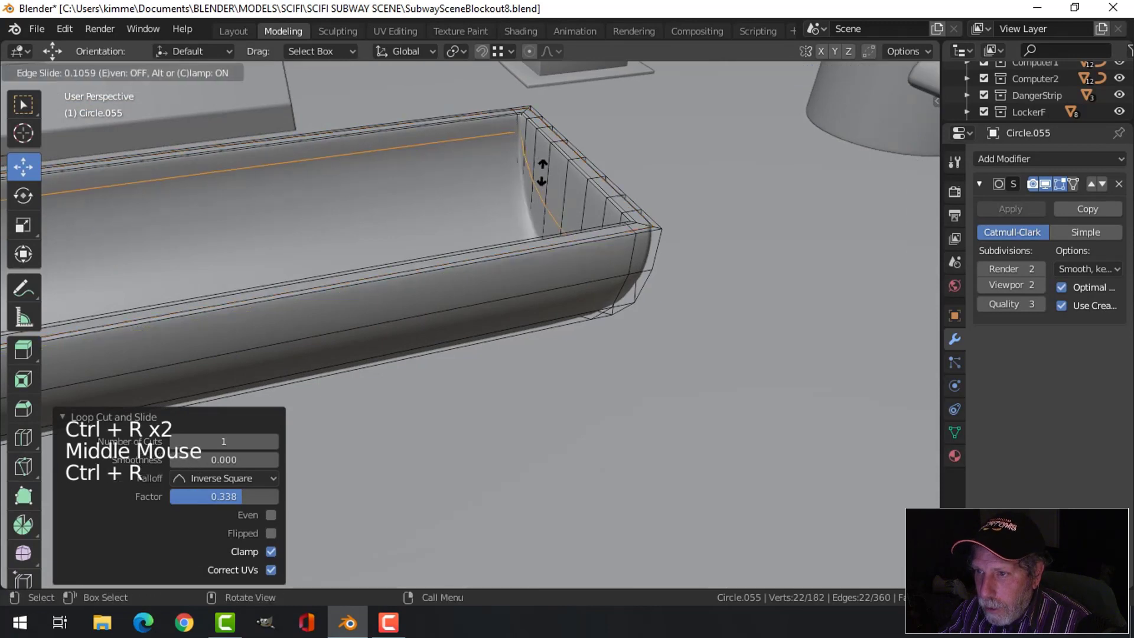
pyautogui.click(538, 209)
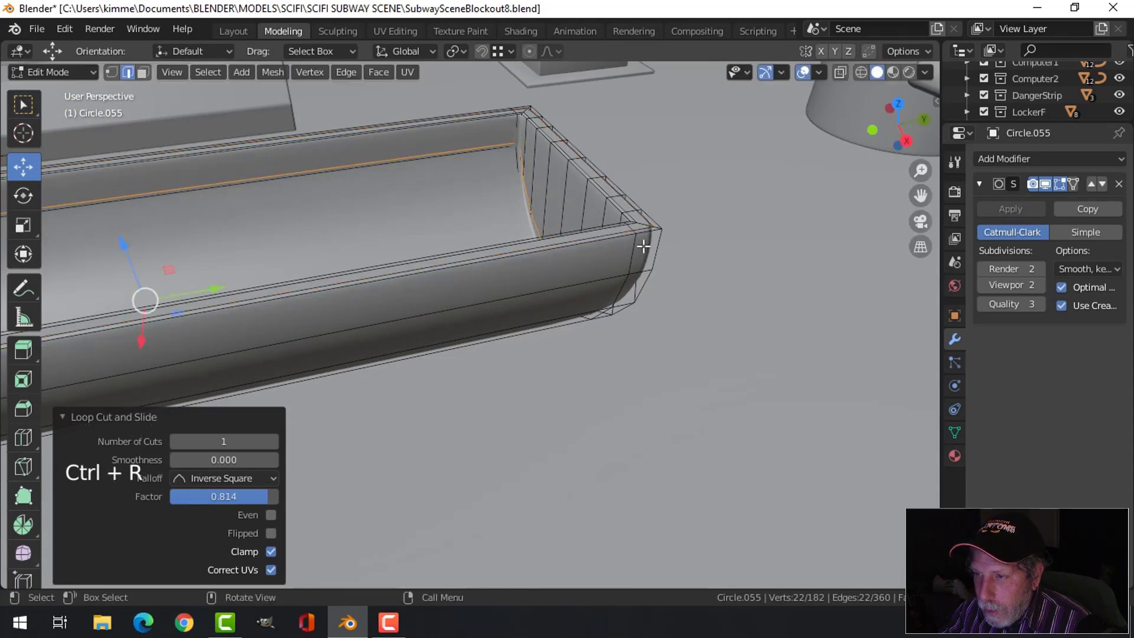
pyautogui.moveTo(538, 210); pyautogui.dragTo(576, 254, button='middle')
pyautogui.press('Tab')
pyautogui.press('Tab')
# Add a loop cut close to the outer face at each end of the trough, slid to about -0.578 and -0.584.
pyautogui.hotkey('ctrl', 'r')
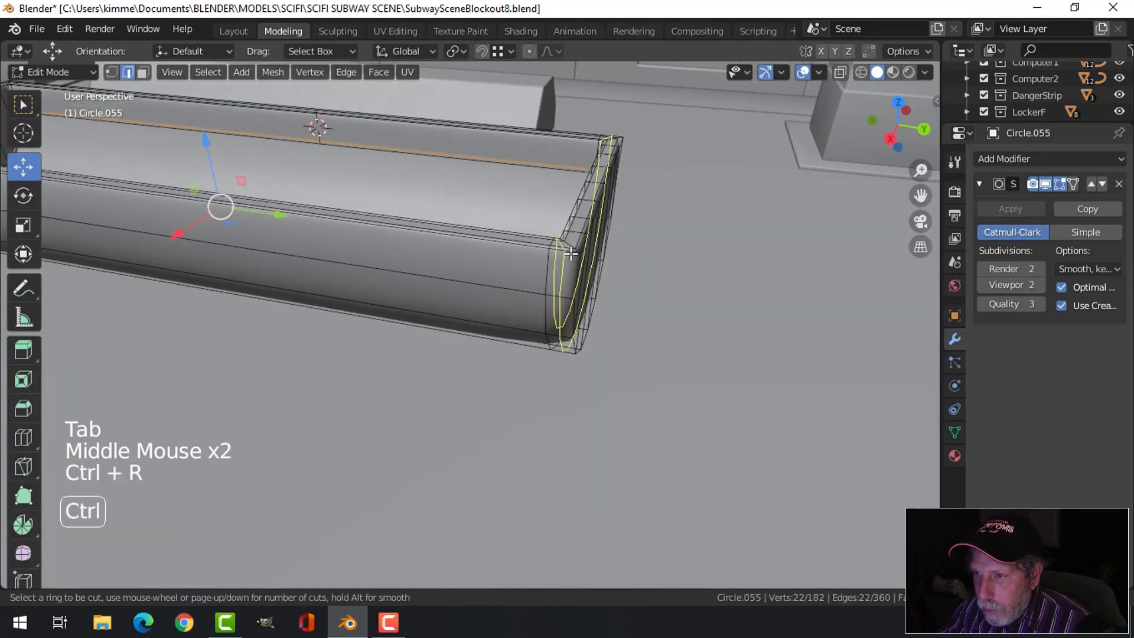
pyautogui.click(570, 254)
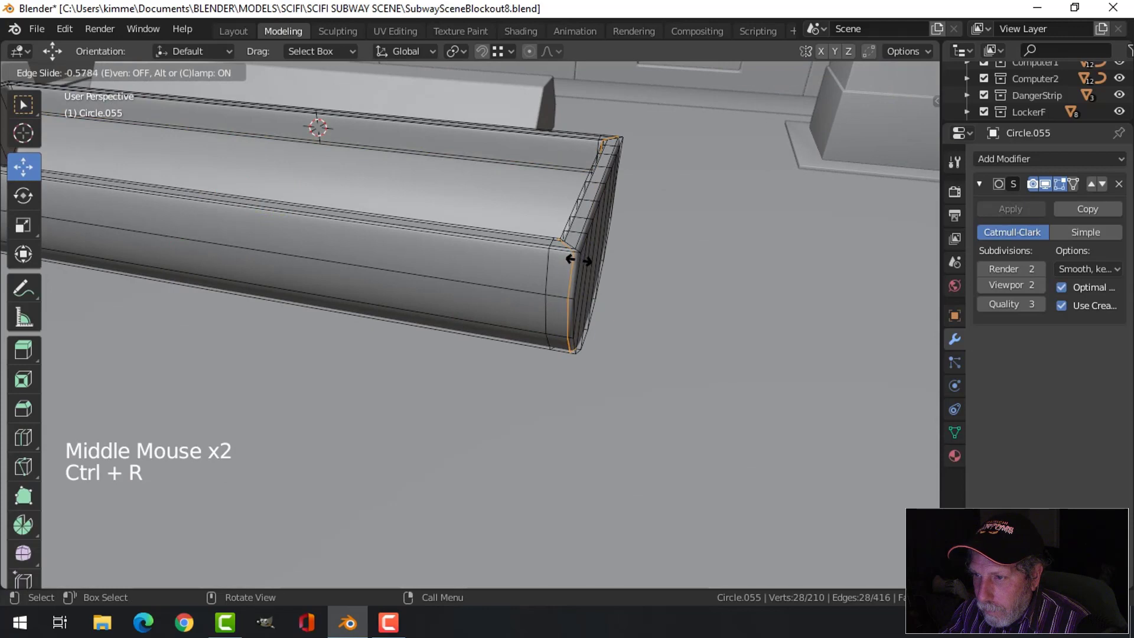
pyautogui.click(578, 260)
pyautogui.scroll(-3, 460, 278)
pyautogui.keyDown('shift'); pyautogui.moveTo(461, 278); pyautogui.dragTo(597, 311, button='middle'); pyautogui.keyUp('shift')
pyautogui.scroll(3, 485, 297)
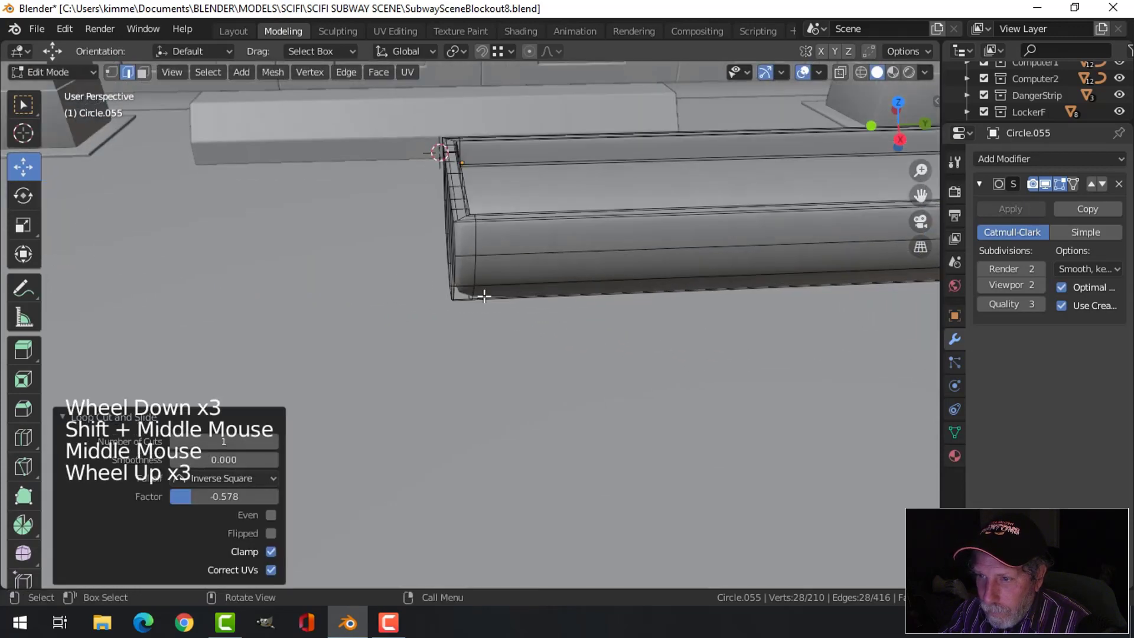
pyautogui.hotkey('ctrl', 'r')
pyautogui.click(459, 222)
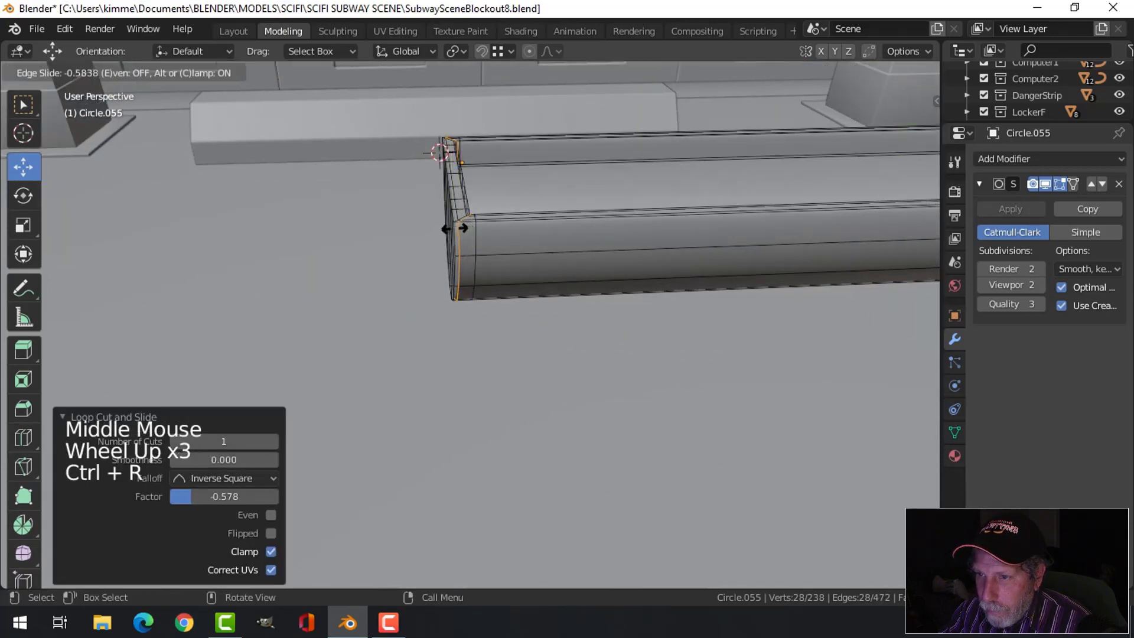
pyautogui.click(458, 224)
pyautogui.press('Tab')
pyautogui.scroll(-3, 549, 263)
pyautogui.hotkey('alt', 'a')
# Set the trough's origin to its geometry.
pyautogui.moveTo(551, 271)
pyautogui.mouseDown(button='middle')
pyautogui.moveTo(539, 296)
pyautogui.moveTo(663, 296)
pyautogui.moveTo(719, 271)
pyautogui.moveTo(747, 231)
pyautogui.moveTo(543, 274)
pyautogui.mouseUp(button='middle')
pyautogui.scroll(-3, 544, 275)
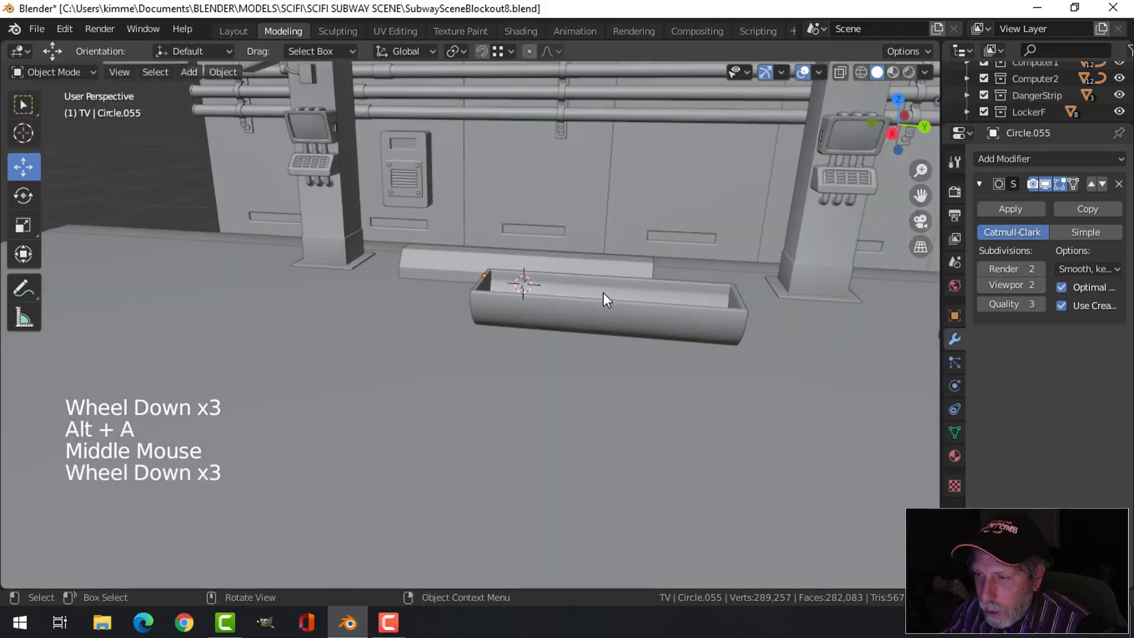
pyautogui.keyDown('shift'); pyautogui.moveTo(604, 295); pyautogui.dragTo(555, 301, button='middle'); pyautogui.keyUp('shift')
pyautogui.moveTo(555, 301); pyautogui.dragTo(470, 325, button='middle')
pyautogui.click(520, 307)
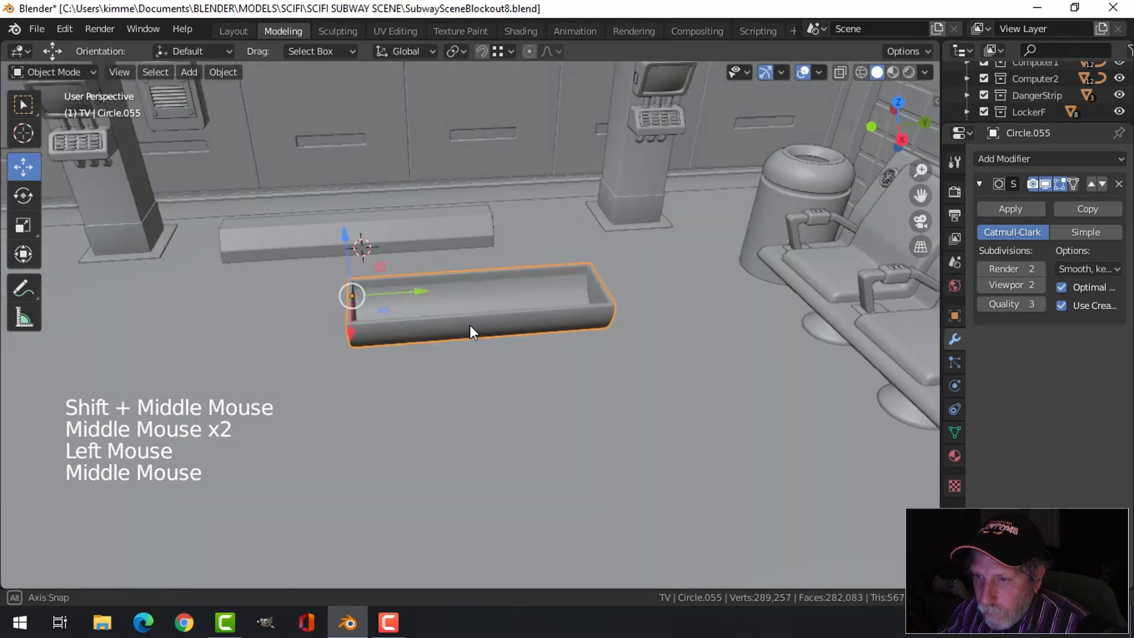
pyautogui.click(228, 73)
pyautogui.moveTo(254, 102)
pyautogui.click(400, 121)
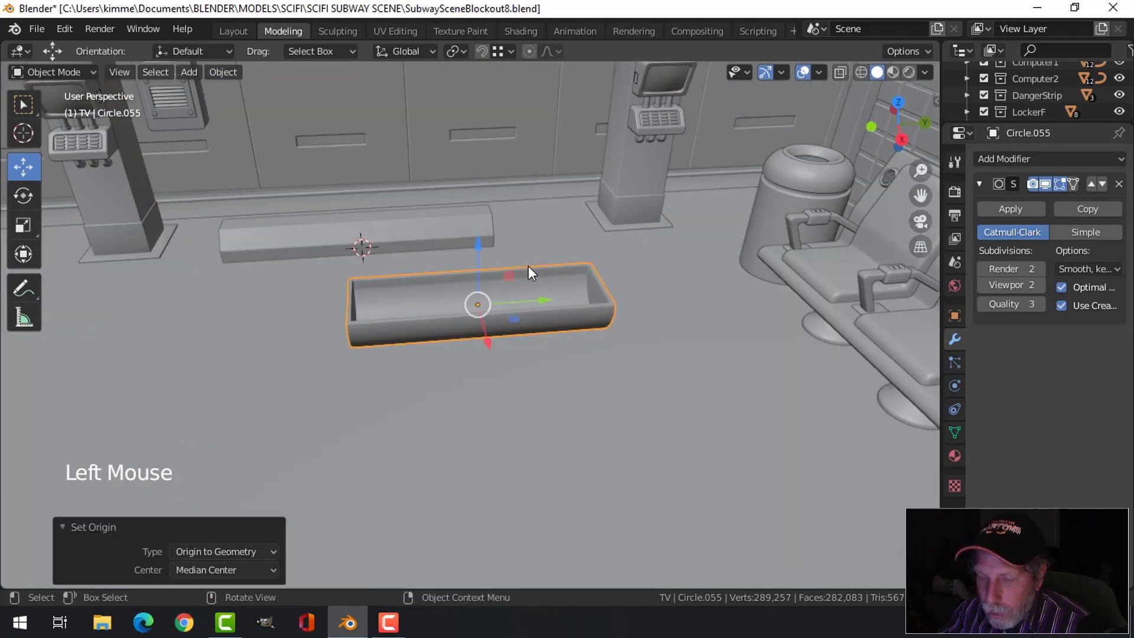
# Isolate the trough by hiding all other objects and snap the 3D cursor to its origin.
pyautogui.hotkey('shift', 'h')
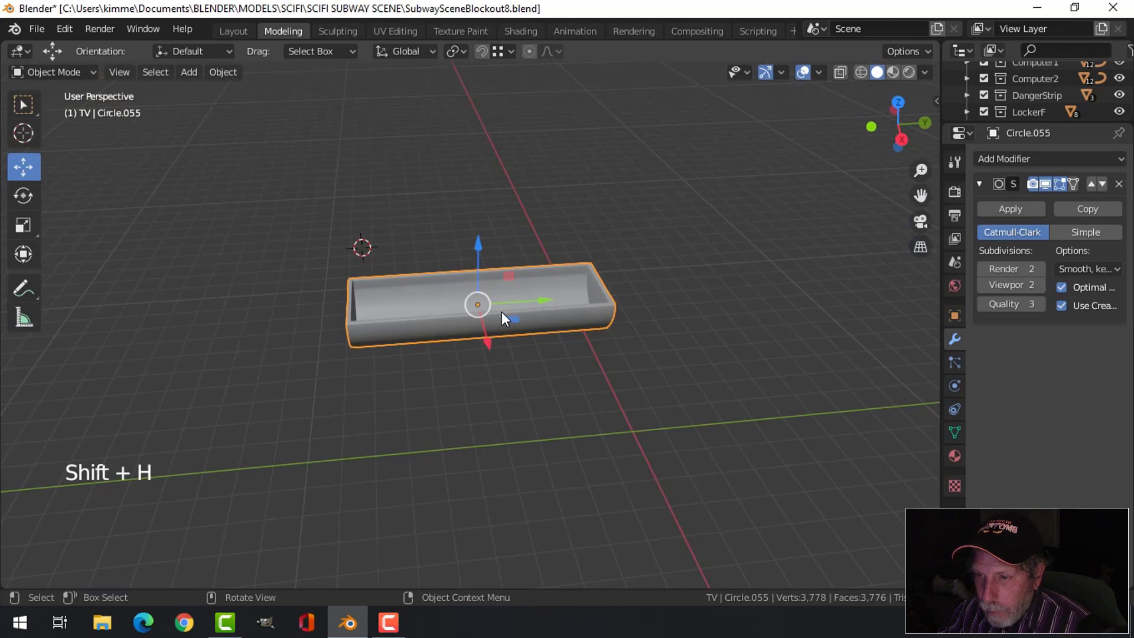
pyautogui.hotkey('shift', 's')
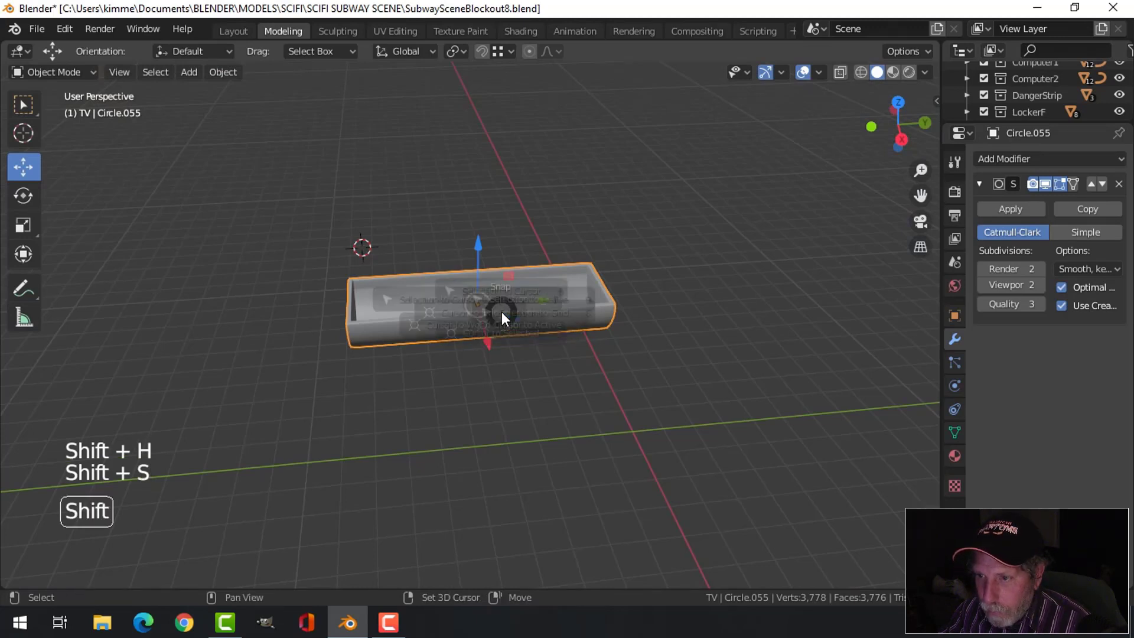
pyautogui.click(509, 405)
pyautogui.hotkey('alt', 'a')
# Add a cylinder at the trough's centre with 16 vertices and the cap fill type set to Nothing.
pyautogui.moveTo(536, 321); pyautogui.dragTo(572, 317, button='middle')
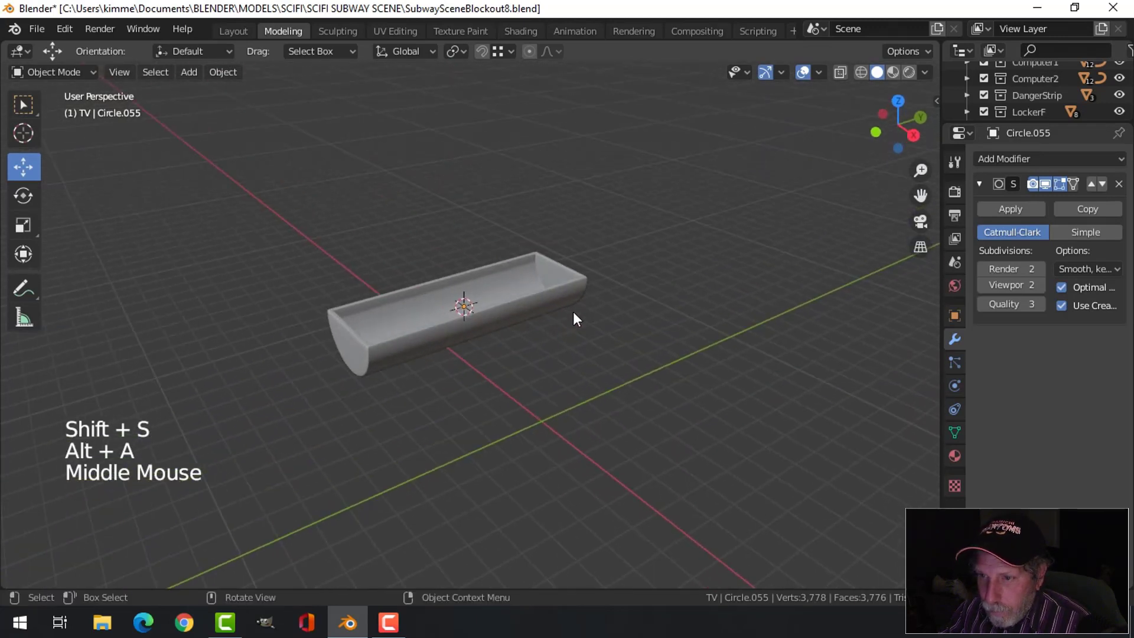
pyautogui.scroll(2, 512, 342)
pyautogui.moveTo(511, 342)
pyautogui.mouseDown(button='middle')
pyautogui.moveTo(559, 304)
pyautogui.moveTo(523, 330)
pyautogui.mouseUp(button='middle')
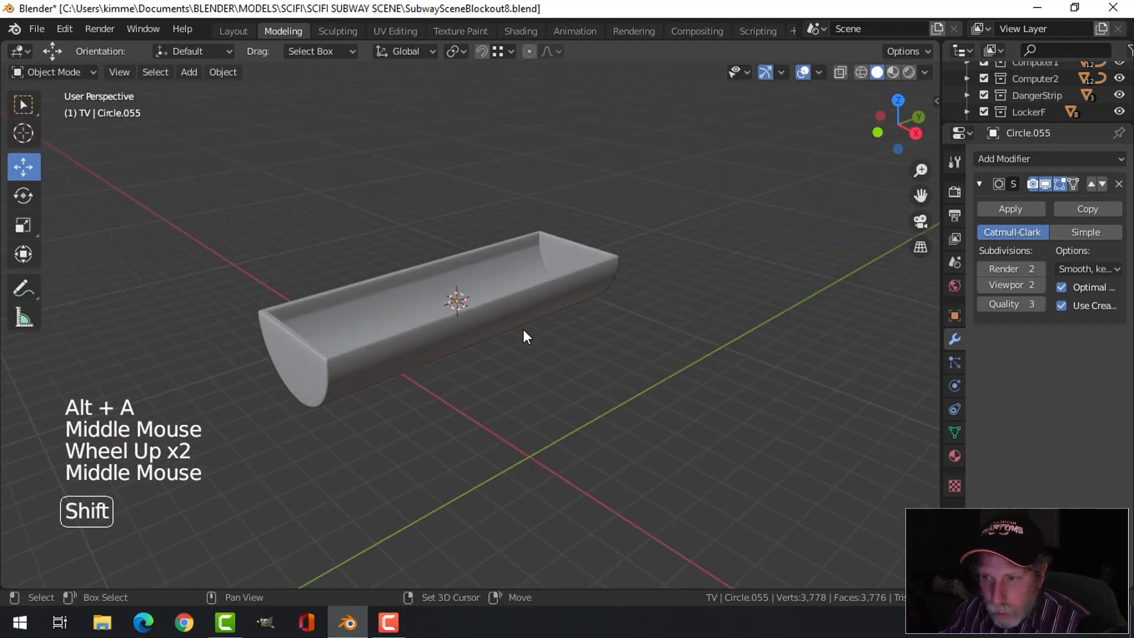
pyautogui.hotkey('shift', 'a')
pyautogui.moveTo(496, 264)
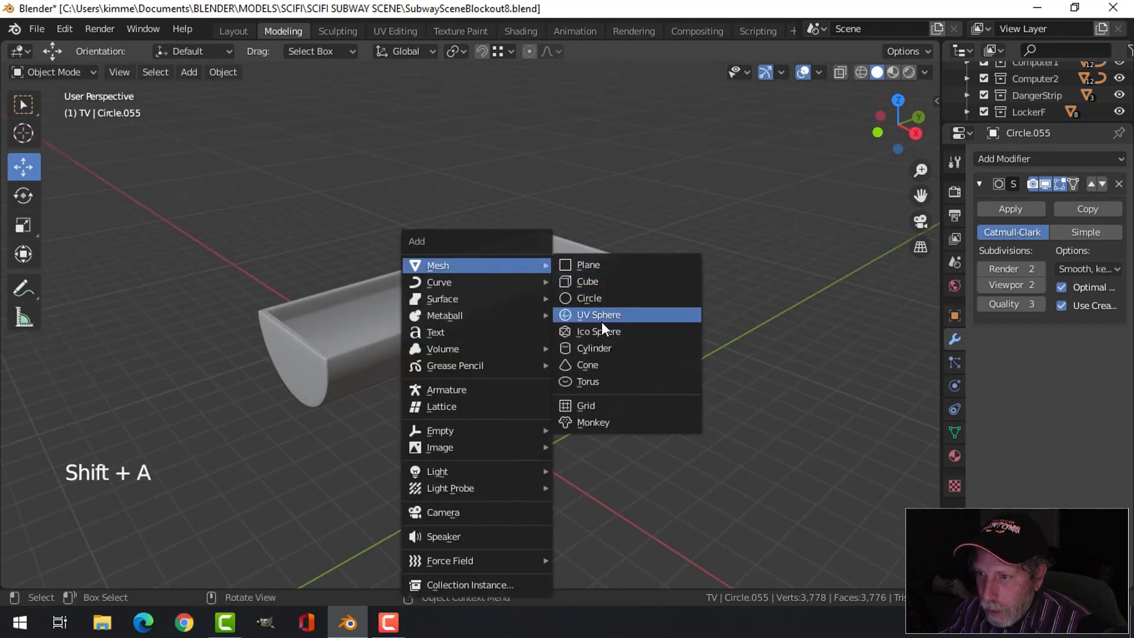
pyautogui.click(601, 348)
pyautogui.click(253, 377)
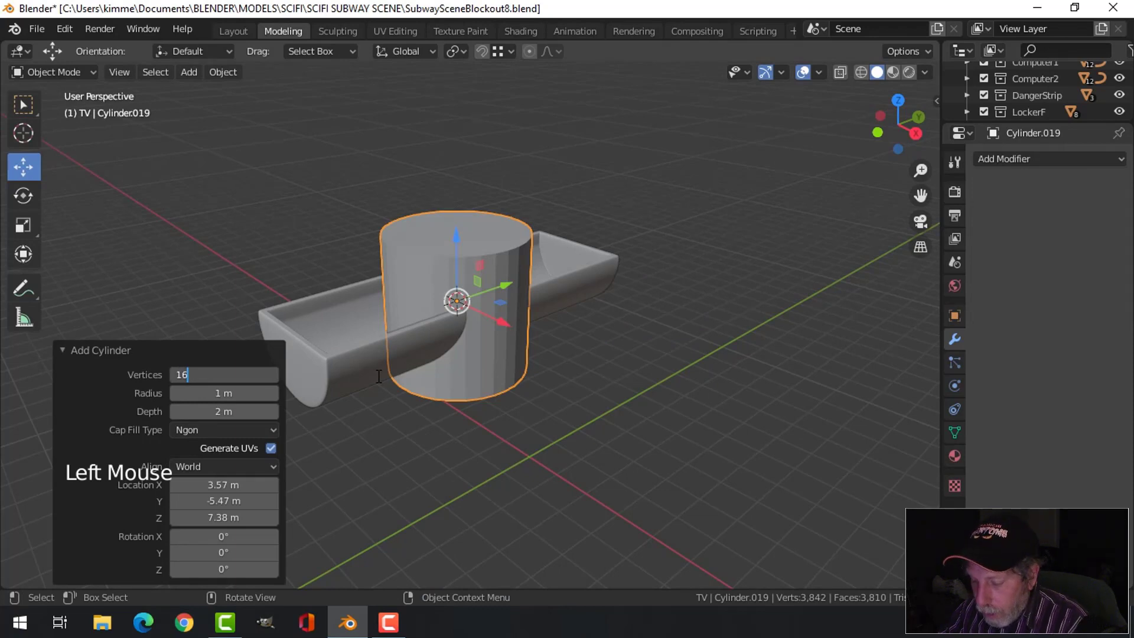
pyautogui.press('Return')
pyautogui.click(220, 427)
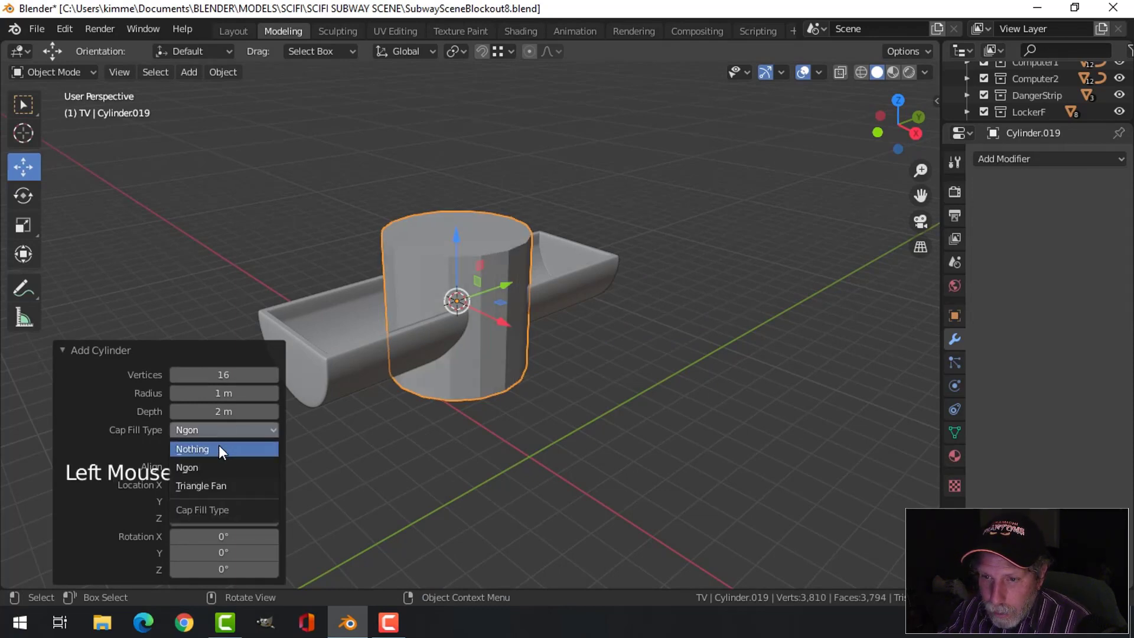
pyautogui.click(218, 444)
# Rotate the cylinder's mesh 90° about X and scale it down to about 0.206.
pyautogui.press('Tab')
pyautogui.moveTo(574, 310); pyautogui.dragTo(559, 327, button='middle')
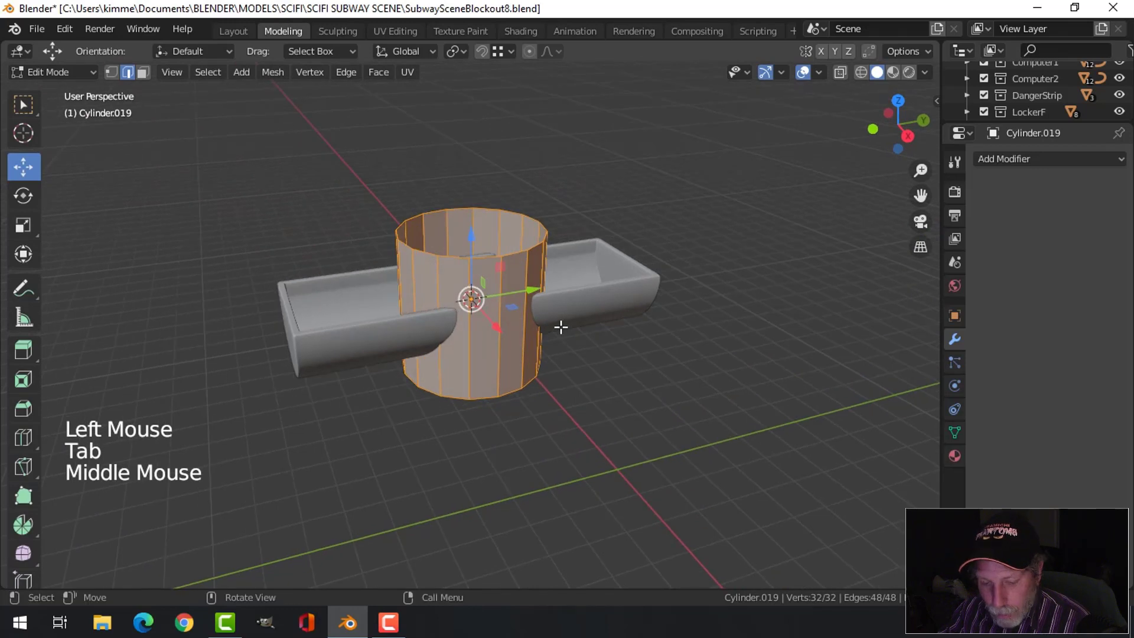
pyautogui.write('rx90')
pyautogui.press('Return')
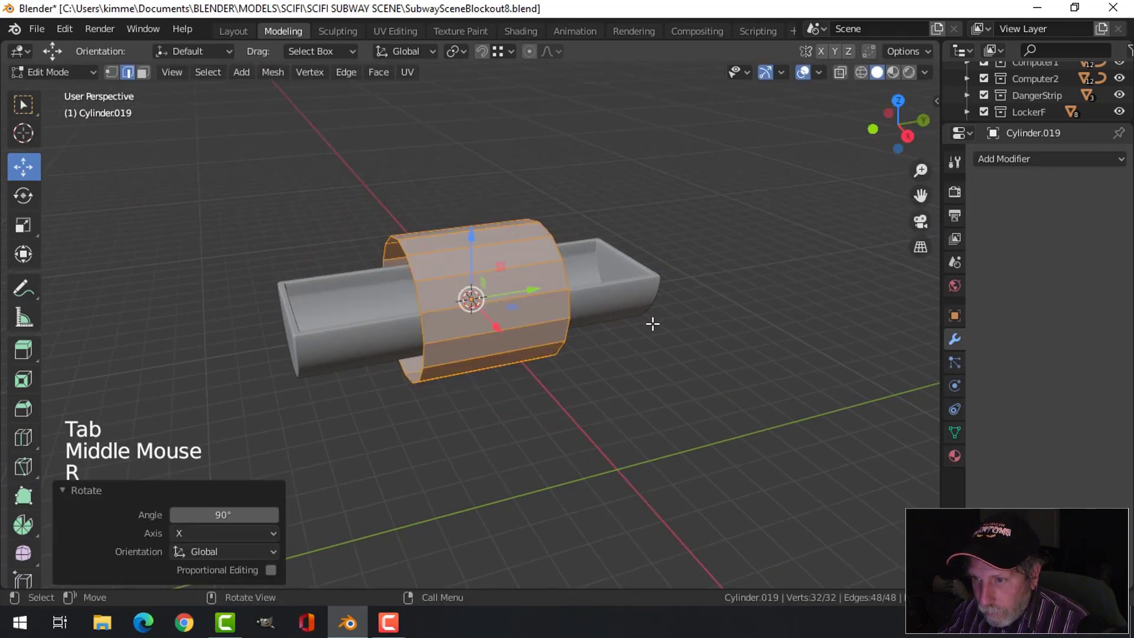
pyautogui.press('s')
pyautogui.click(509, 306)
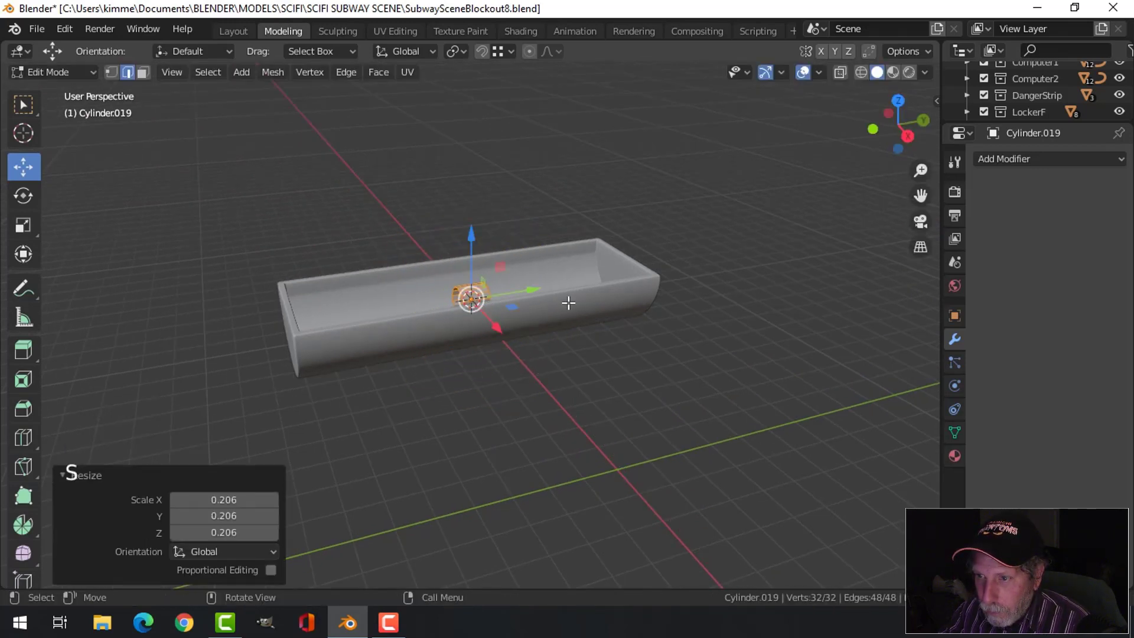
# Stretch the cylinder along Y by a factor of about 11.843 so it spans the trough's length.
pyautogui.moveTo(569, 301); pyautogui.dragTo(515, 345, button='middle')
pyautogui.press('s')
pyautogui.press('y')
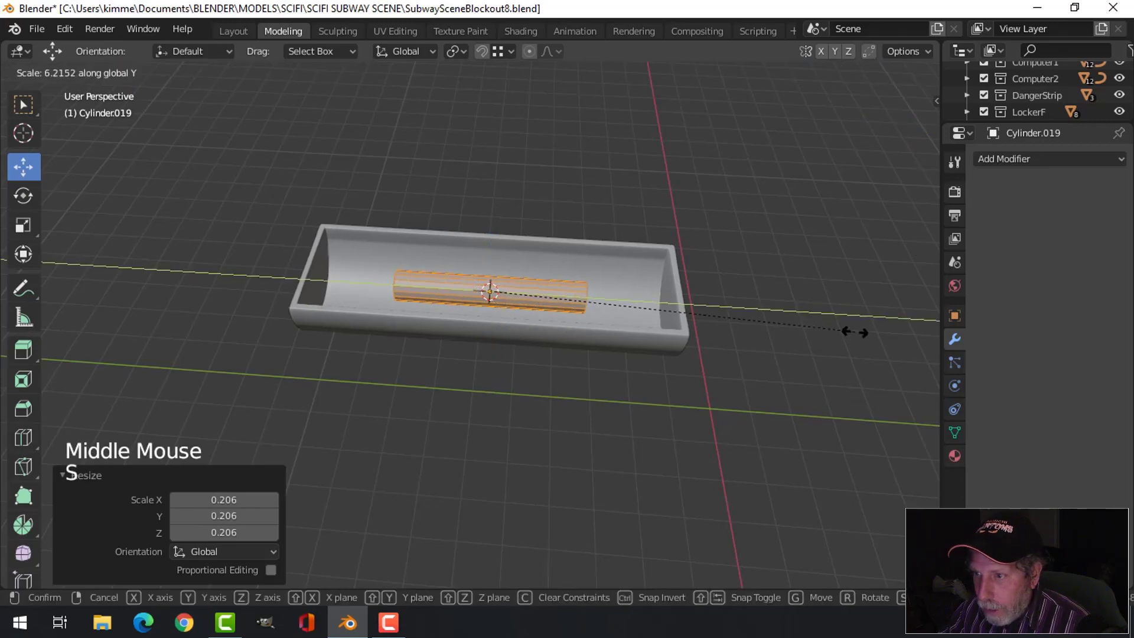
pyautogui.click(170, 312)
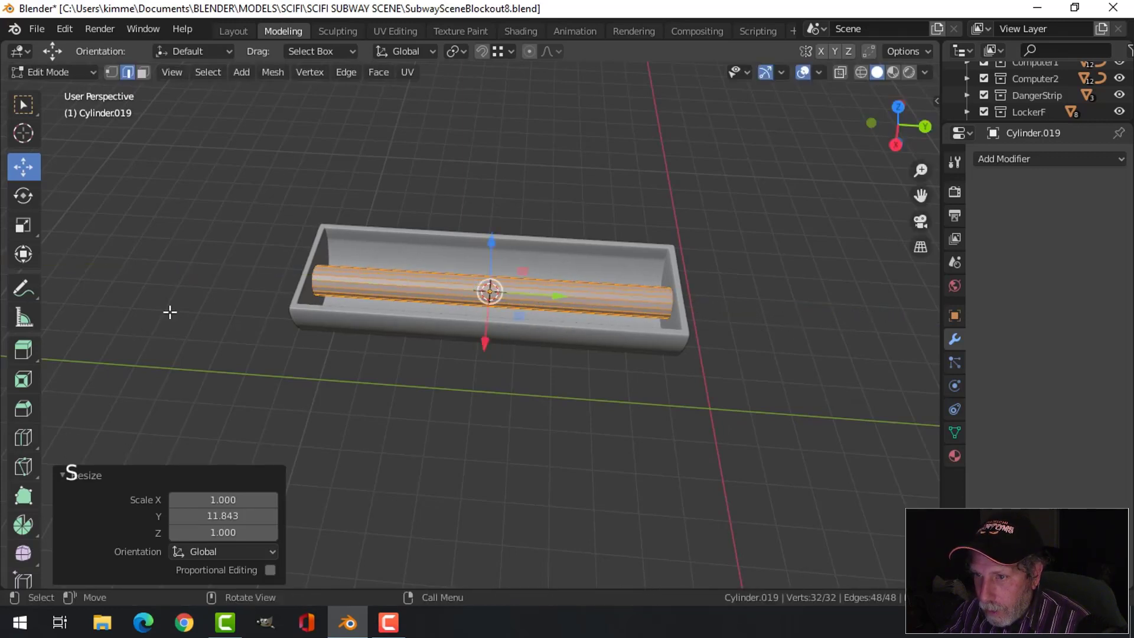
# Move the tube about -0.33 m along X and add a Mirror modifier on the X axis.
pyautogui.press('KP_7')
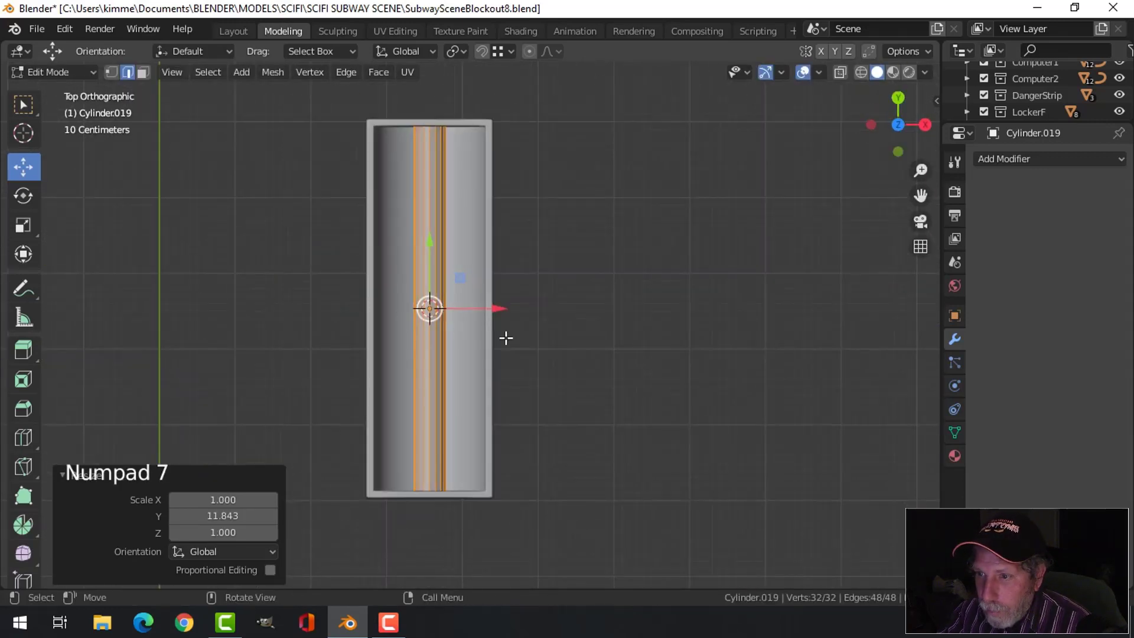
pyautogui.moveTo(504, 310); pyautogui.dragTo(475, 311)
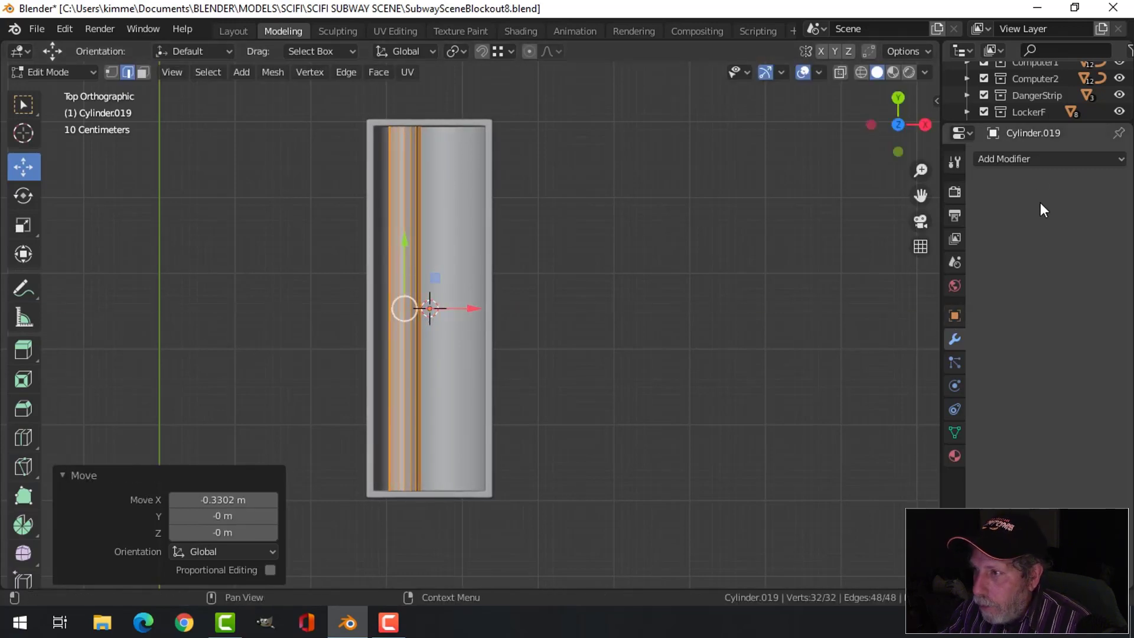
pyautogui.click(1029, 160)
pyautogui.click(792, 323)
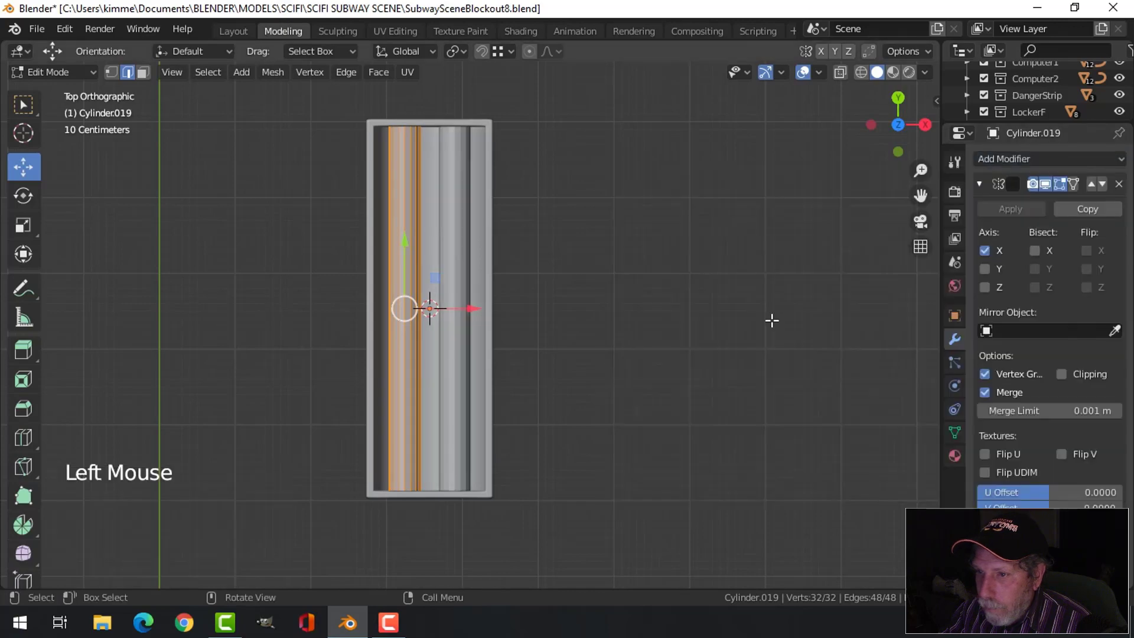
# Shade the mirrored tubes smooth.
pyautogui.moveTo(591, 329); pyautogui.dragTo(514, 254, button='middle')
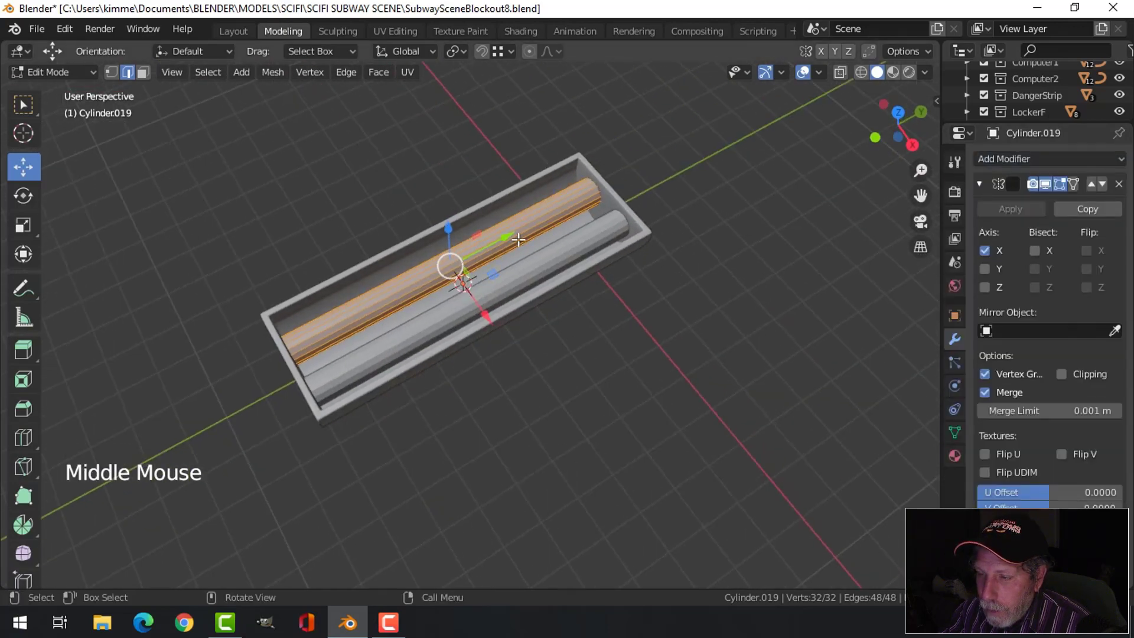
pyautogui.press('Tab')
pyautogui.rightClick(517, 231)
pyautogui.click(517, 232)
pyautogui.moveTo(593, 242); pyautogui.dragTo(537, 310, button='middle')
# Add a centred loop cut across the tube and bevel it by about 2.27 m into two loops near the ends.
pyautogui.press('Tab')
pyautogui.scroll(2, 538, 309)
pyautogui.hotkey('ctrl', 'r')
pyautogui.click(476, 285)
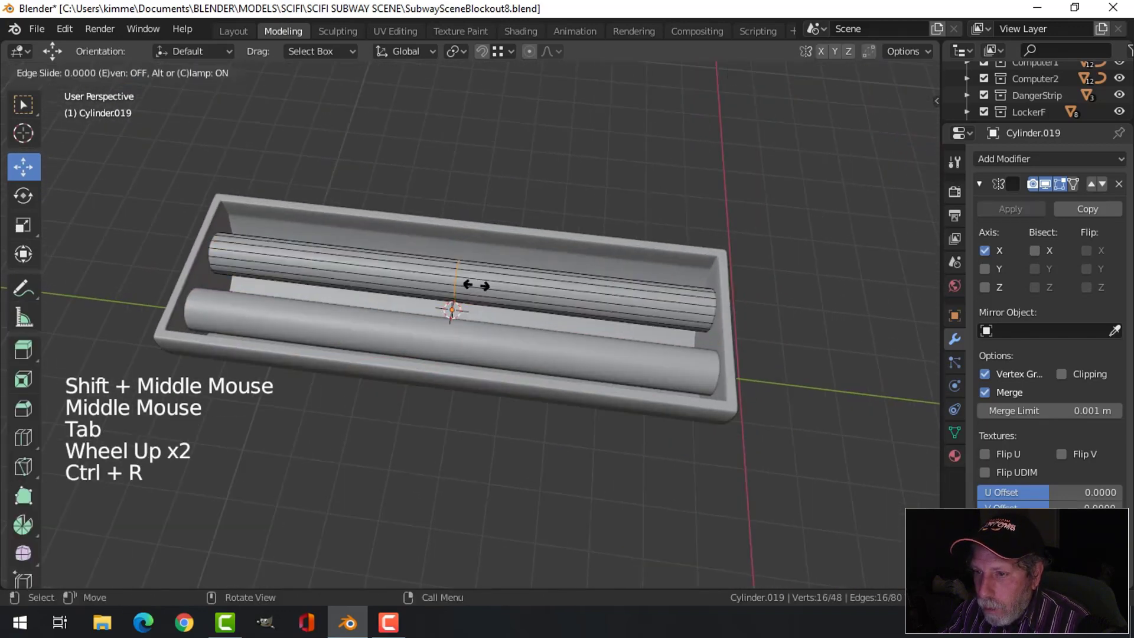
pyautogui.rightClick(476, 285)
pyautogui.hotkey('ctrl', 'b')
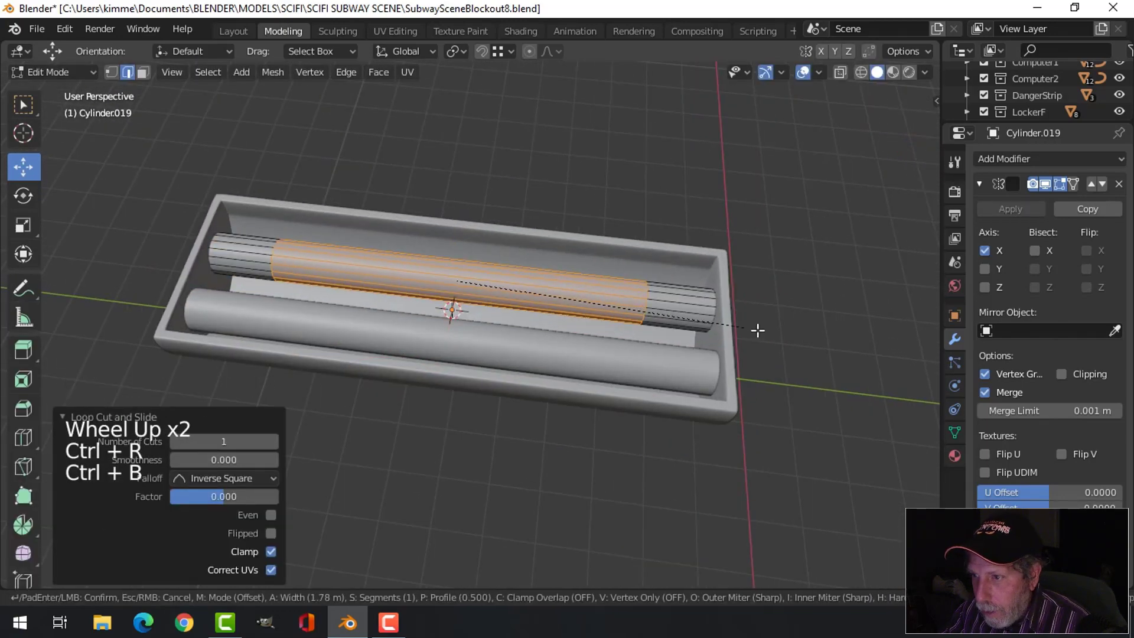
pyautogui.click(793, 343)
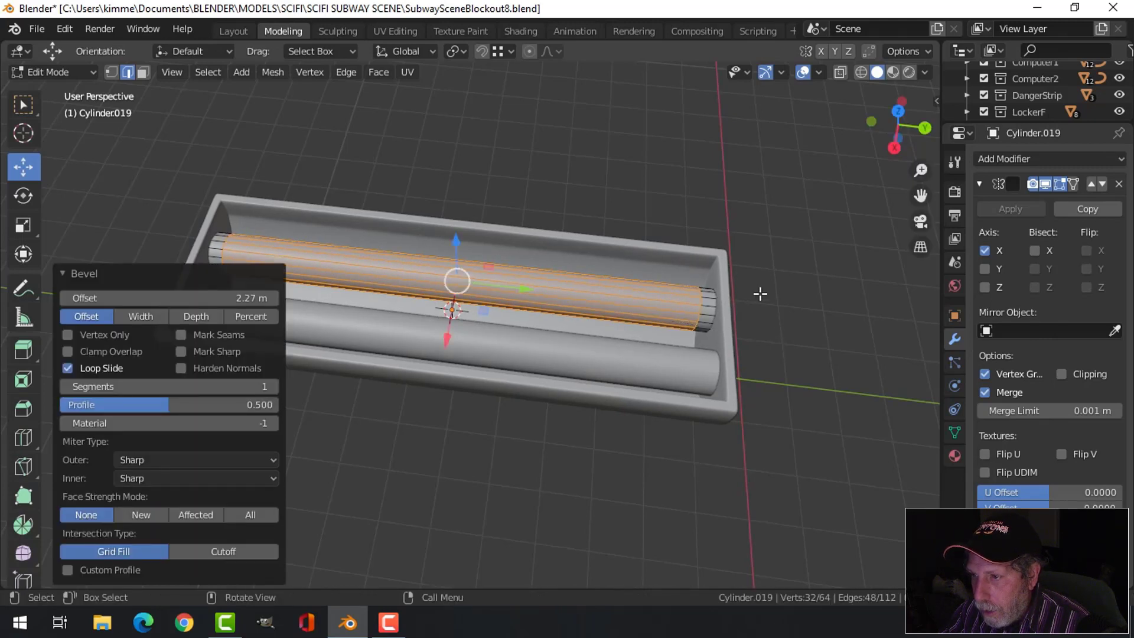
pyautogui.hotkey('alt', 'a')
# Extrude the face rings at both ends of the tube and fatten them by about 0.0383 m into raised collars.
pyautogui.keyDown('shift'); pyautogui.moveTo(760, 293); pyautogui.dragTo(675, 289, button='middle'); pyautogui.keyUp('shift')
pyautogui.scroll(2, 677, 289)
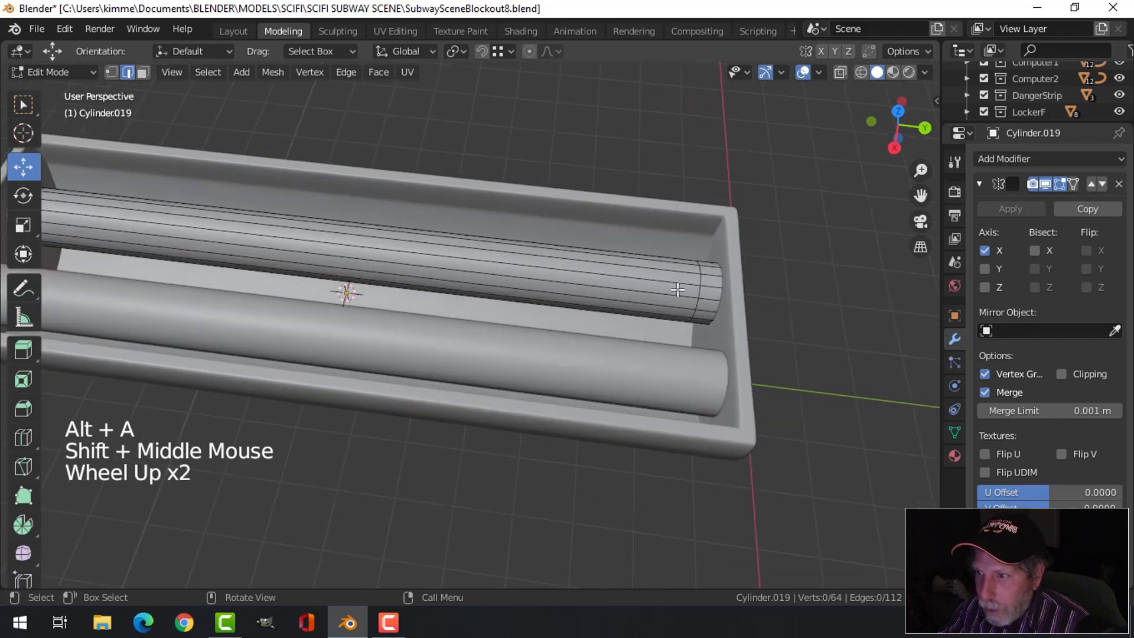
pyautogui.press('3')
pyautogui.keyDown('alt'); pyautogui.keyDown('shift'); pyautogui.click(706, 290); pyautogui.keyUp('shift'); pyautogui.keyUp('alt')
pyautogui.scroll(-2, 706, 290)
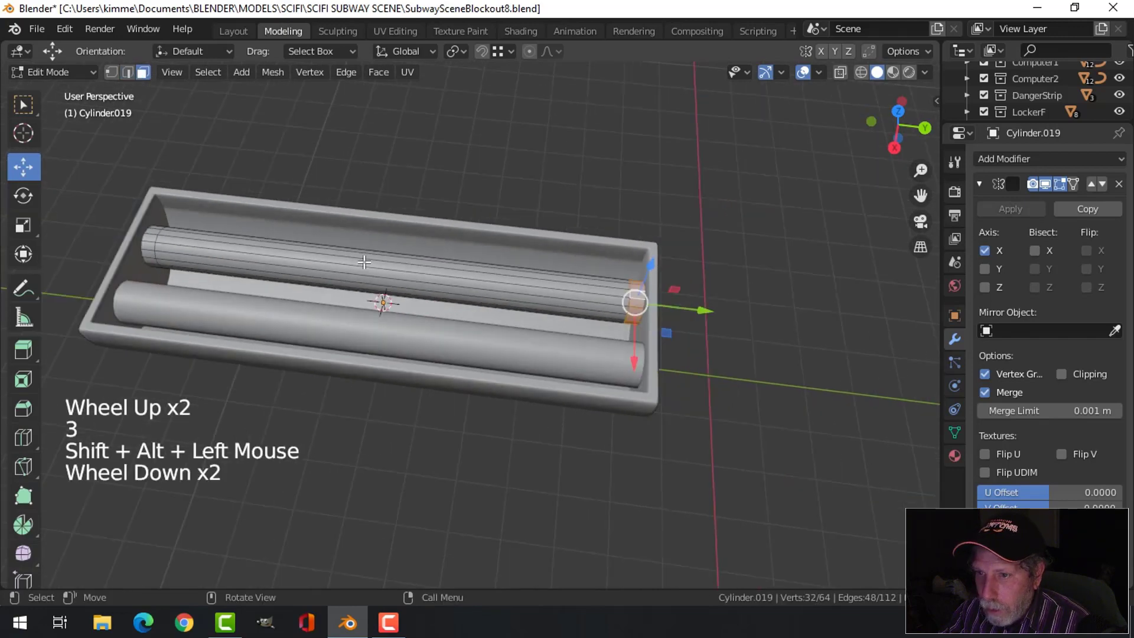
pyautogui.keyDown('shift'); pyautogui.moveTo(369, 265); pyautogui.dragTo(805, 314, button='middle'); pyautogui.keyUp('shift')
pyautogui.scroll(2, 644, 301)
pyautogui.keyDown('alt'); pyautogui.keyDown('shift'); pyautogui.click(619, 279); pyautogui.keyUp('shift'); pyautogui.keyUp('alt')
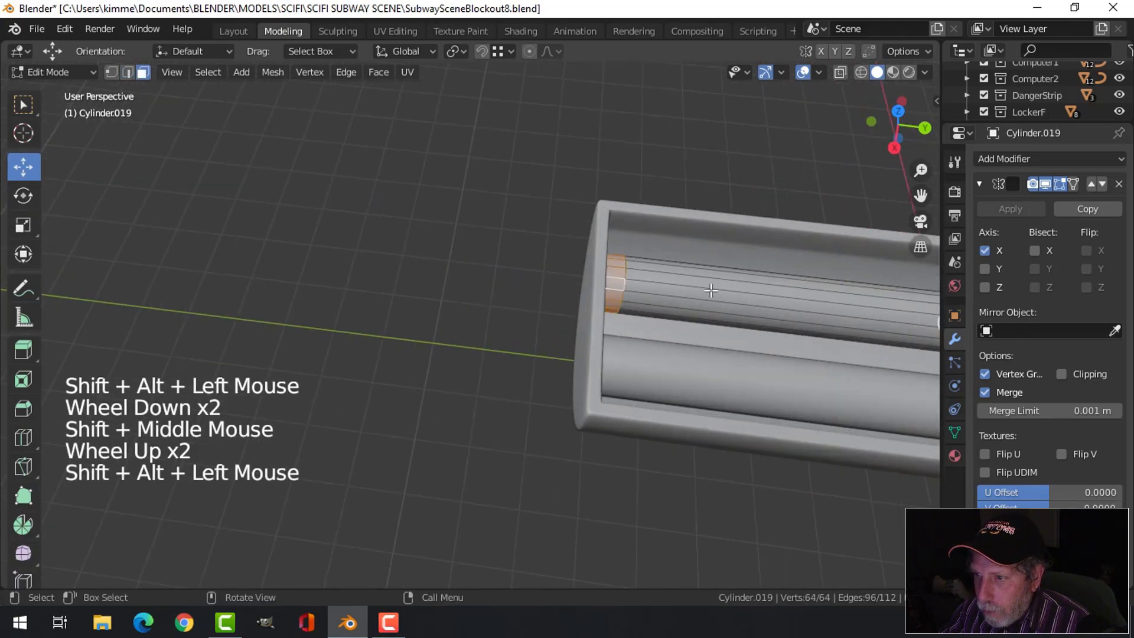
pyautogui.keyDown('shift'); pyautogui.moveTo(619, 280); pyautogui.dragTo(504, 236, button='middle'); pyautogui.keyUp('shift')
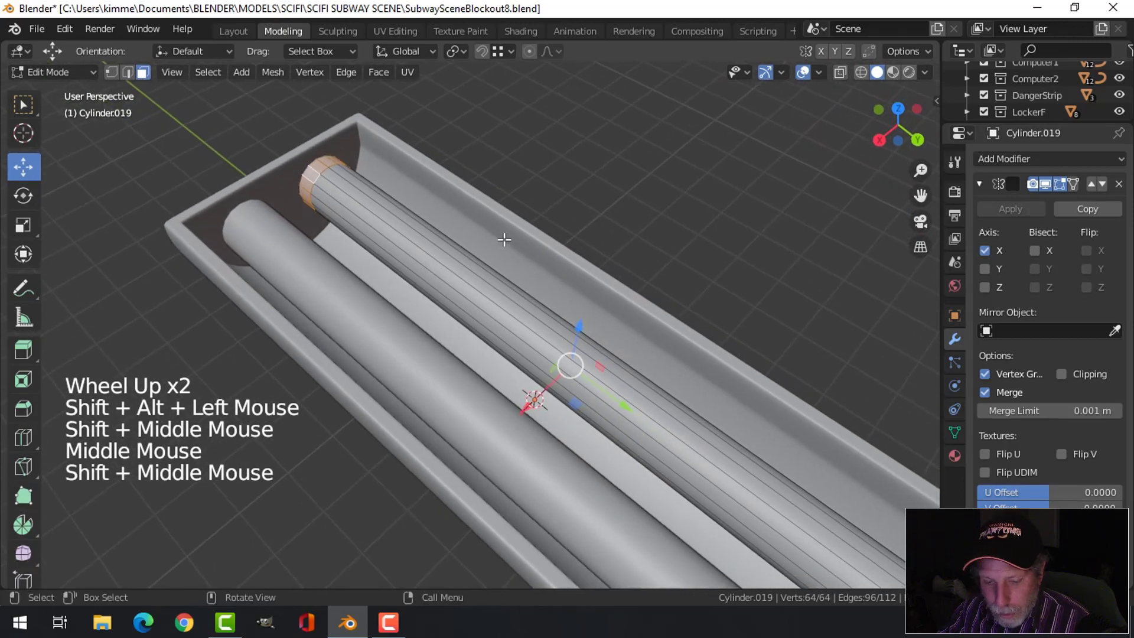
pyautogui.press('e')
pyautogui.hotkey('alt', 's')
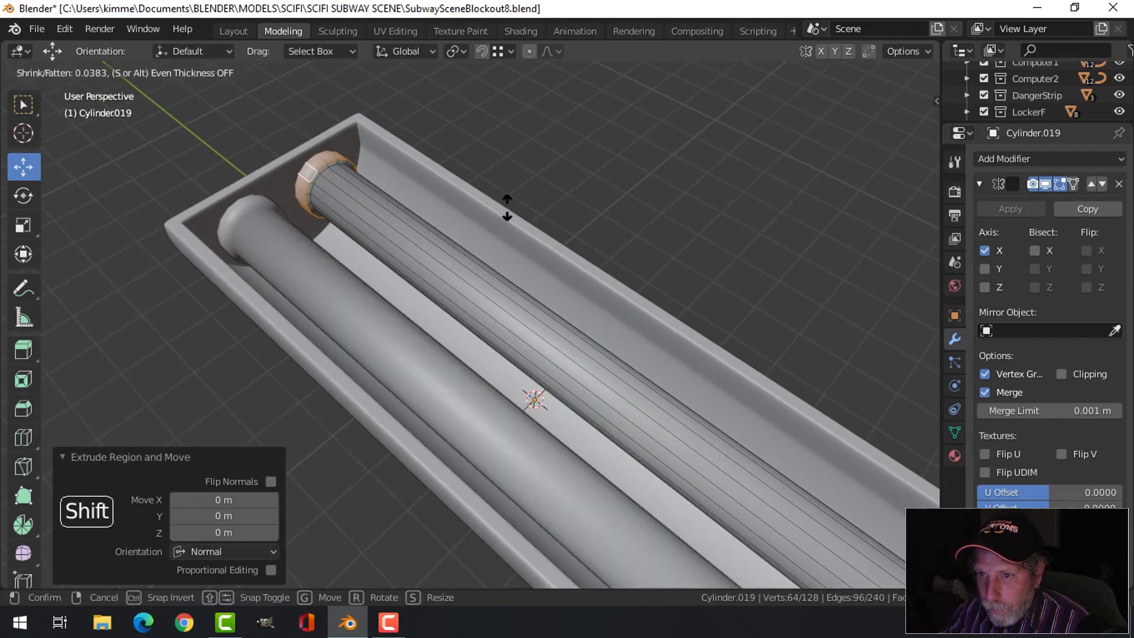
pyautogui.click(507, 207)
pyautogui.hotkey('alt', 'a')
# Select the inner-side edge loops of the tube's two end collars and bevel them by about 0.0141 m.
pyautogui.keyDown('shift'); pyautogui.moveTo(324, 199); pyautogui.dragTo(392, 242, button='middle'); pyautogui.keyUp('shift')
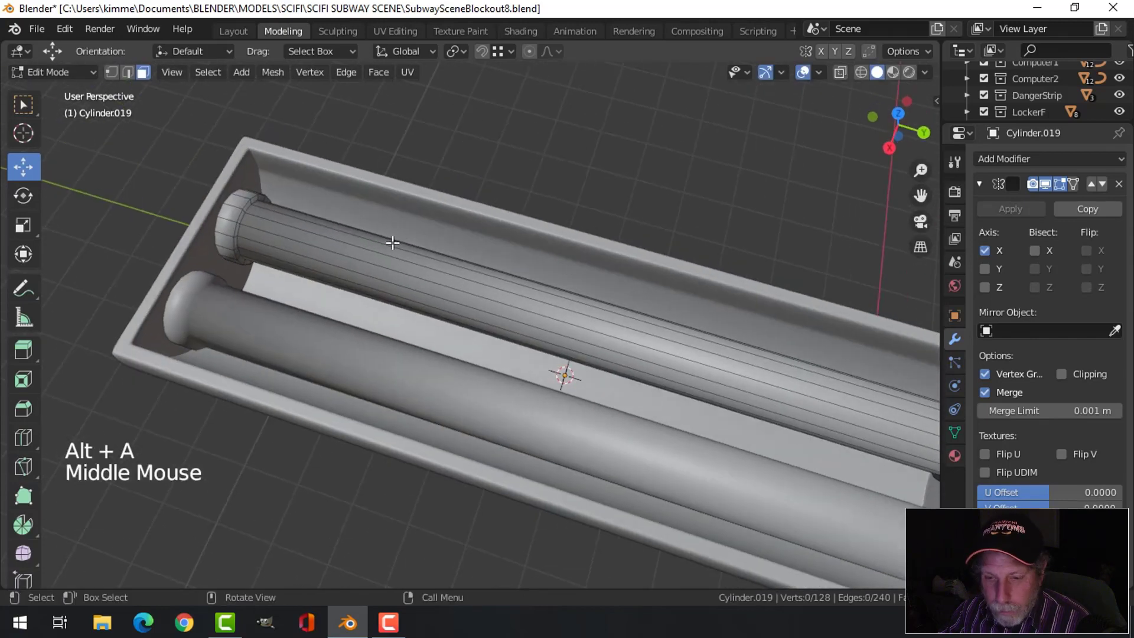
pyautogui.press('2')
pyautogui.scroll(2, 354, 236)
pyautogui.keyDown('shift'); pyautogui.moveTo(273, 223); pyautogui.dragTo(557, 253, button='middle'); pyautogui.keyUp('shift')
pyautogui.scroll(2, 430, 190)
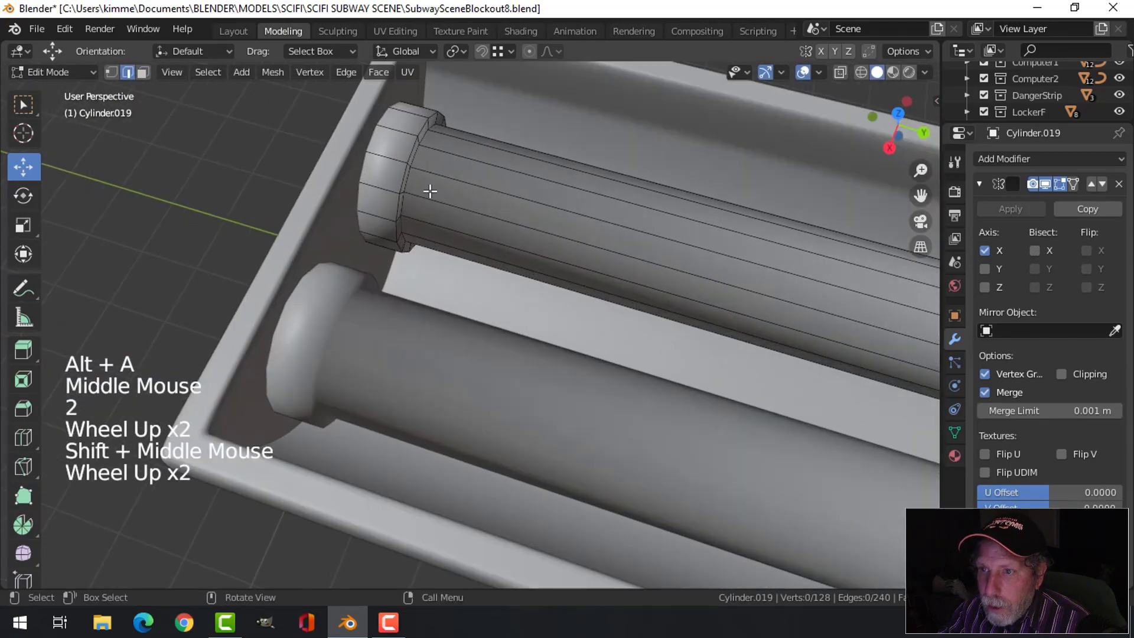
pyautogui.keyDown('alt'); pyautogui.keyDown('shift'); pyautogui.click(408, 151); pyautogui.keyUp('shift'); pyautogui.keyUp('alt')
pyautogui.scroll(-2, 413, 195)
pyautogui.keyDown('shift'); pyautogui.moveTo(392, 223); pyautogui.dragTo(872, 476, button='middle'); pyautogui.keyUp('shift')
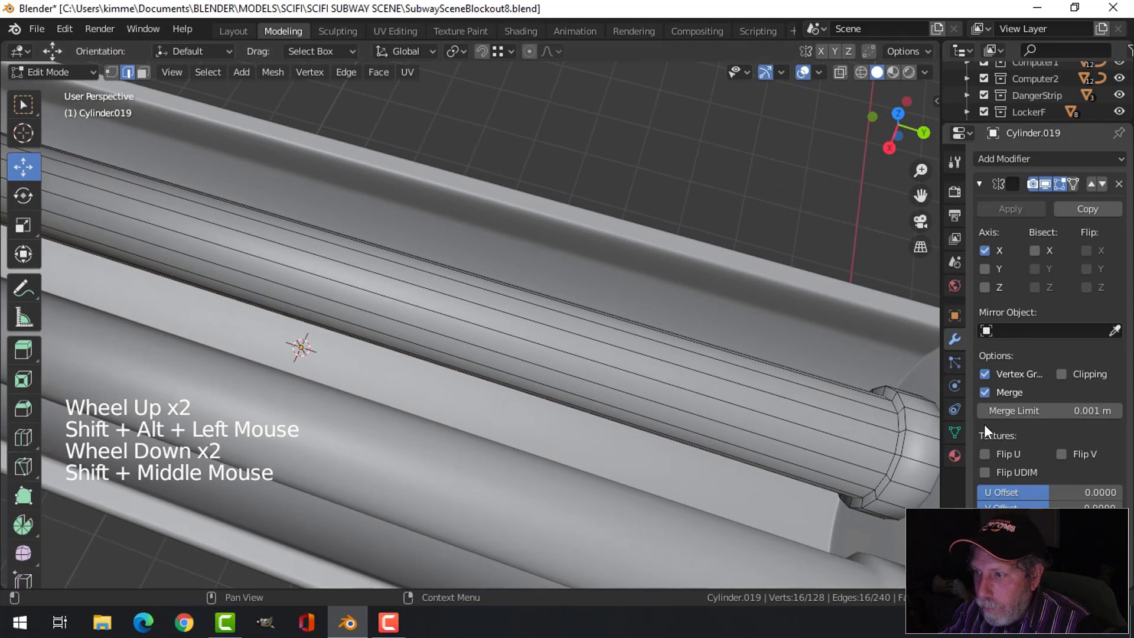
pyautogui.keyDown('alt'); pyautogui.keyDown('shift'); pyautogui.click(910, 414); pyautogui.keyUp('shift'); pyautogui.keyUp('alt')
pyautogui.hotkey('ctrl', 'b')
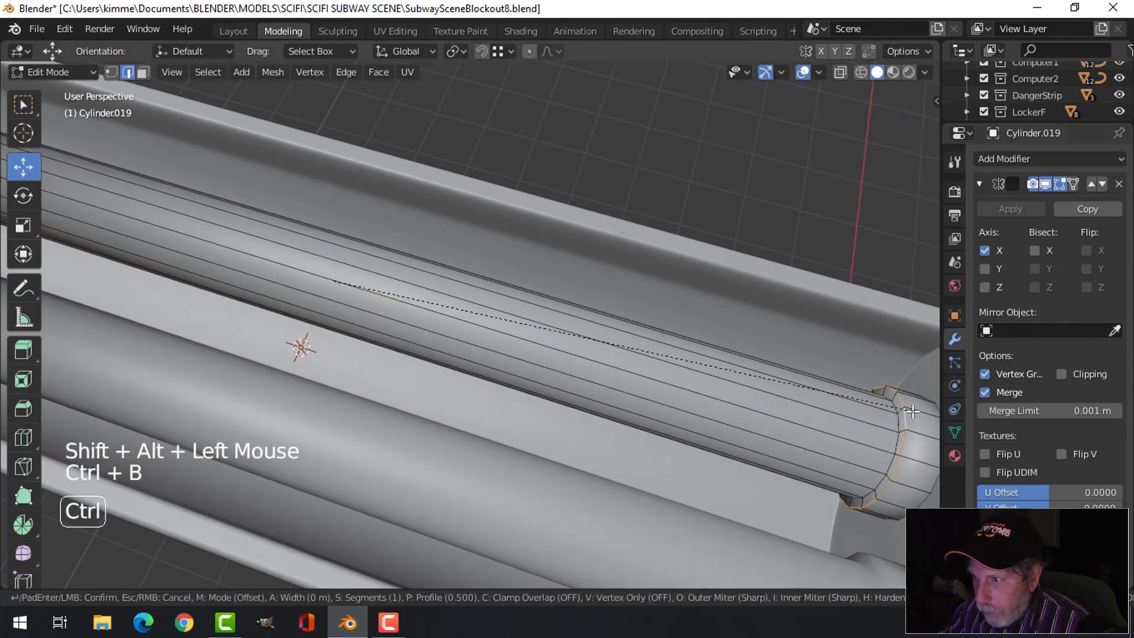
pyautogui.press('shift')
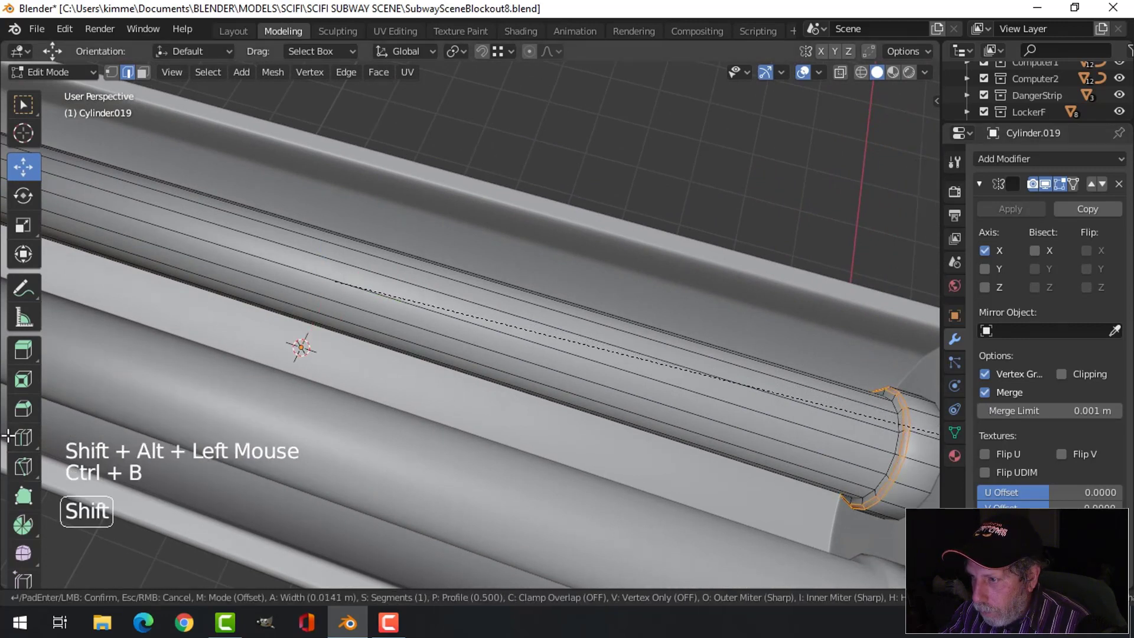
pyautogui.click(7, 436)
pyautogui.hotkey('alt', 'a')
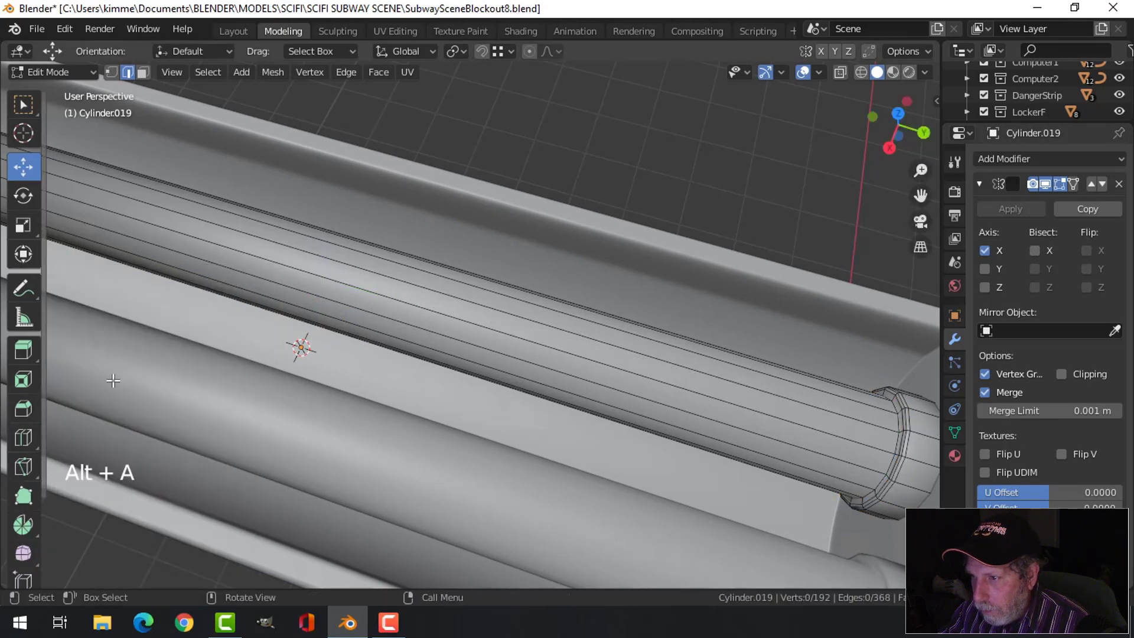
# Try a level 1 Subdivision modifier on the mirrored tubes and disable its viewport display.
pyautogui.press('Tab')
pyautogui.hotkey('ctrl', '1')
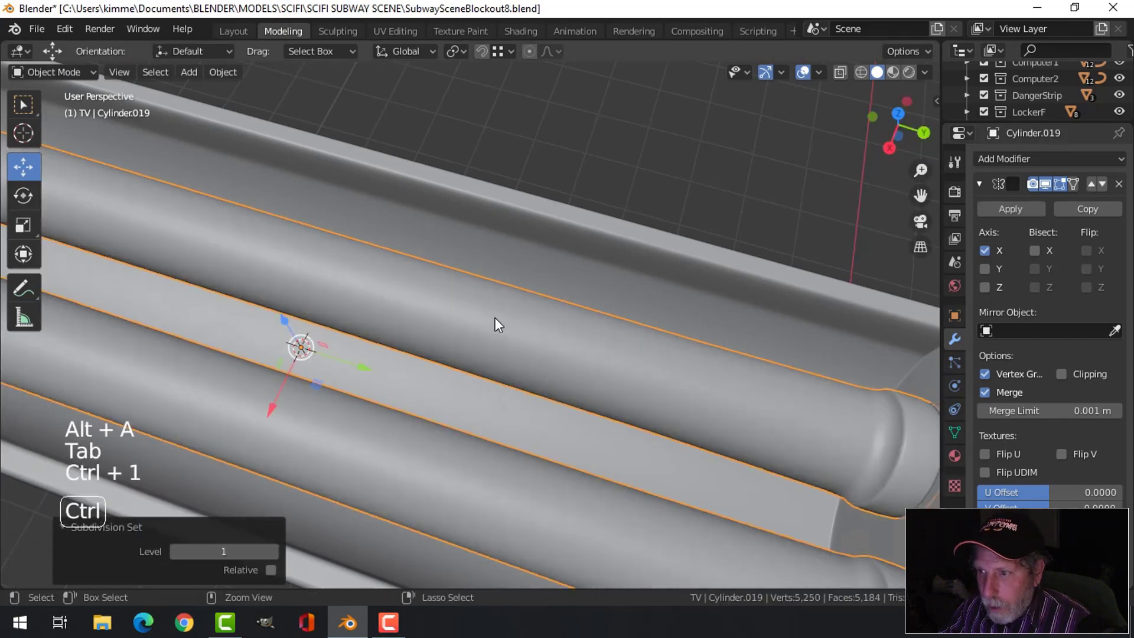
pyautogui.scroll(-4, 496, 319)
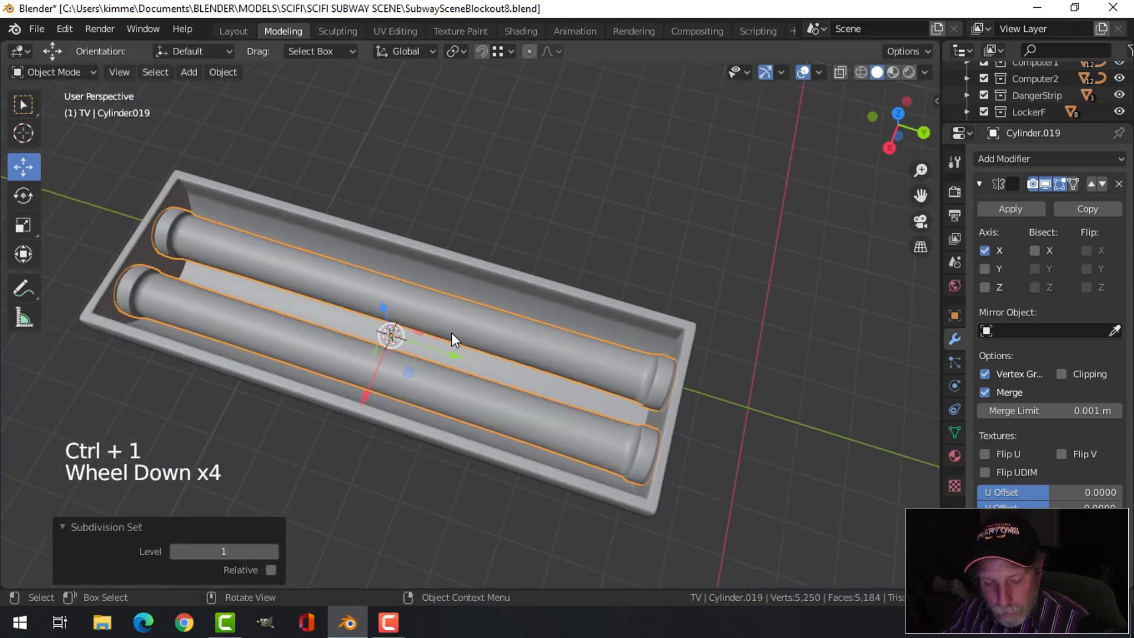
pyautogui.click(981, 183)
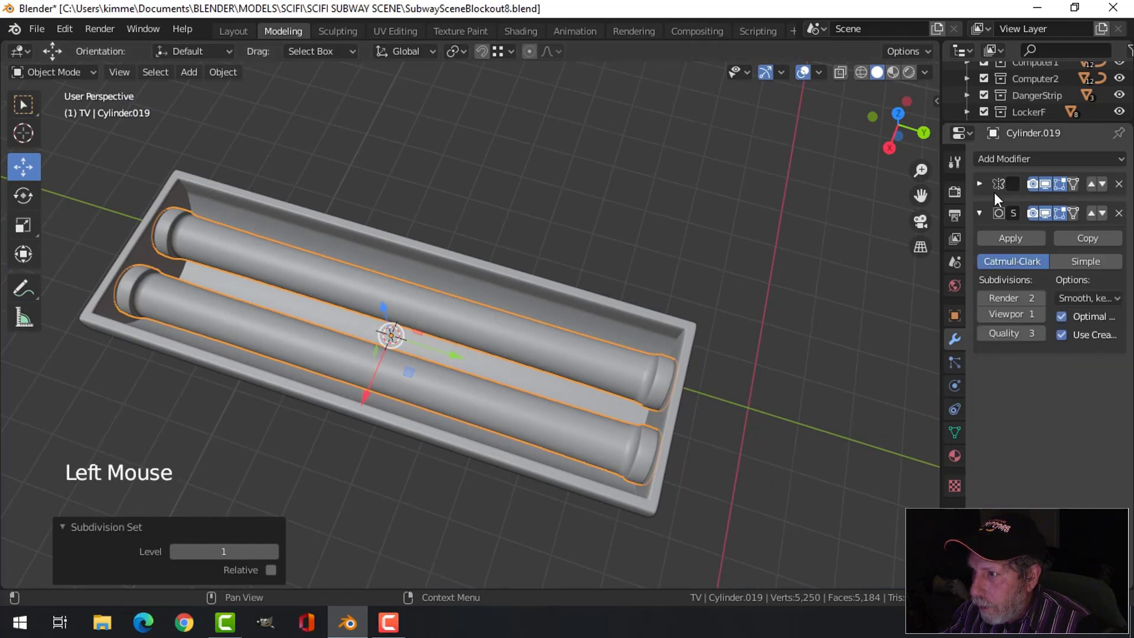
pyautogui.click(1047, 209)
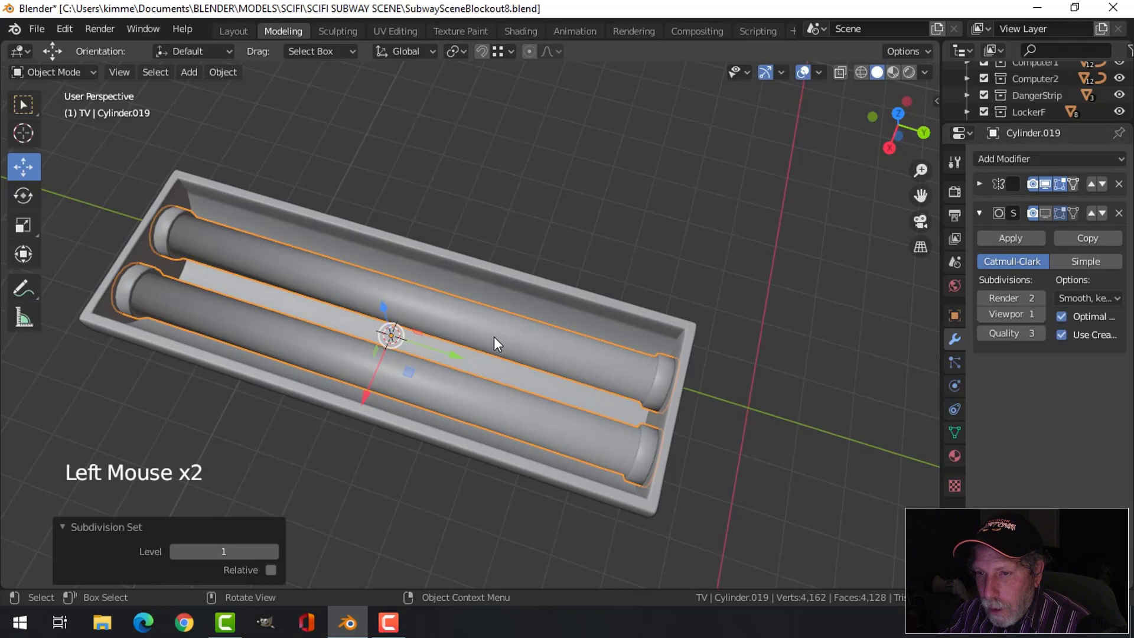
# Add a centred loop cut around the tube and bevel it with one segment into two loops near the collars.
pyautogui.press('Tab')
pyautogui.hotkey('ctrl', 'r')
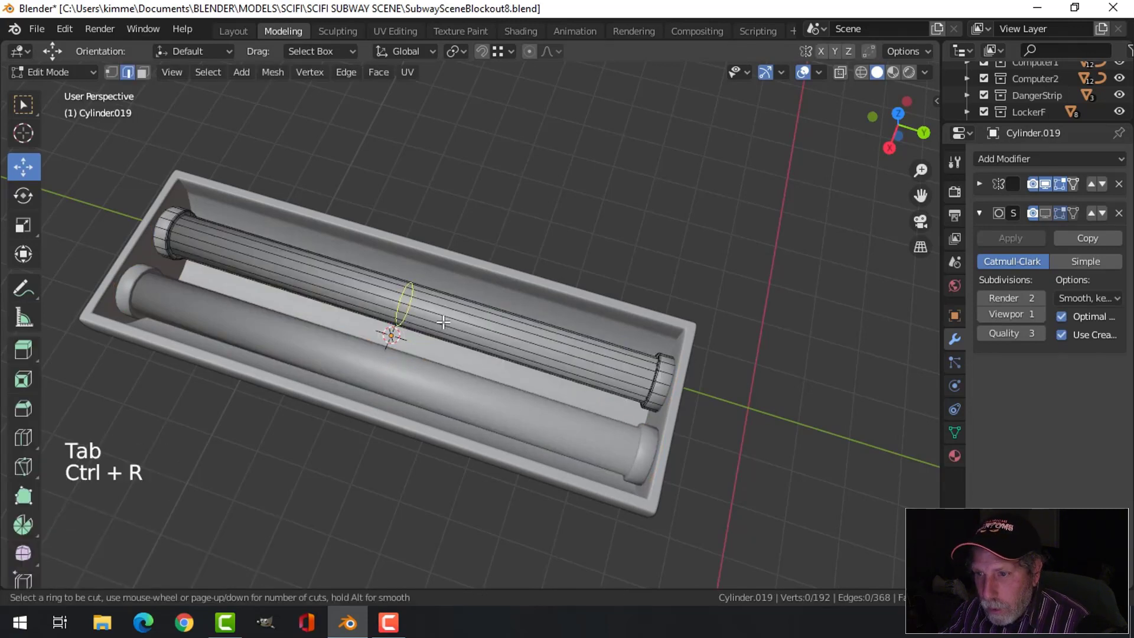
pyautogui.click(443, 322)
pyautogui.rightClick(443, 322)
pyautogui.hotkey('ctrl', 'b')
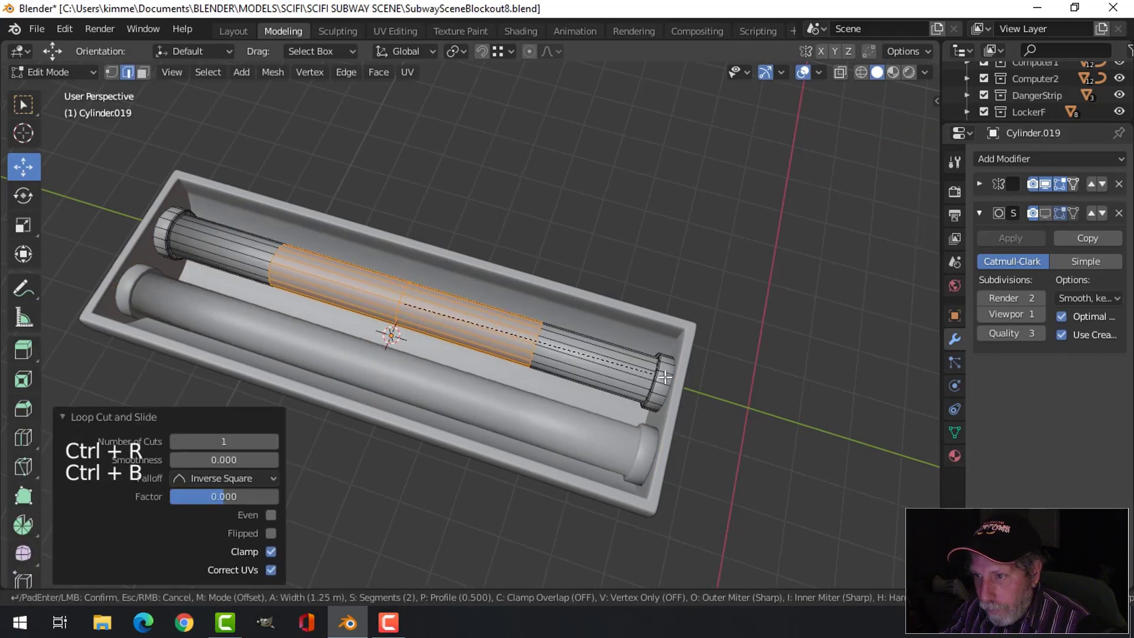
pyautogui.scroll(-1, 706, 387)
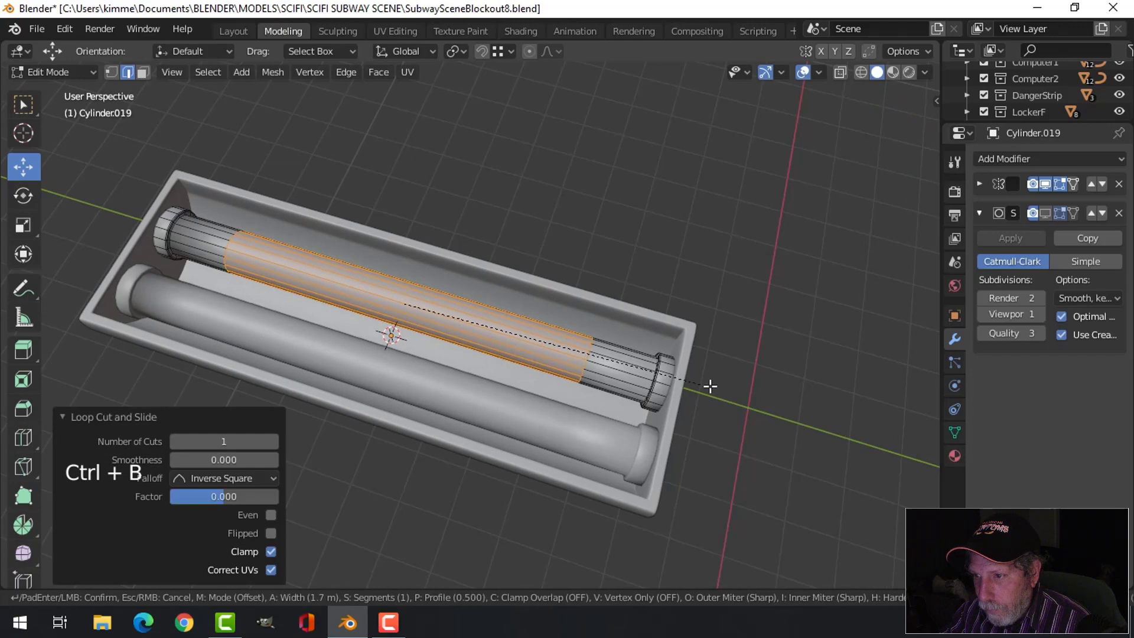
pyautogui.click(762, 395)
pyautogui.hotkey('alt', 'a')
pyautogui.press('Tab')
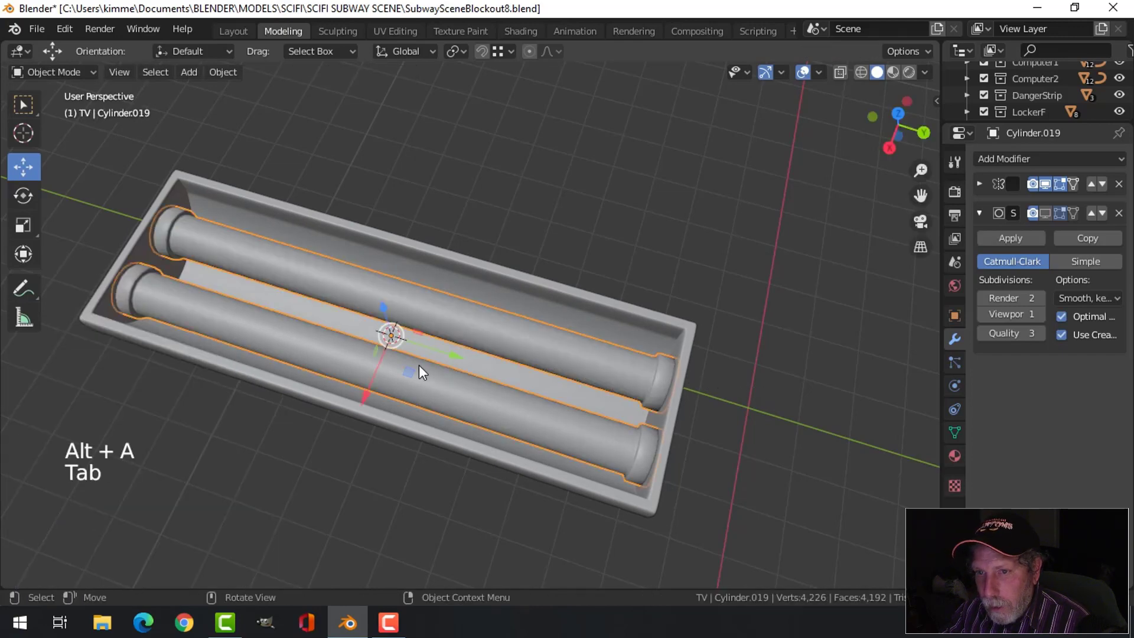
# Remove the Subdivision modifier from the tubes, keeping only the Mirror modifier.
pyautogui.hotkey('alt', 'a')
pyautogui.moveTo(405, 359); pyautogui.dragTo(823, 303, button='middle')
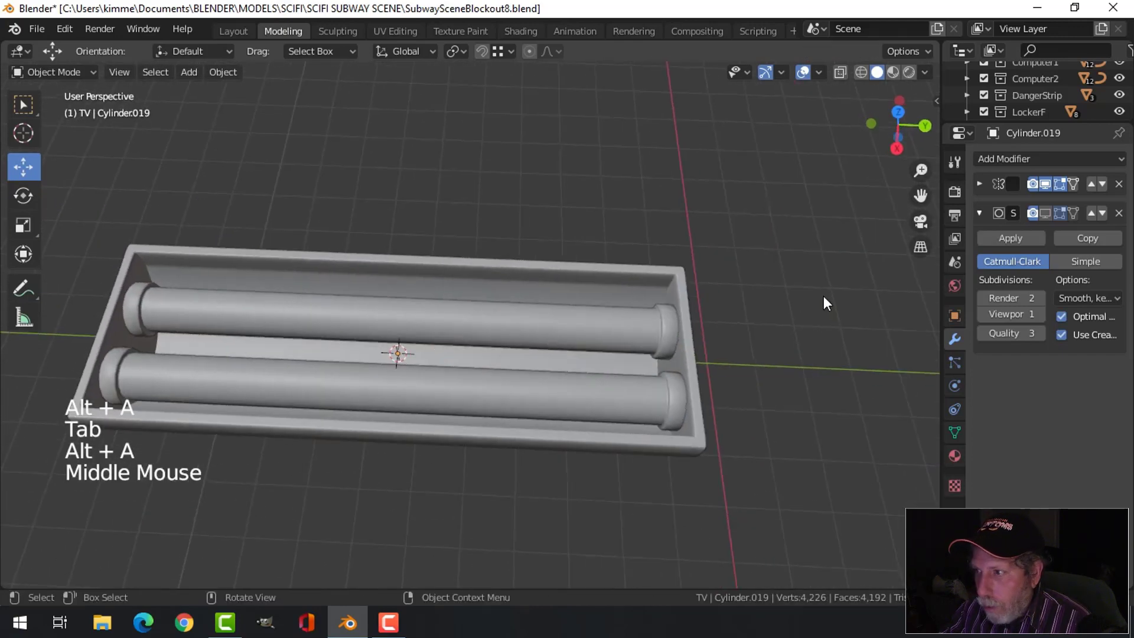
pyautogui.click(1118, 213)
# Rotate the trough and tubes together by 180° in front view, turning the open side downward.
pyautogui.scroll(-2, 523, 345)
pyautogui.moveTo(523, 345); pyautogui.dragTo(451, 290, button='middle')
pyautogui.press('a')
pyautogui.press('KP_1')
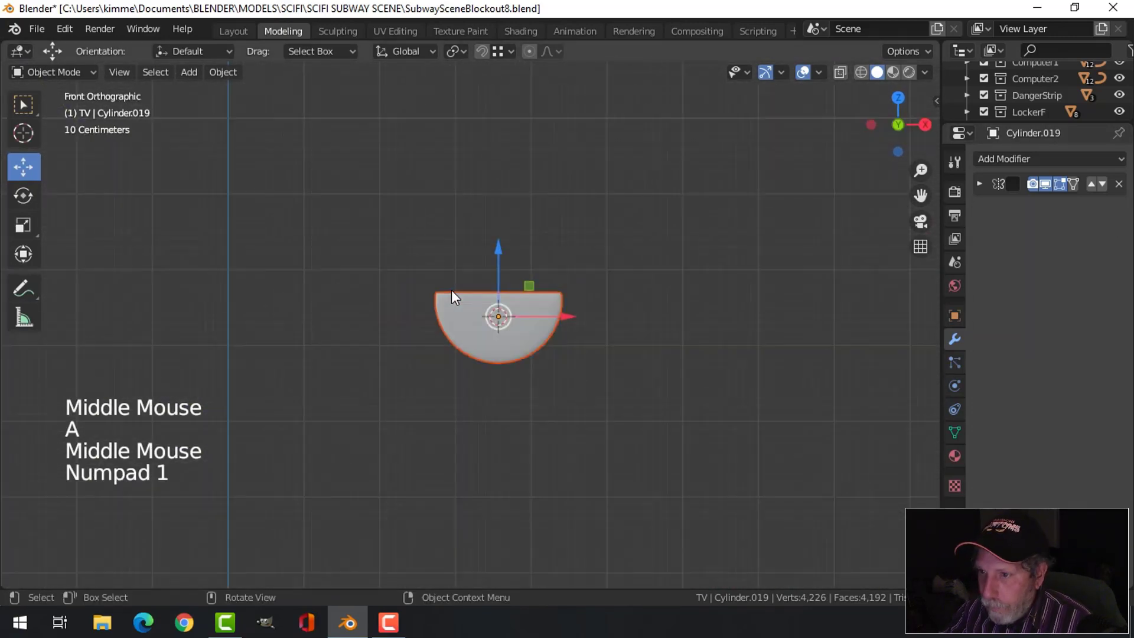
pyautogui.press('r')
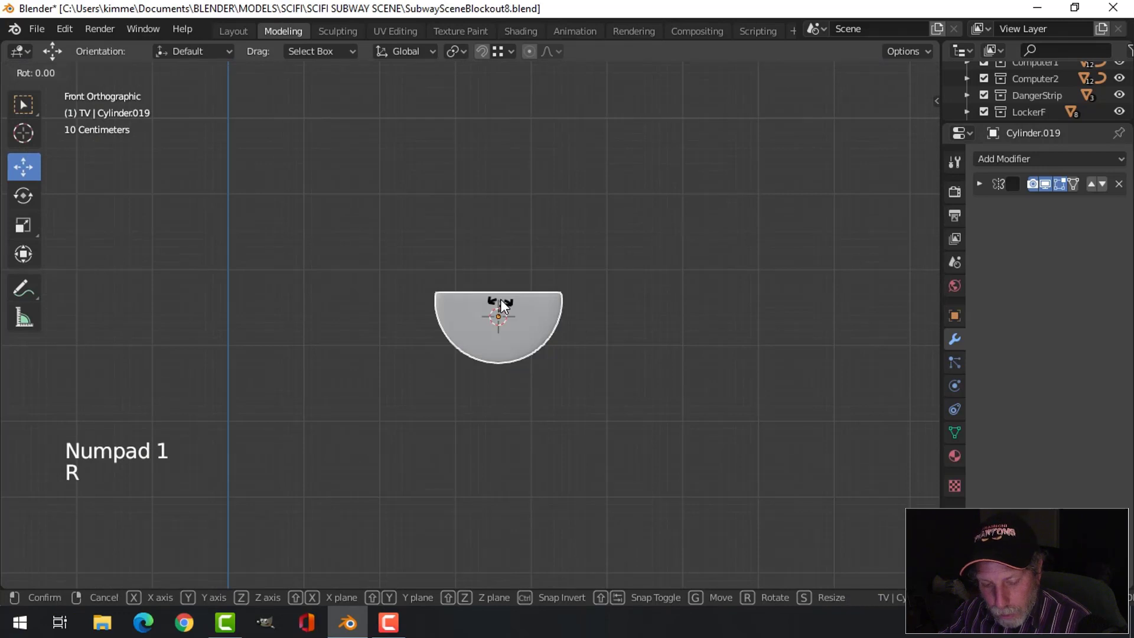
pyautogui.write('180')
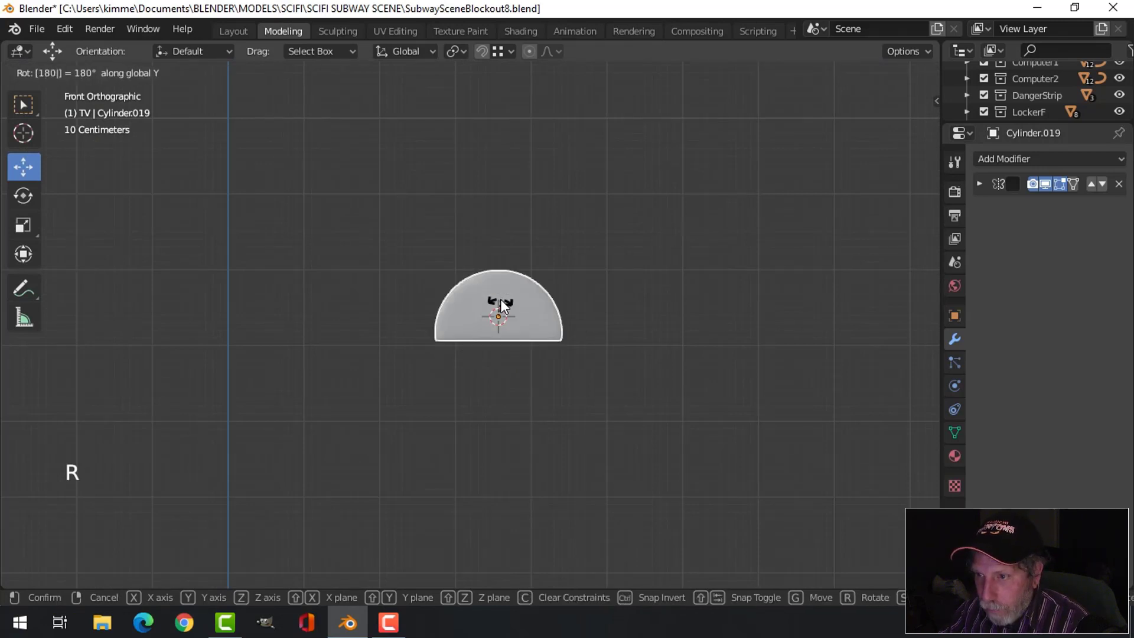
pyautogui.press('Return')
pyautogui.moveTo(501, 300); pyautogui.dragTo(496, 329, button='middle')
pyautogui.hotkey('alt', 'a')
# Add an uncapped 16-vertex cylinder at the 3D cursor and scale its mesh uniformly by about 0.105.
pyautogui.moveTo(496, 329); pyautogui.dragTo(462, 300, button='middle')
pyautogui.hotkey('shift', 'a')
pyautogui.moveTo(414, 268)
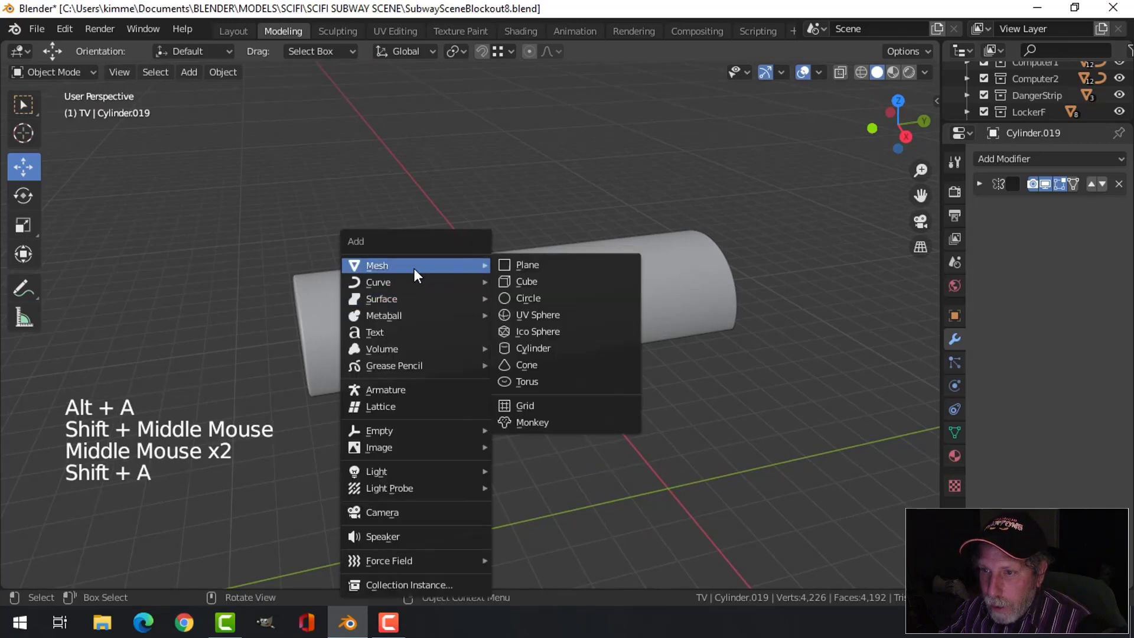
pyautogui.click(532, 348)
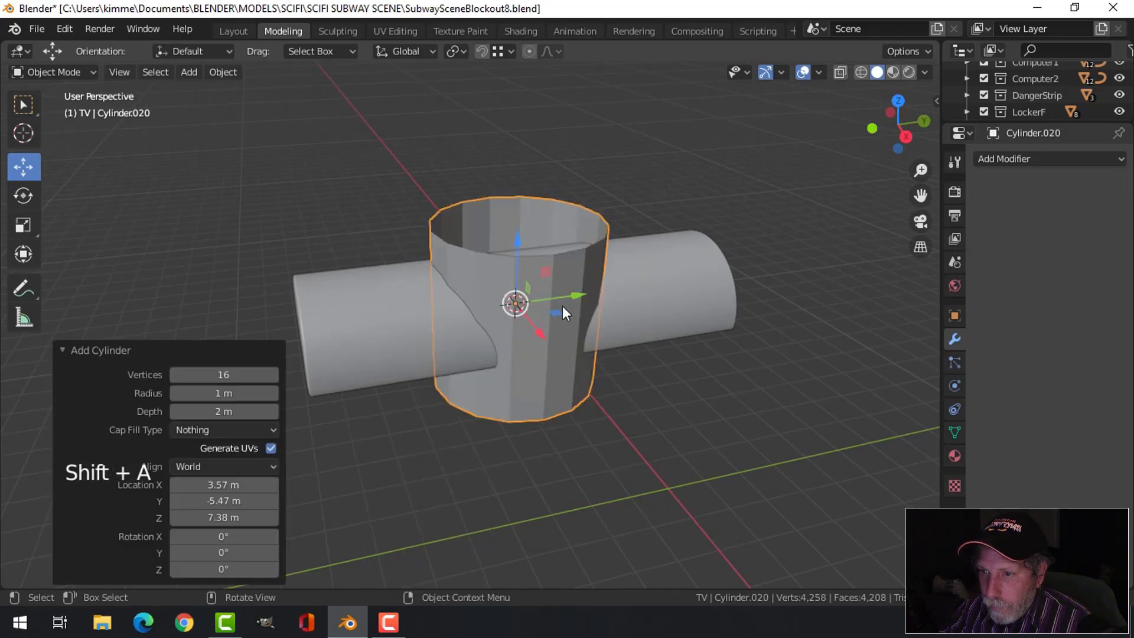
pyautogui.press('Tab')
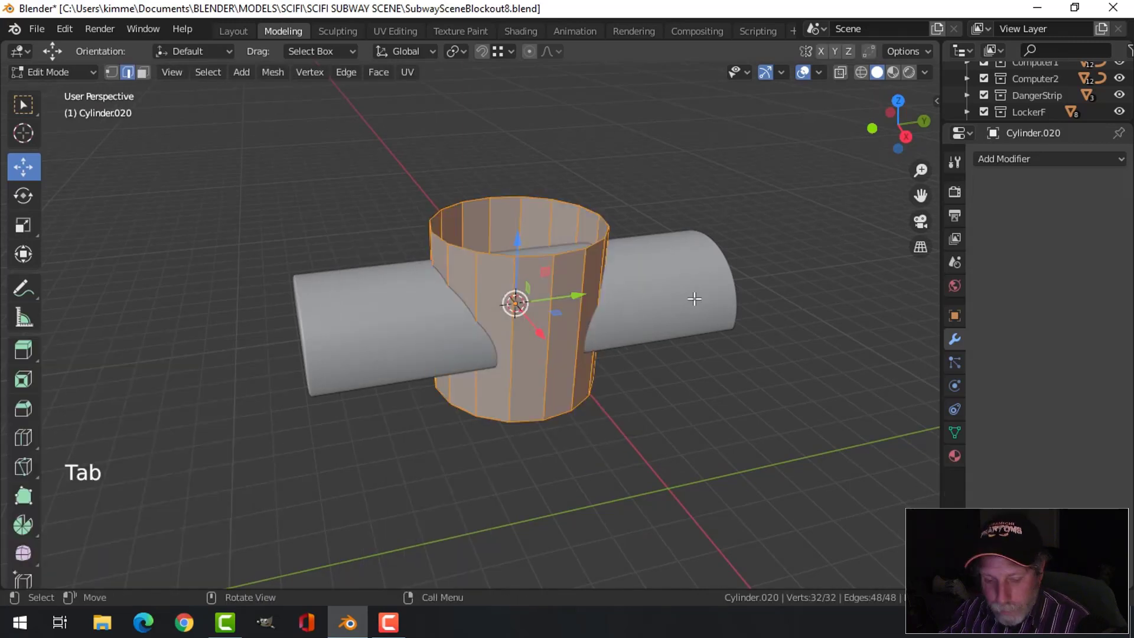
pyautogui.press('s')
pyautogui.click(530, 292)
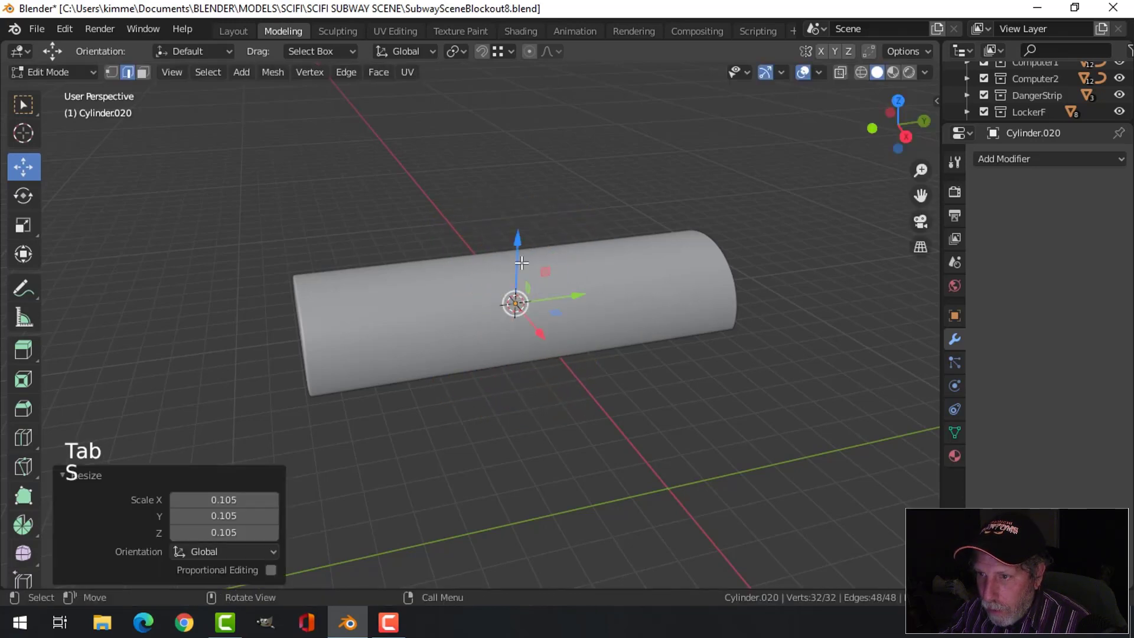
# Raise the small cylinder to the trough's crest, move it about -1.88 m along Y, and scale it by about 1.208.
pyautogui.moveTo(517, 248); pyautogui.dragTo(509, 180)
pyautogui.moveTo(582, 243); pyautogui.dragTo(413, 269)
pyautogui.press('s')
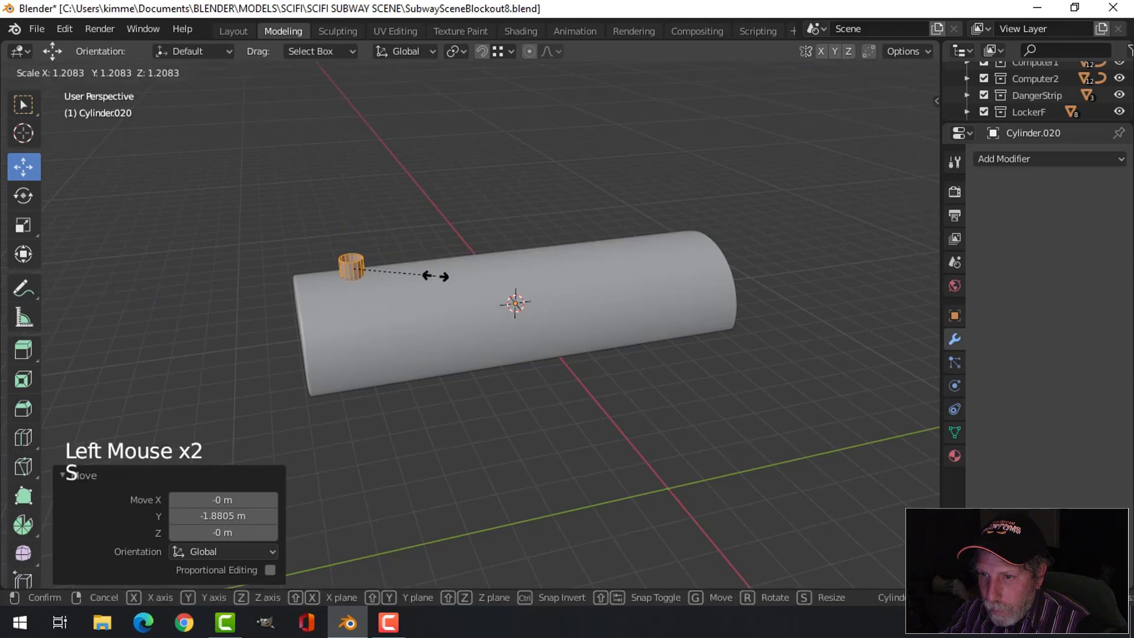
pyautogui.click(436, 276)
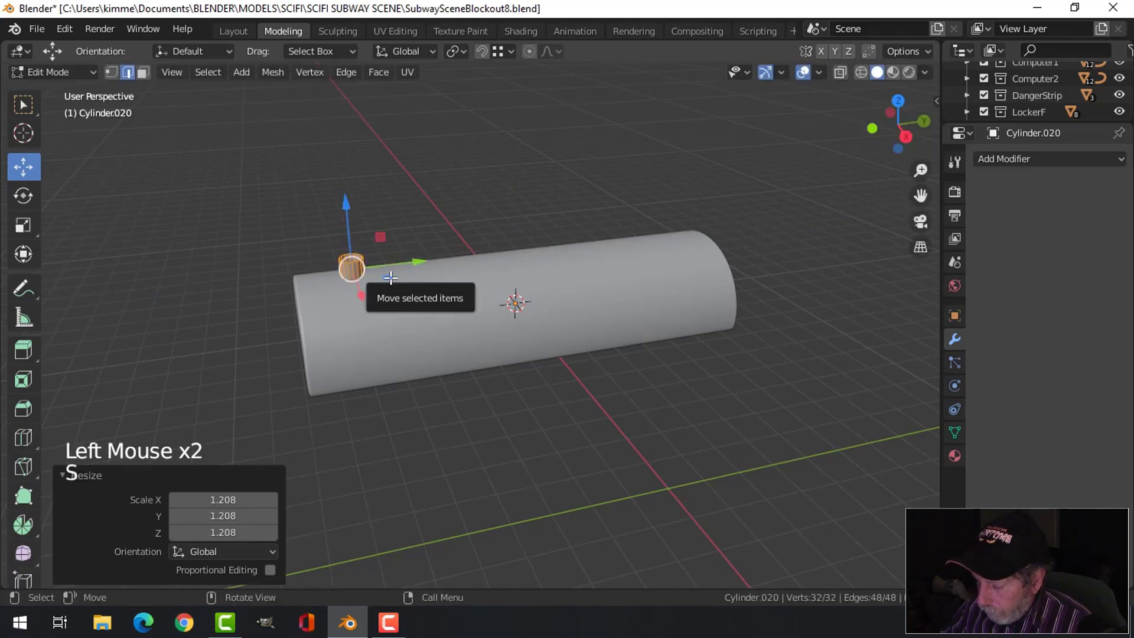
# Raise the small cylinder's upper edge loop about 1.44 m along Z to form a hanging rod.
pyautogui.press('KP_3')
pyautogui.hotkey('alt', 'a')
pyautogui.keyDown('shift'); pyautogui.moveTo(390, 277); pyautogui.dragTo(505, 374, button='middle'); pyautogui.keyUp('shift')
pyautogui.scroll(3, 530, 348)
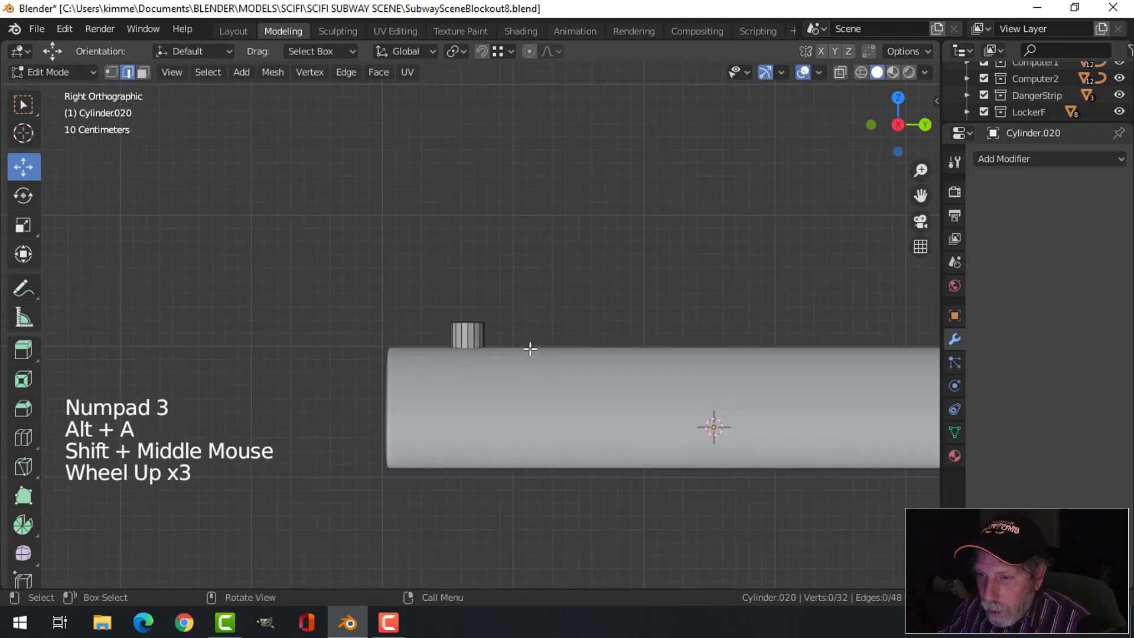
pyautogui.scroll(6, 529, 348)
pyautogui.keyDown('alt'); pyautogui.keyDown('shift'); pyautogui.click(473, 316); pyautogui.keyUp('shift'); pyautogui.keyUp('alt')
pyautogui.moveTo(473, 316); pyautogui.dragTo(543, 339, button='middle')
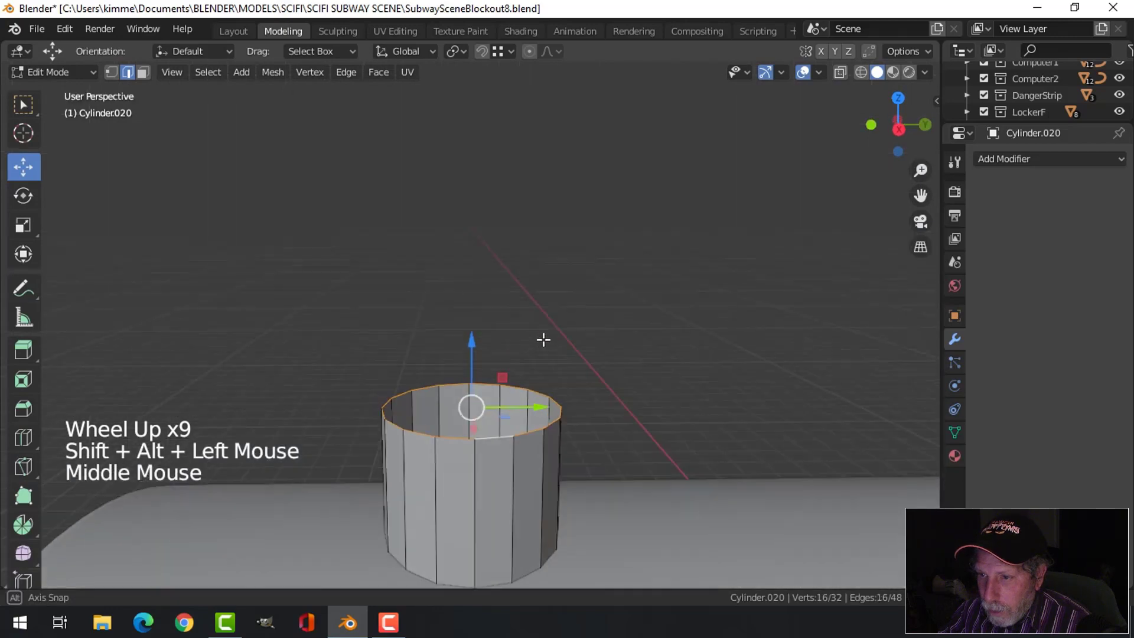
pyautogui.scroll(-7, 540, 357)
pyautogui.moveTo(539, 410); pyautogui.dragTo(526, 385, button='middle')
pyautogui.scroll(-4, 486, 263)
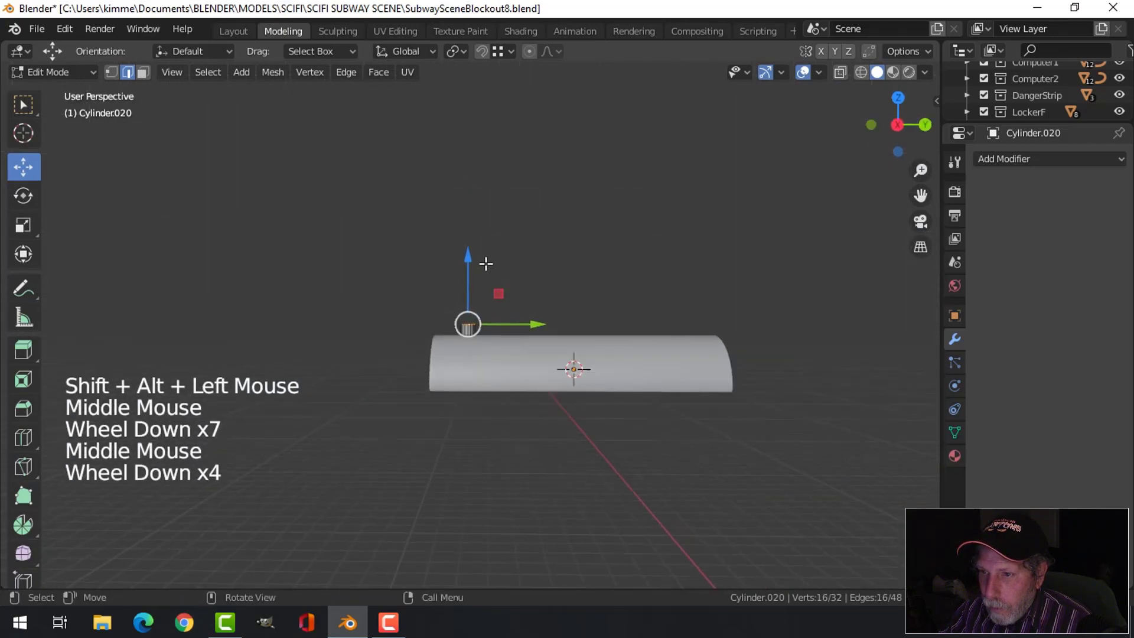
pyautogui.moveTo(469, 262); pyautogui.dragTo(476, 238)
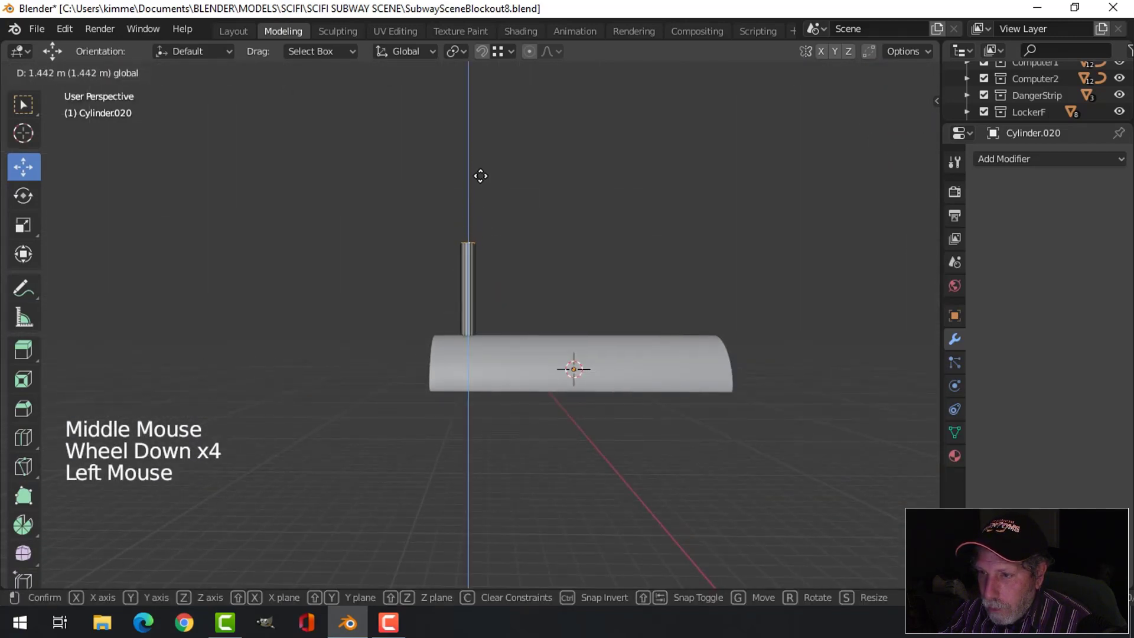
pyautogui.moveTo(480, 175); pyautogui.dragTo(480, 176)
pyautogui.press('Tab')
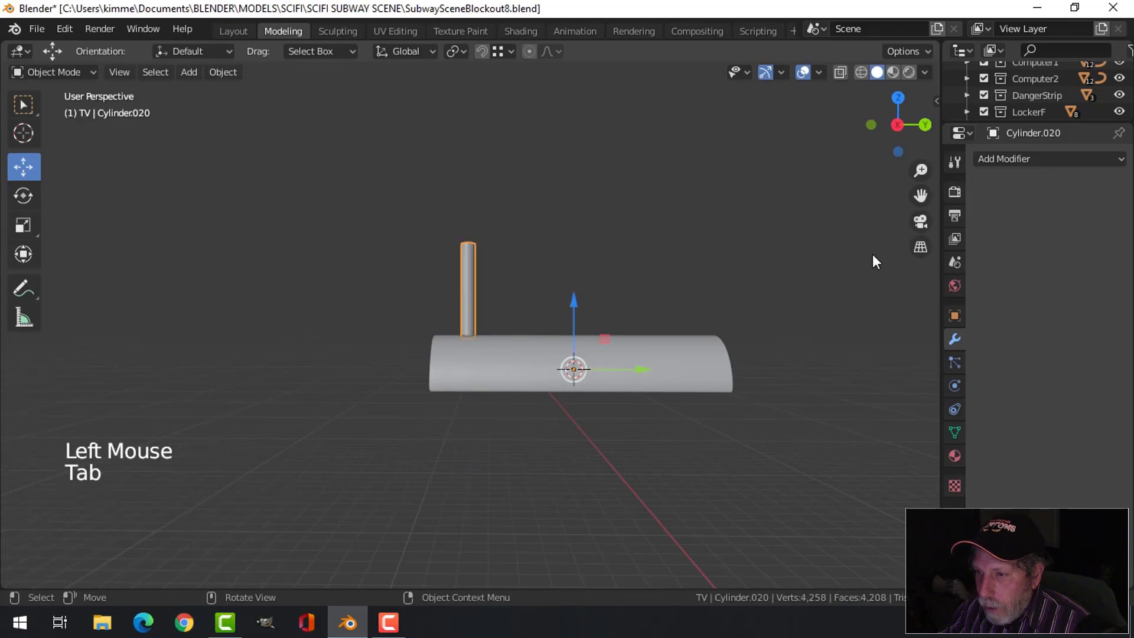
# Shade the rod smooth and add a Mirror modifier that mirrors it on the Y axis only.
pyautogui.rightClick(466, 282)
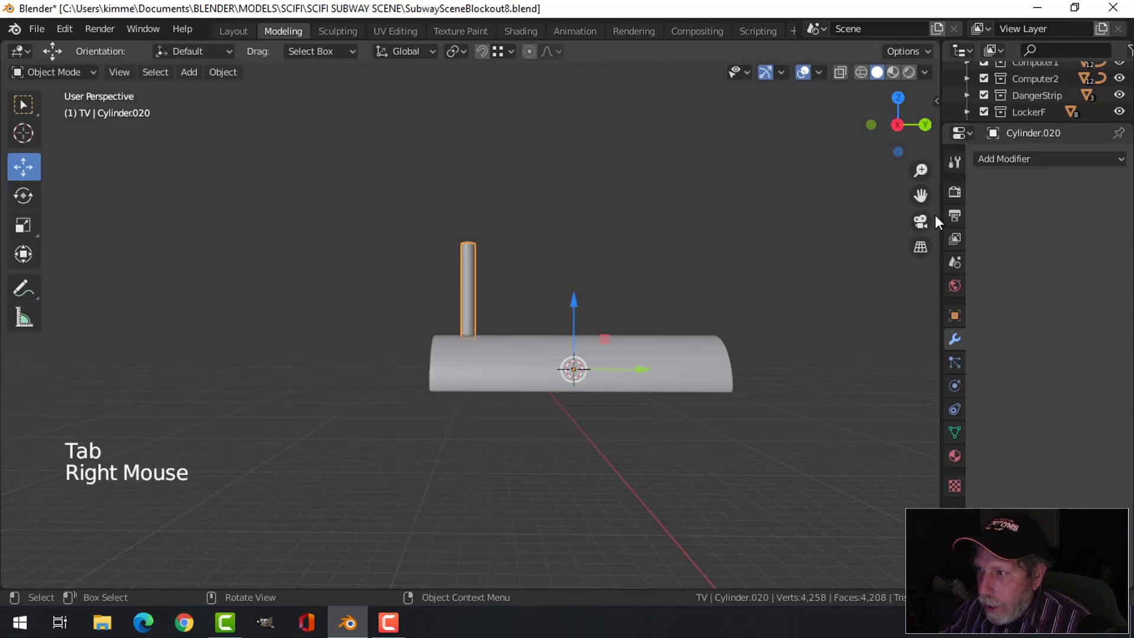
pyautogui.click(1012, 158)
pyautogui.click(798, 323)
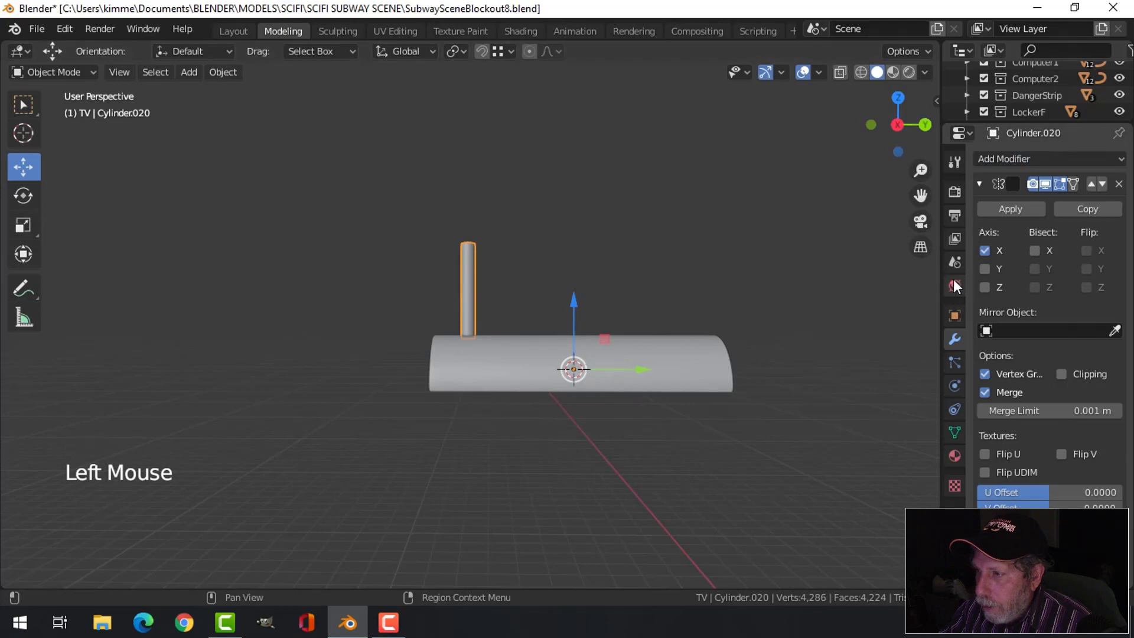
pyautogui.click(994, 270)
pyautogui.click(987, 250)
pyautogui.moveTo(716, 317); pyautogui.dragTo(660, 329, button='middle')
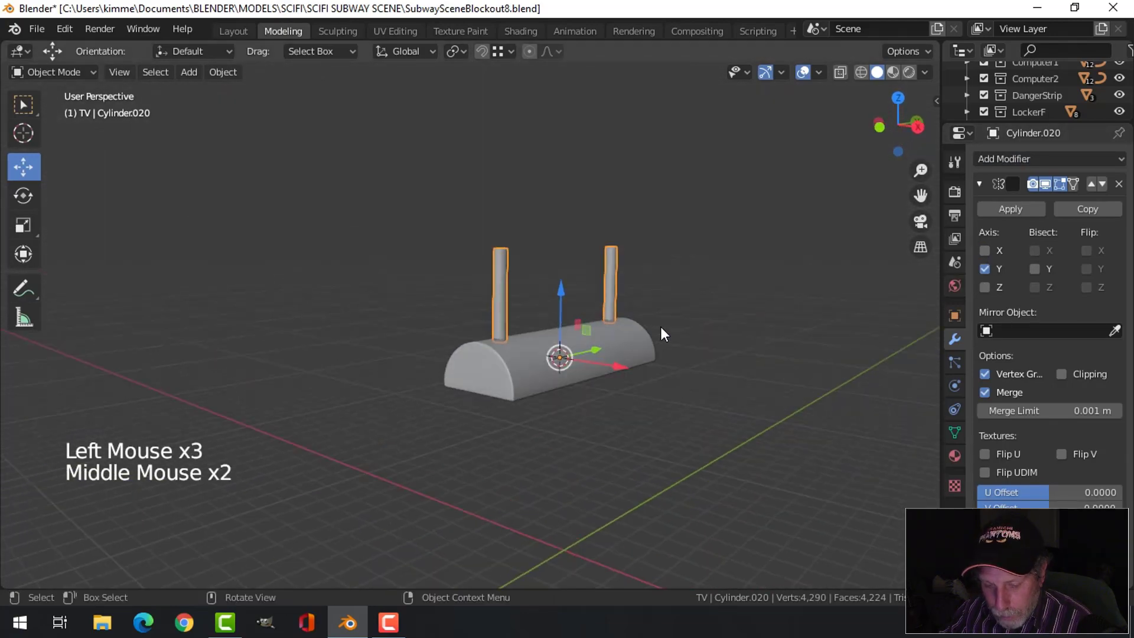
# Unhide the rest of the subway scene around the light fixture.
pyautogui.hotkey('alt', 'h')
pyautogui.hotkey('alt', 'a')
pyautogui.scroll(-2, 640, 327)
pyautogui.moveTo(607, 335); pyautogui.dragTo(591, 354, button='middle')
# Hide the floor plane so that the fixture can be viewed from below.
pyautogui.click(488, 313)
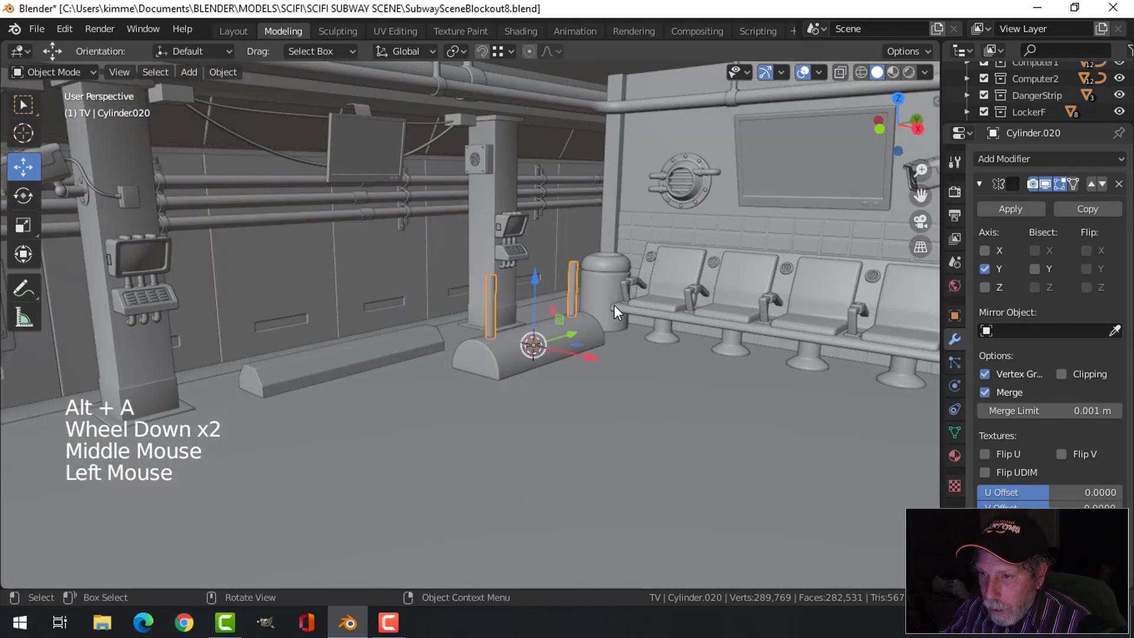
pyautogui.keyDown('shift'); pyautogui.click(519, 362); pyautogui.keyUp('shift')
pyautogui.moveTo(520, 362); pyautogui.dragTo(548, 390, button='middle')
pyautogui.scroll(2, 522, 364)
pyautogui.click(627, 438)
pyautogui.press('h')
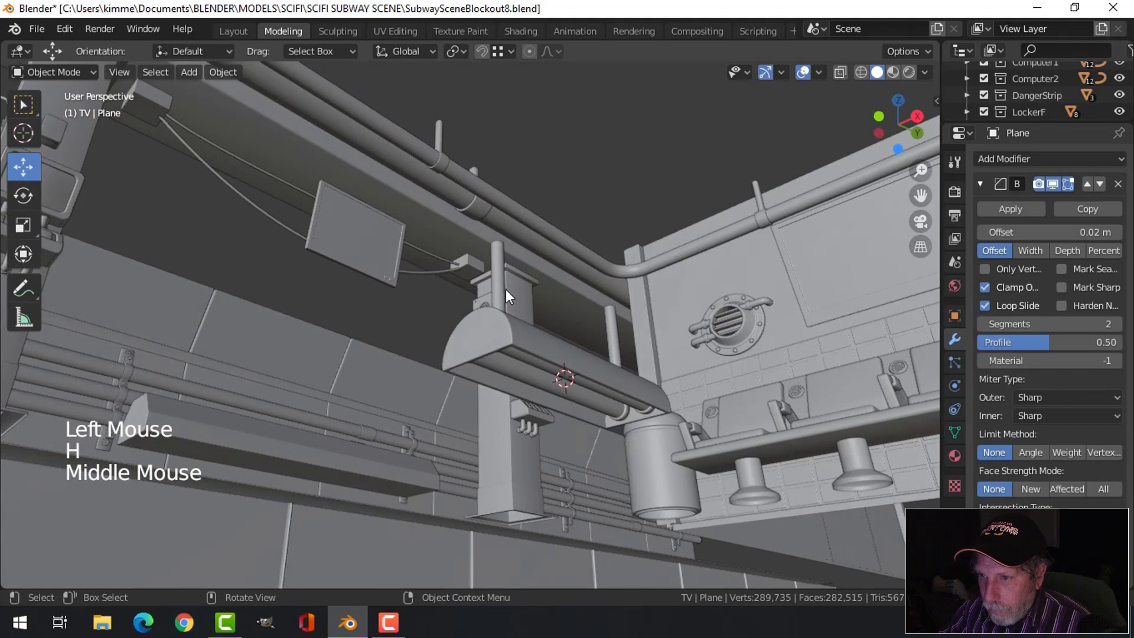
# Select the trough, tubes and hanging rods of the light fixture and move them to a new collection named Light.
pyautogui.click(619, 319)
pyautogui.keyDown('shift'); pyautogui.click(516, 343); pyautogui.keyUp('shift')
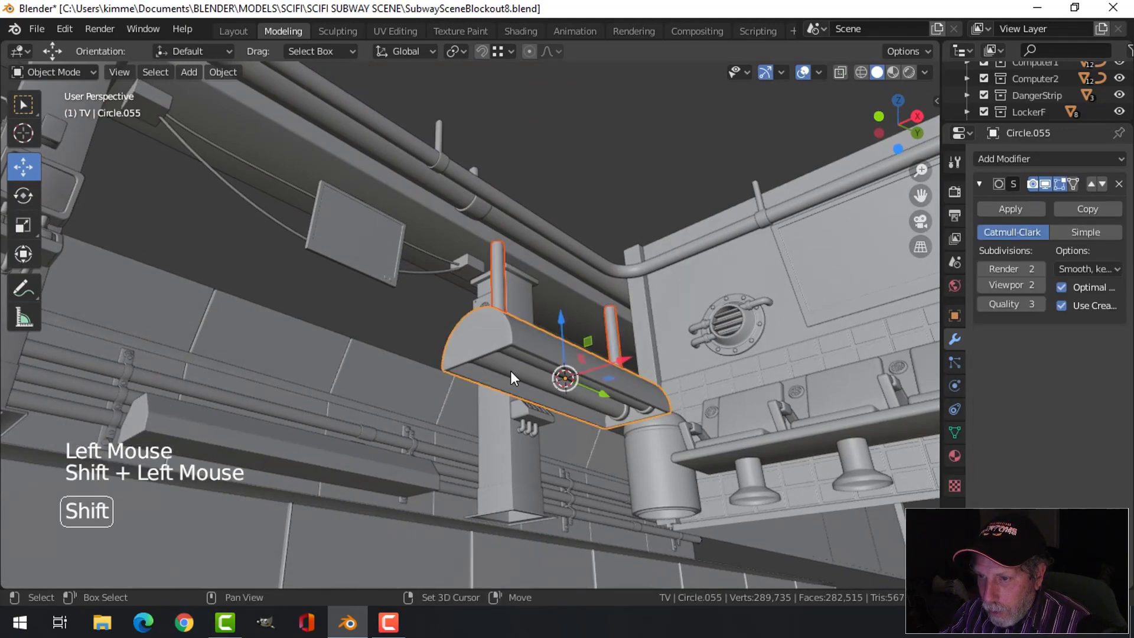
pyautogui.keyDown('shift'); pyautogui.click(540, 382); pyautogui.keyUp('shift')
pyautogui.moveTo(544, 384); pyautogui.dragTo(595, 508, button='middle')
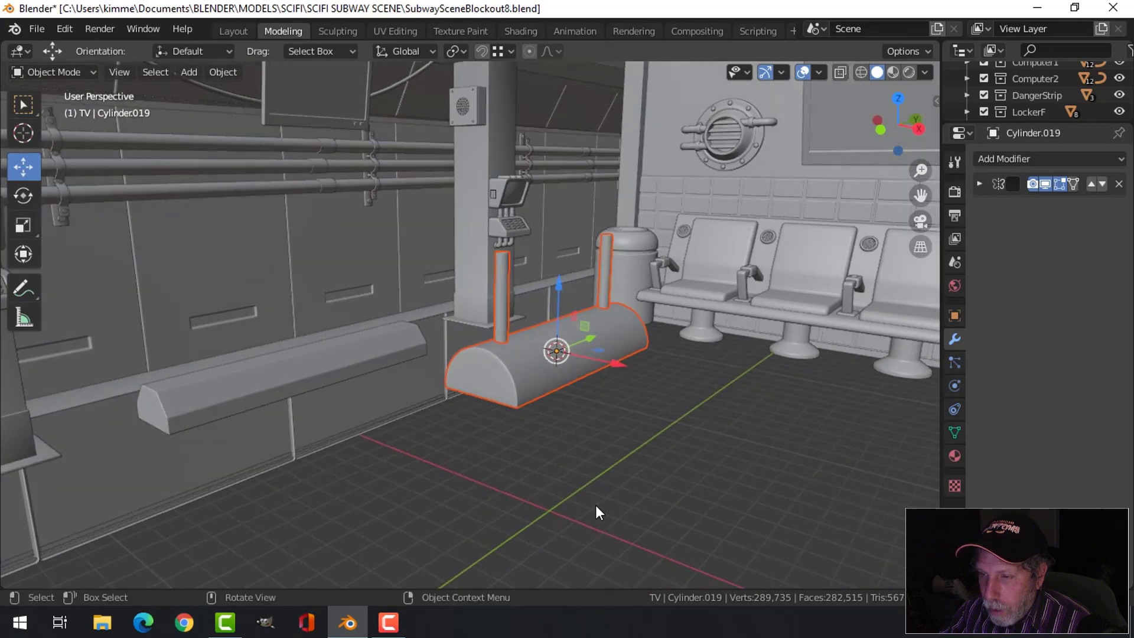
pyautogui.scroll(-3, 533, 385)
pyautogui.rightClick(500, 353)
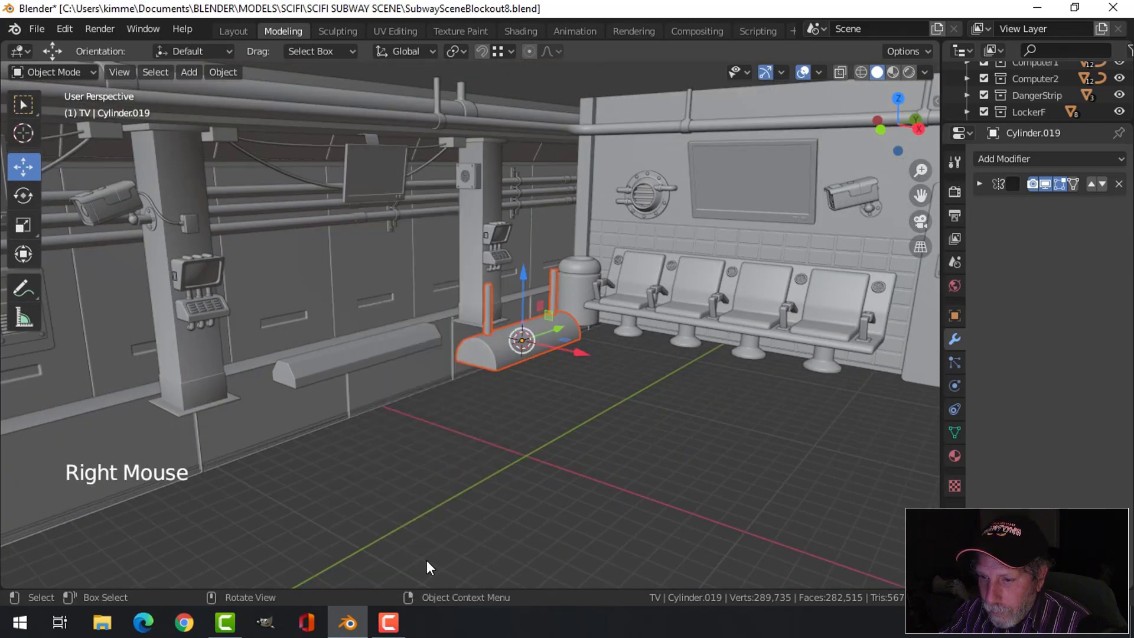
pyautogui.rightClick(489, 369)
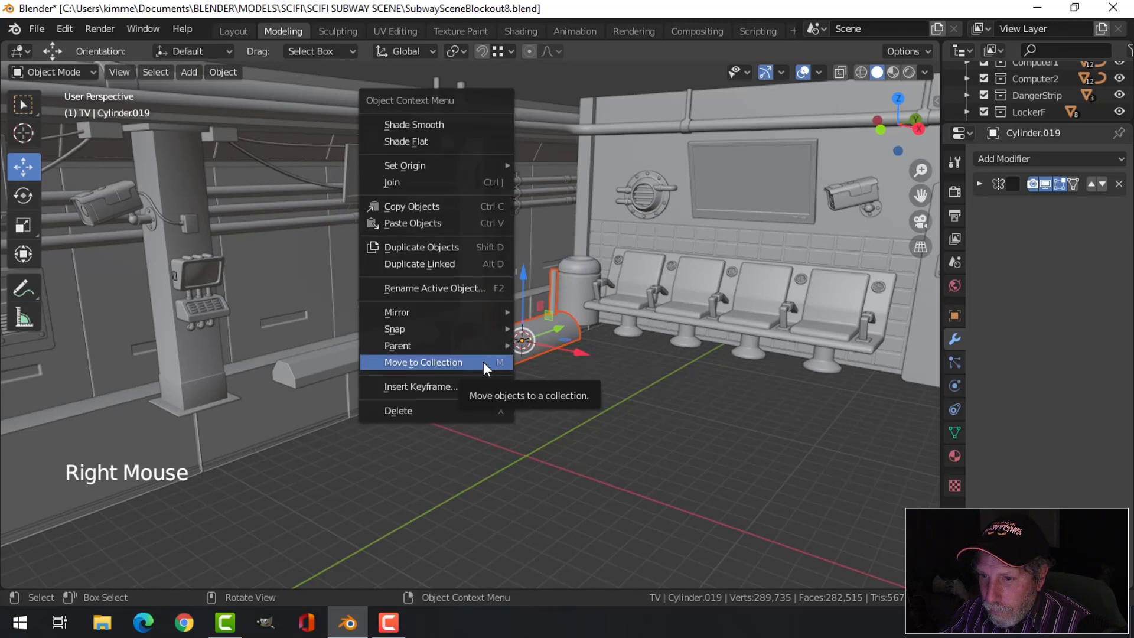
pyautogui.click(484, 362)
pyautogui.click(419, 584)
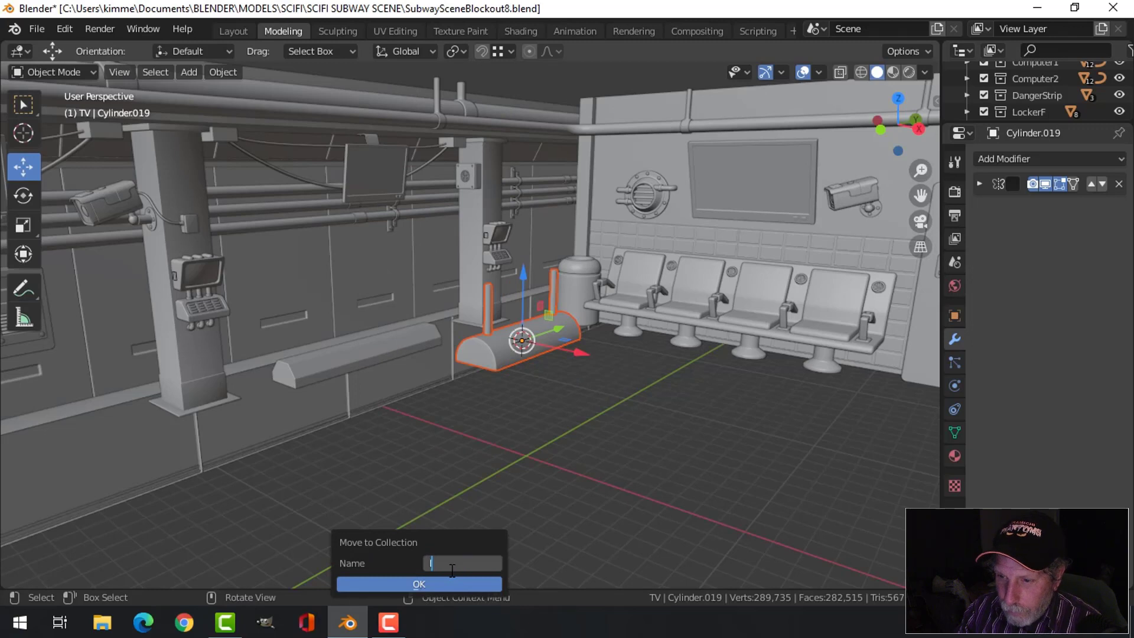
pyautogui.press('capslock')
pyautogui.press('shift')
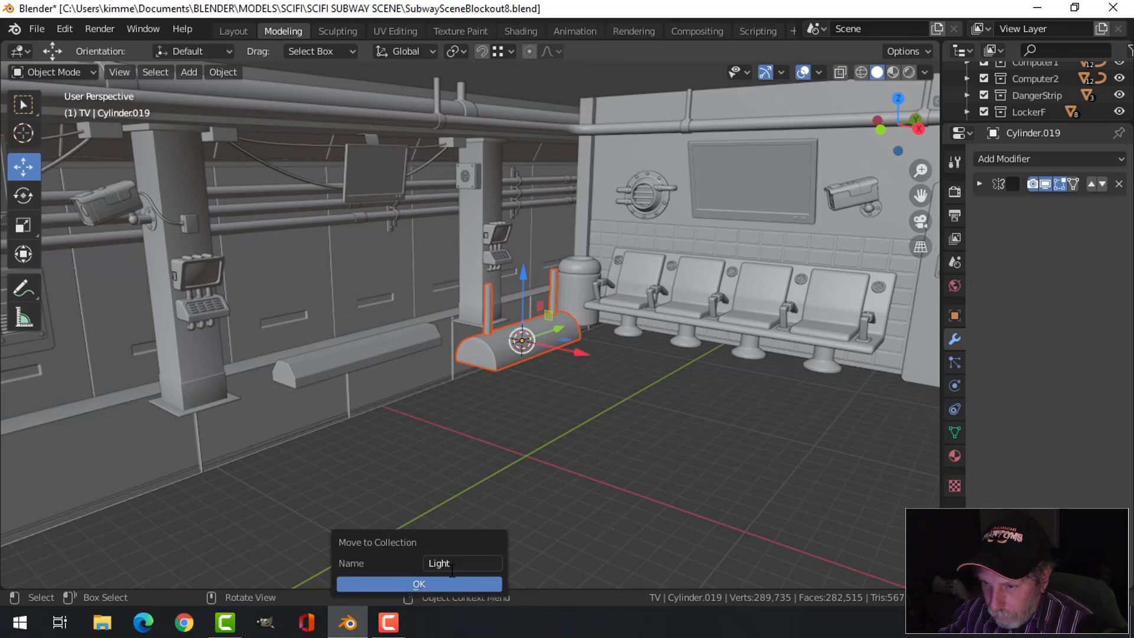
pyautogui.click(448, 582)
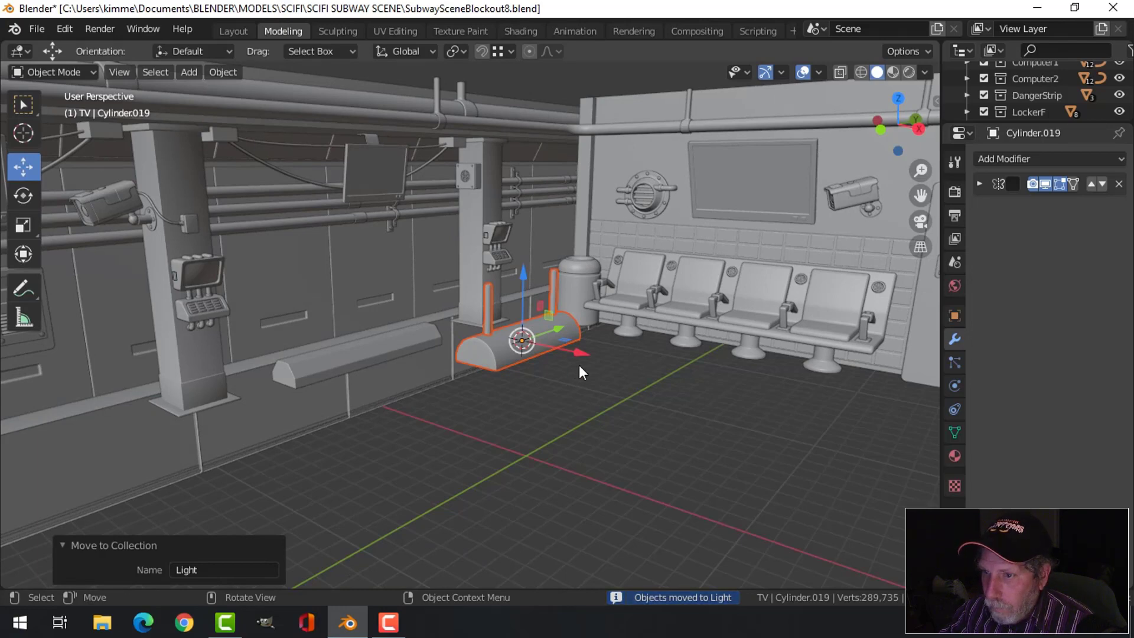
# Move the light fixture from the platform to hang high above the subway tracks, and unhide the floor.
pyautogui.scroll(-4, 579, 365)
pyautogui.moveTo(552, 342); pyautogui.dragTo(313, 313)
pyautogui.moveTo(313, 313); pyautogui.dragTo(370, 324, button='middle')
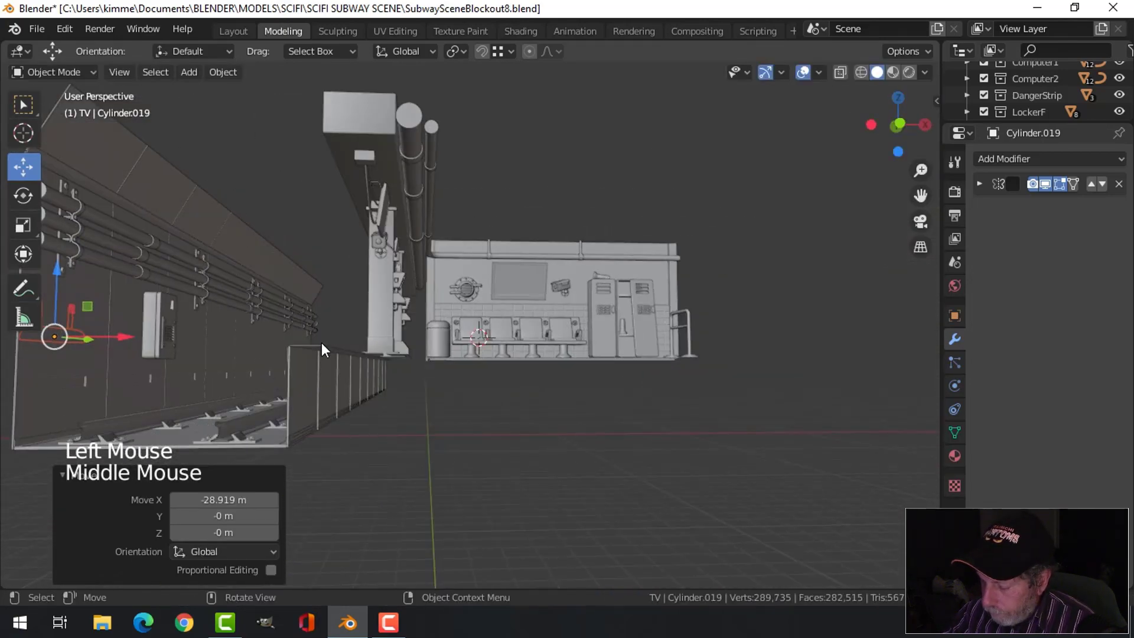
pyautogui.press('KP_1')
pyautogui.press('g')
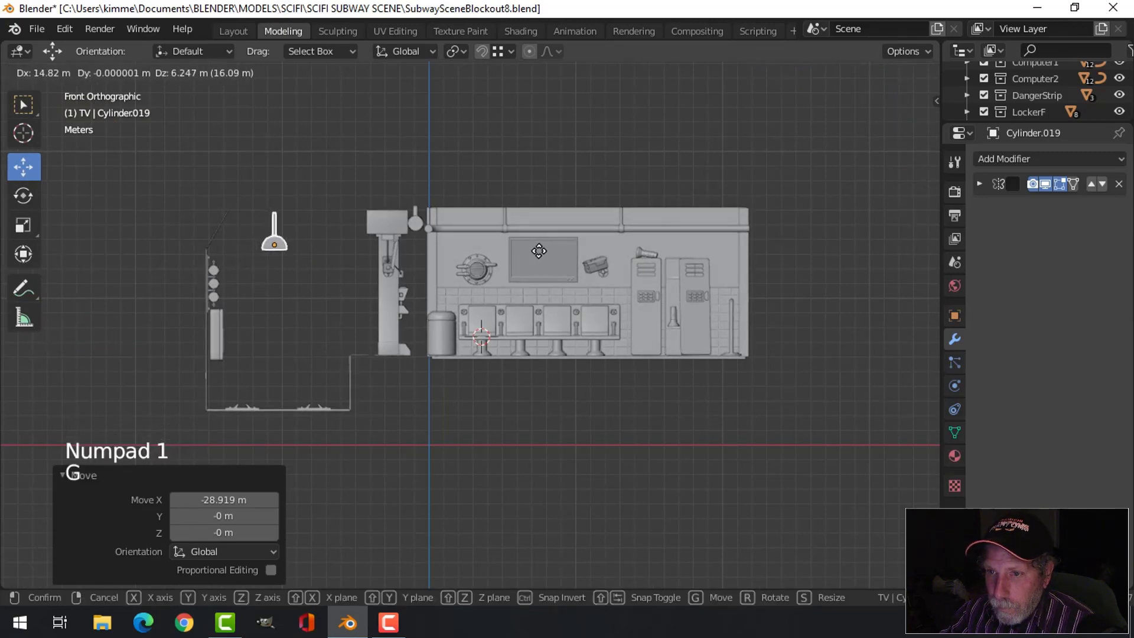
pyautogui.click(539, 251)
pyautogui.moveTo(428, 276); pyautogui.dragTo(402, 300, button='middle')
pyautogui.hotkey('alt', 'h')
pyautogui.hotkey('alt', 'a')
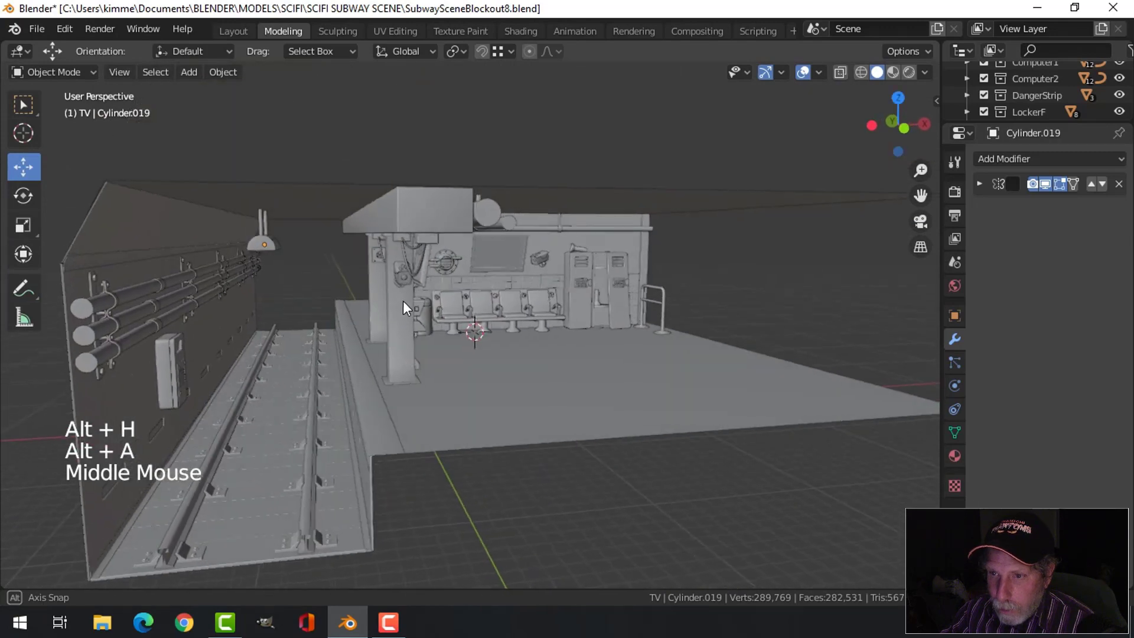
# Select all objects in the Light collection and move them about 18.9 m in the negative Y direction, to the tunnel's open end.
pyautogui.moveTo(1038, 123); pyautogui.dragTo(1041, 212)
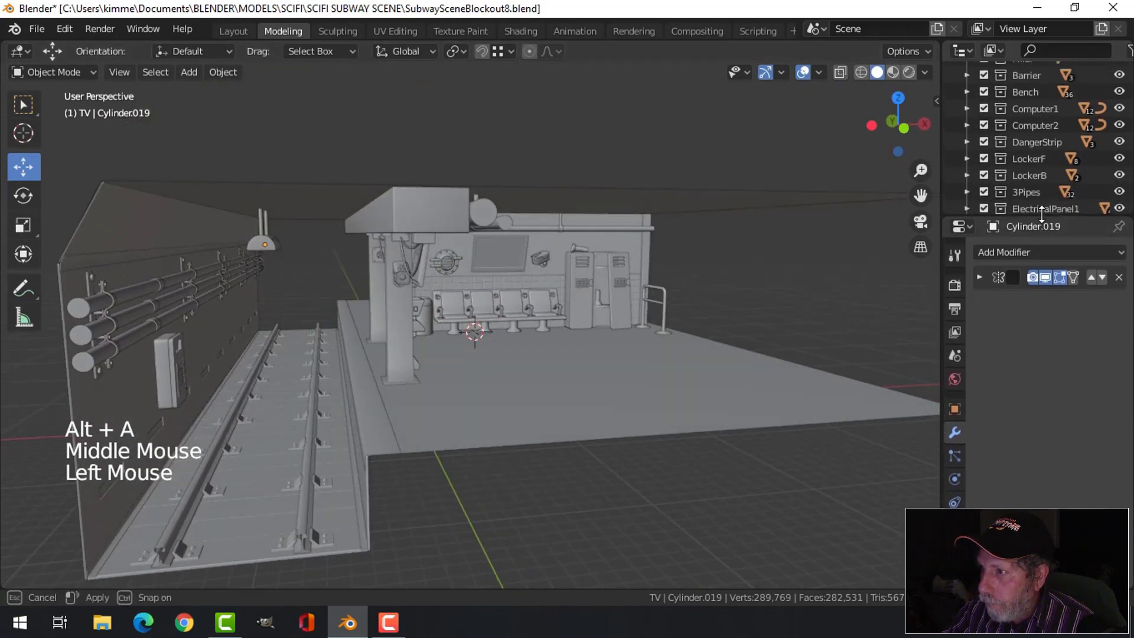
pyautogui.scroll(-8, 1029, 200)
pyautogui.scroll(2, 1032, 151)
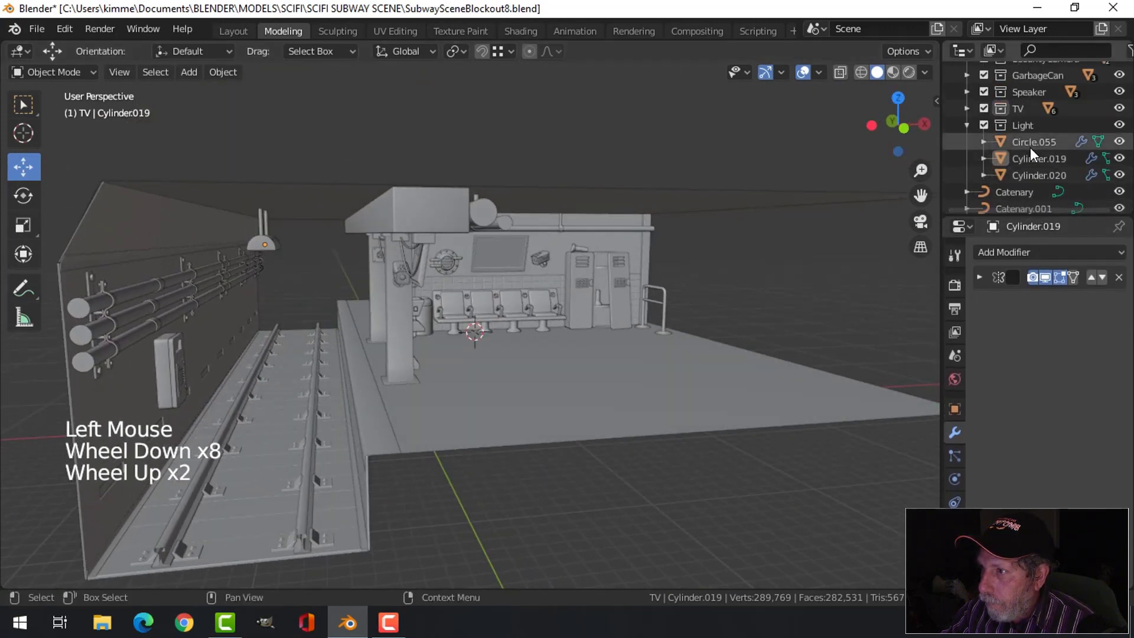
pyautogui.click(1025, 125)
pyautogui.rightClick(1024, 125)
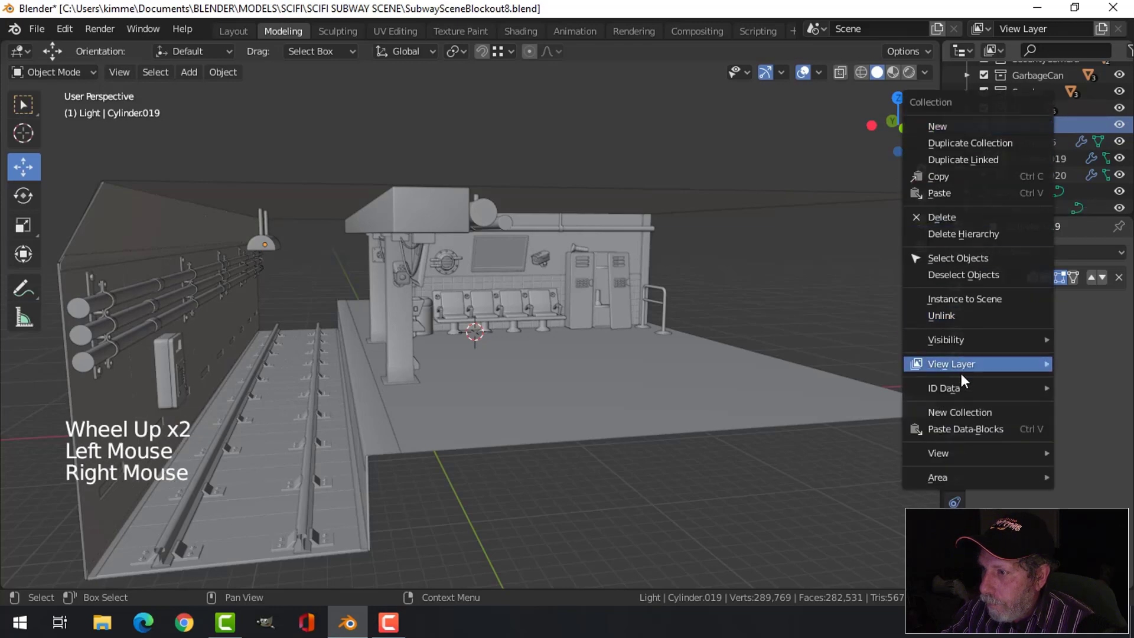
pyautogui.click(963, 258)
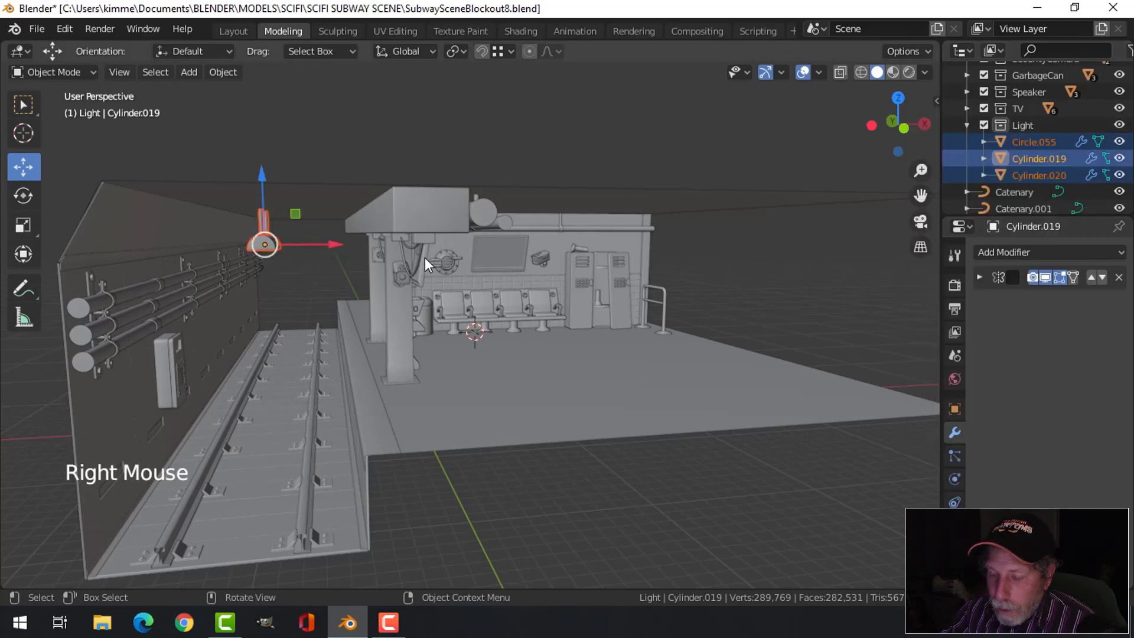
pyautogui.press('KP_1')
pyautogui.keyDown('shift'); pyautogui.moveTo(413, 264); pyautogui.dragTo(434, 343, button='middle'); pyautogui.keyUp('shift')
pyautogui.moveTo(388, 319)
pyautogui.mouseDown()
pyautogui.moveTo(402, 314)
pyautogui.moveTo(385, 321)
pyautogui.mouseUp()
pyautogui.moveTo(385, 321); pyautogui.dragTo(536, 319, button='middle')
pyautogui.moveTo(527, 322); pyautogui.dragTo(276, 346)
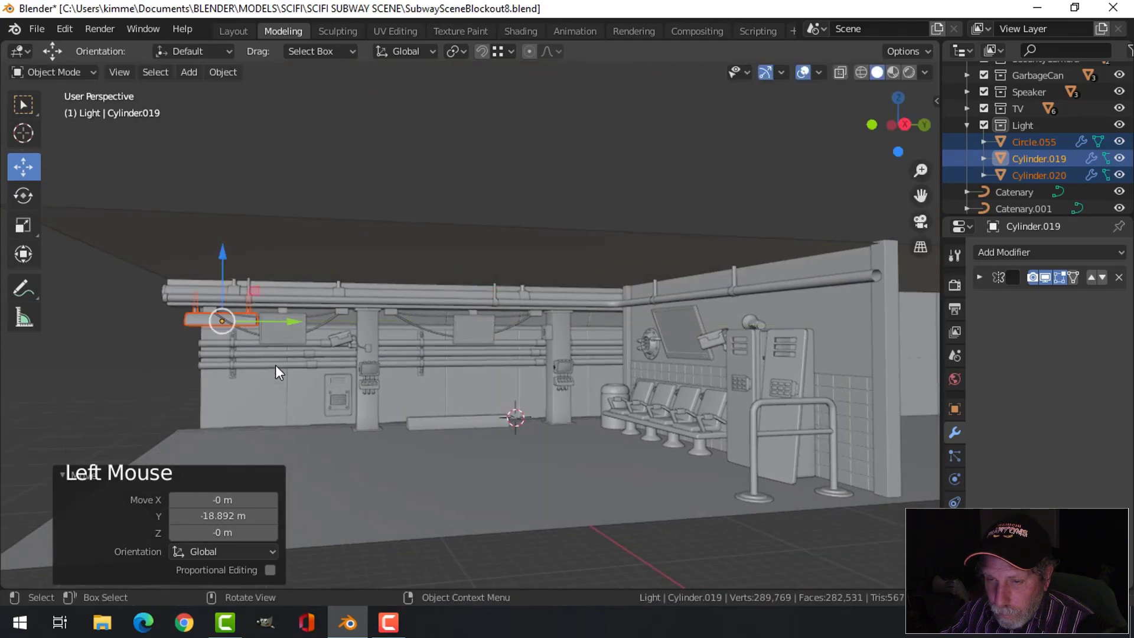
# Scale the light fixture down to about 0.85 and raise it about 0.93 m toward the tunnel ceiling.
pyautogui.moveTo(275, 365); pyautogui.dragTo(469, 336, button='middle')
pyautogui.scroll(2, 416, 346)
pyautogui.press('s')
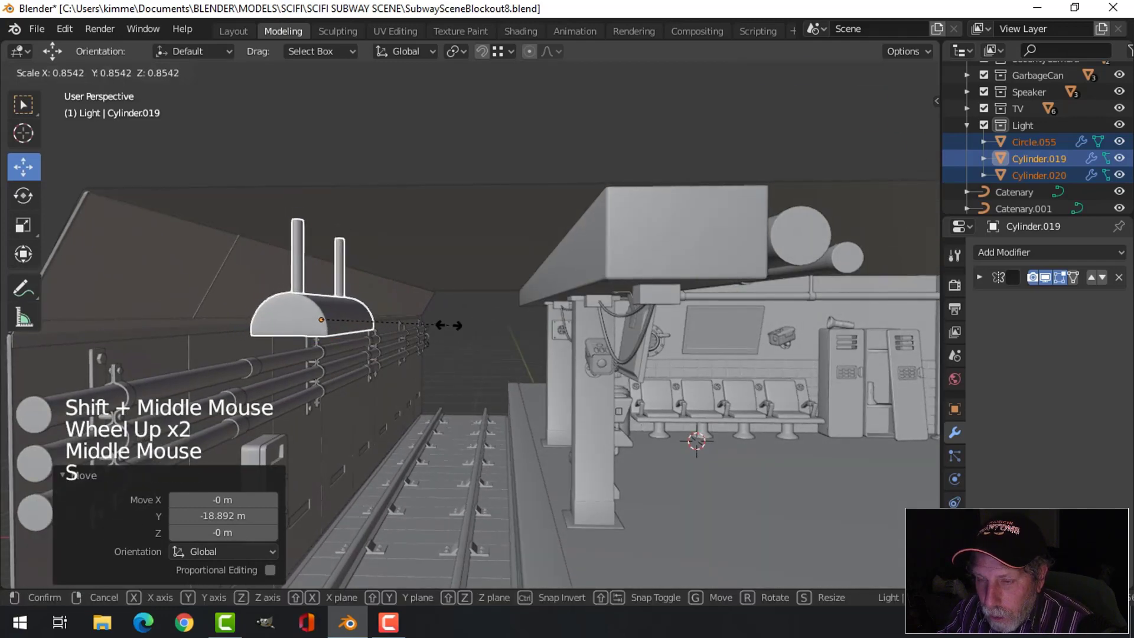
pyautogui.click(443, 324)
pyautogui.moveTo(319, 246); pyautogui.dragTo(320, 209)
pyautogui.moveTo(420, 239); pyautogui.dragTo(452, 276, button='middle')
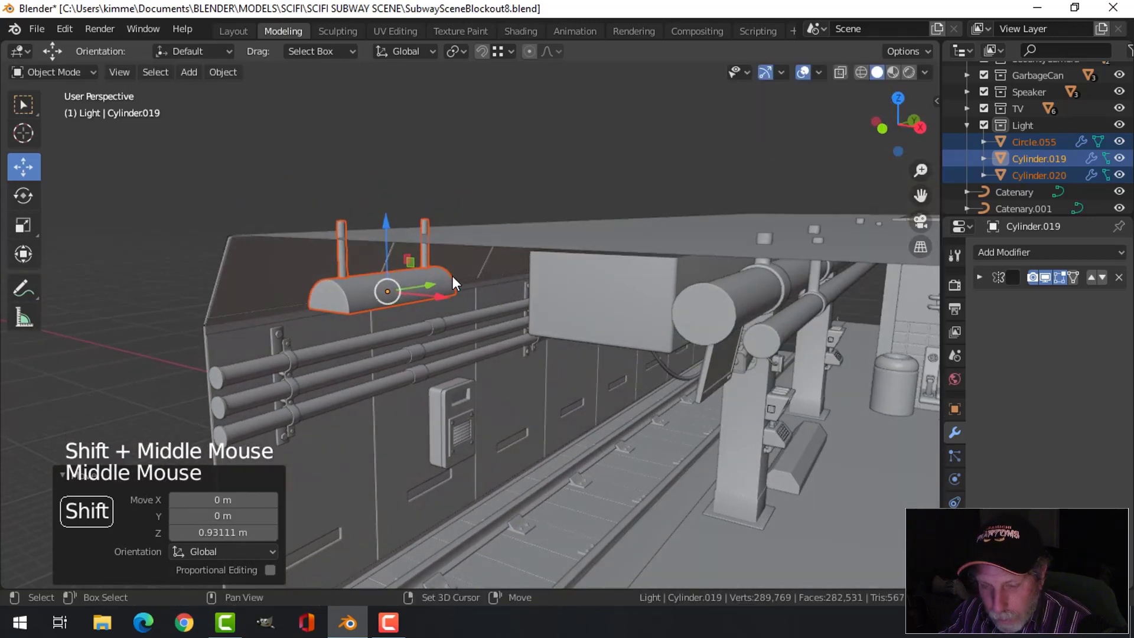
# Snap the 3D cursor to the light fixture, and add a 2 m plane there raised above the trough.
pyautogui.hotkey('shift', 's')
pyautogui.click(451, 375)
pyautogui.middleClick(453, 308)
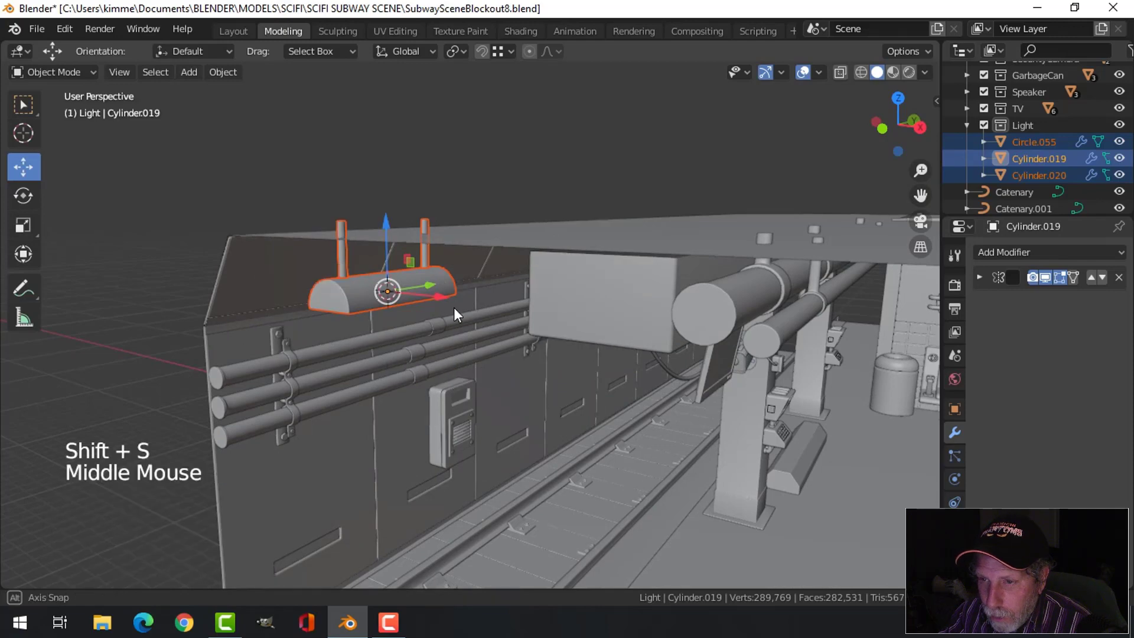
pyautogui.hotkey('shift', 'a')
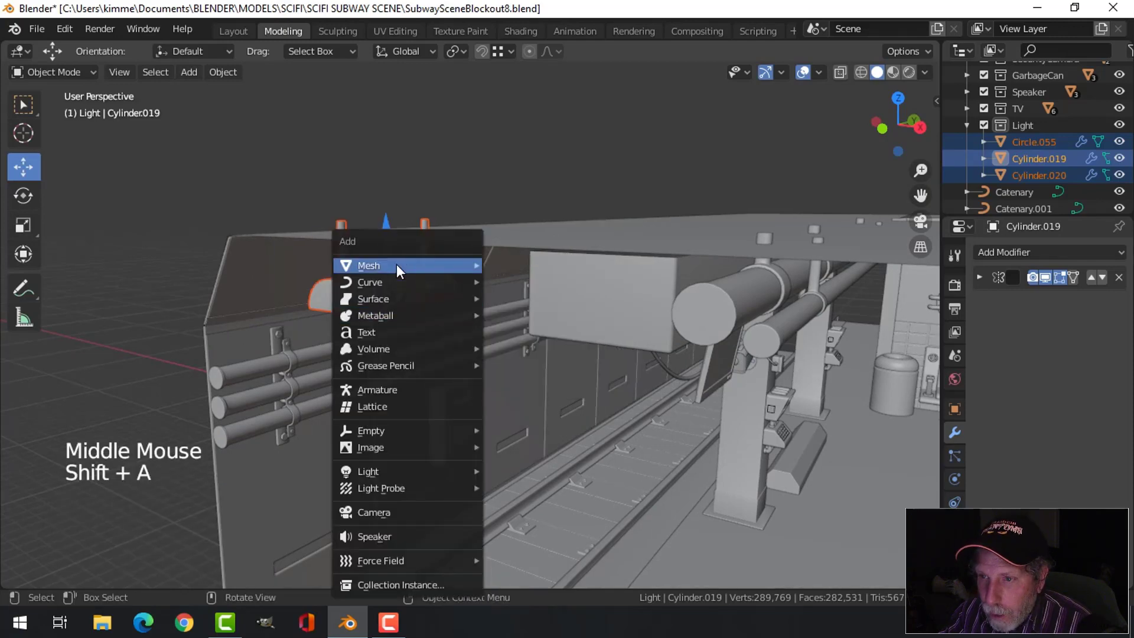
pyautogui.moveTo(395, 264)
pyautogui.click(516, 264)
pyautogui.moveTo(476, 297); pyautogui.dragTo(417, 282, button='middle')
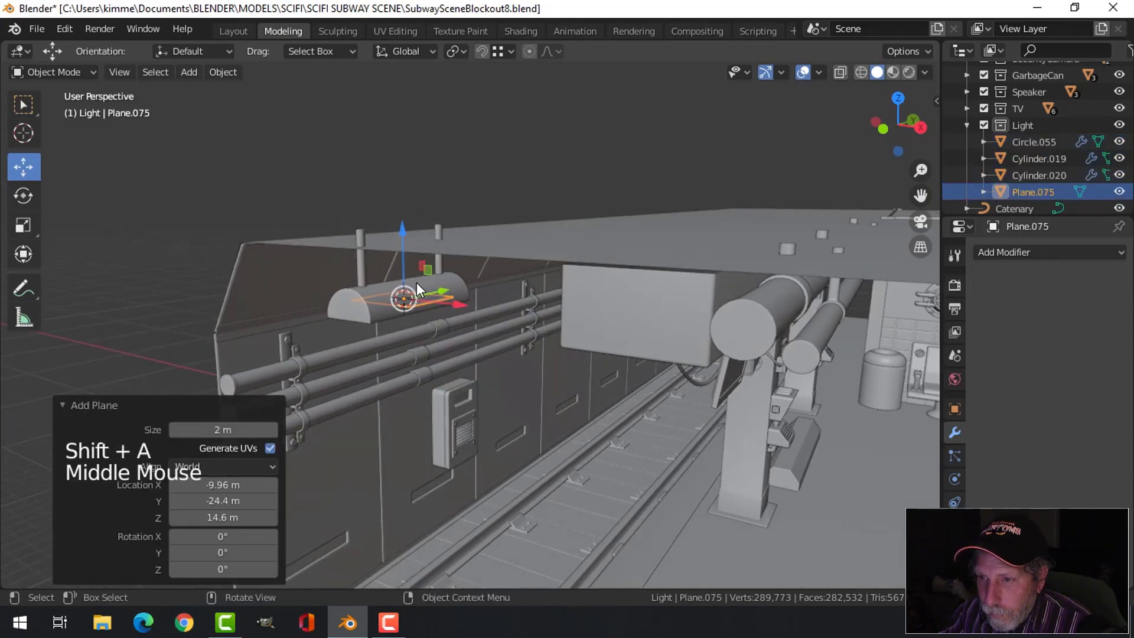
pyautogui.moveTo(405, 235); pyautogui.dragTo(405, 198)
# Scale the plane's mesh to about 0.265 along X and lengthen it along Y so that it extends past both hanging rods.
pyautogui.press('Tab')
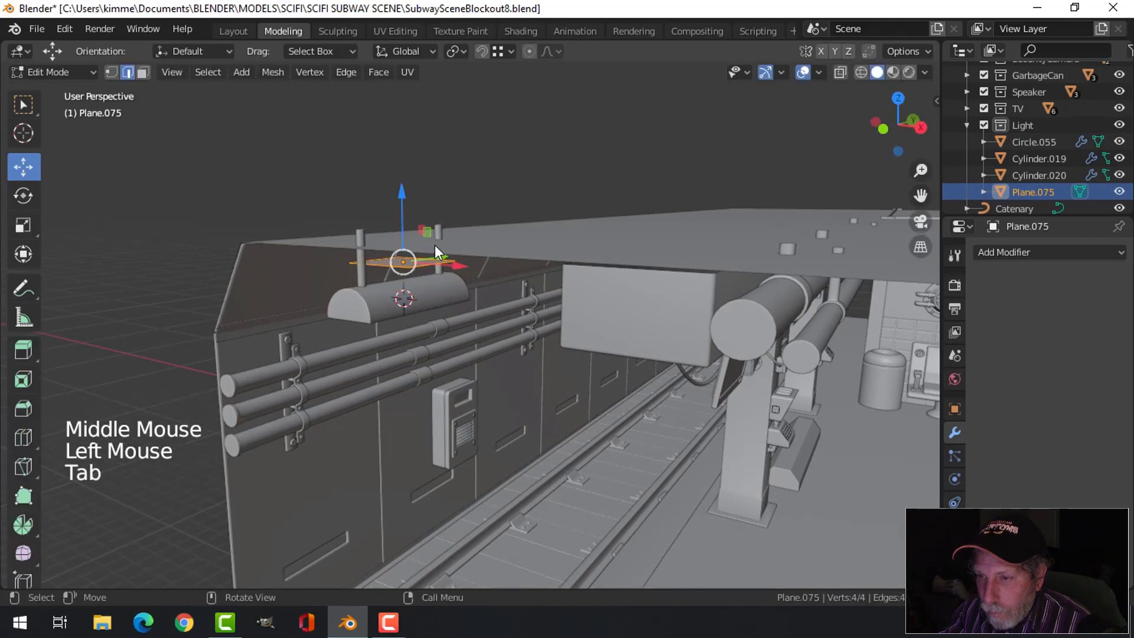
pyautogui.press('KP_7')
pyautogui.press('z')
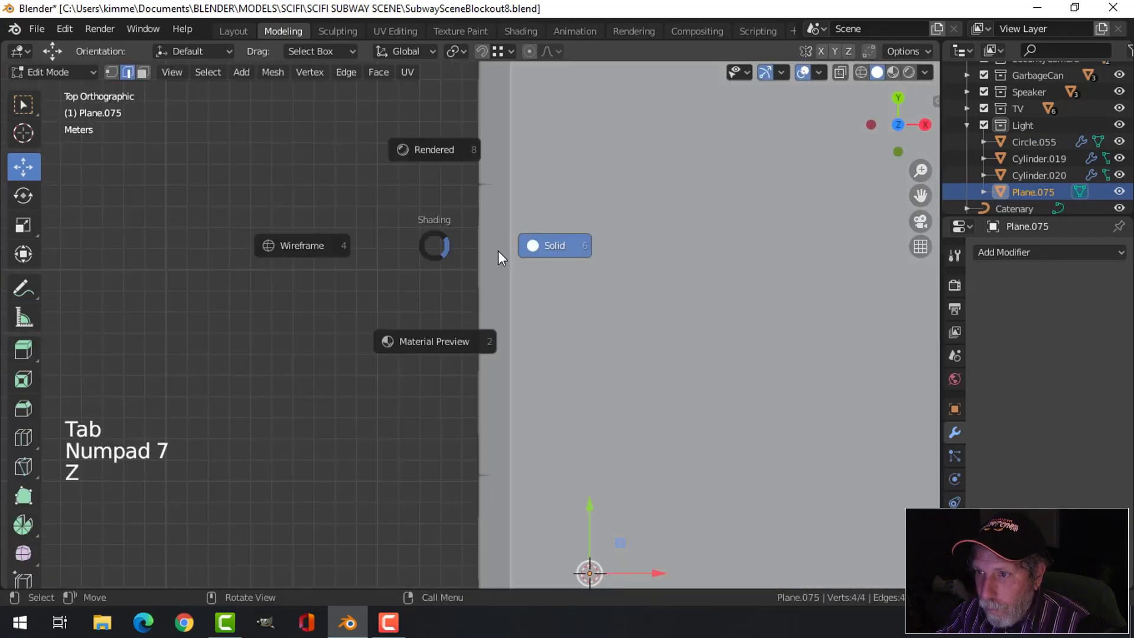
pyautogui.click(328, 248)
pyautogui.scroll(-2, 524, 319)
pyautogui.moveTo(524, 319)
pyautogui.keyDown('shift'); pyautogui.mouseDown(button='middle')
pyautogui.moveTo(534, 293)
pyautogui.moveTo(570, 313)
pyautogui.mouseUp(button='middle'); pyautogui.keyUp('shift')
pyautogui.scroll(5, 570, 313)
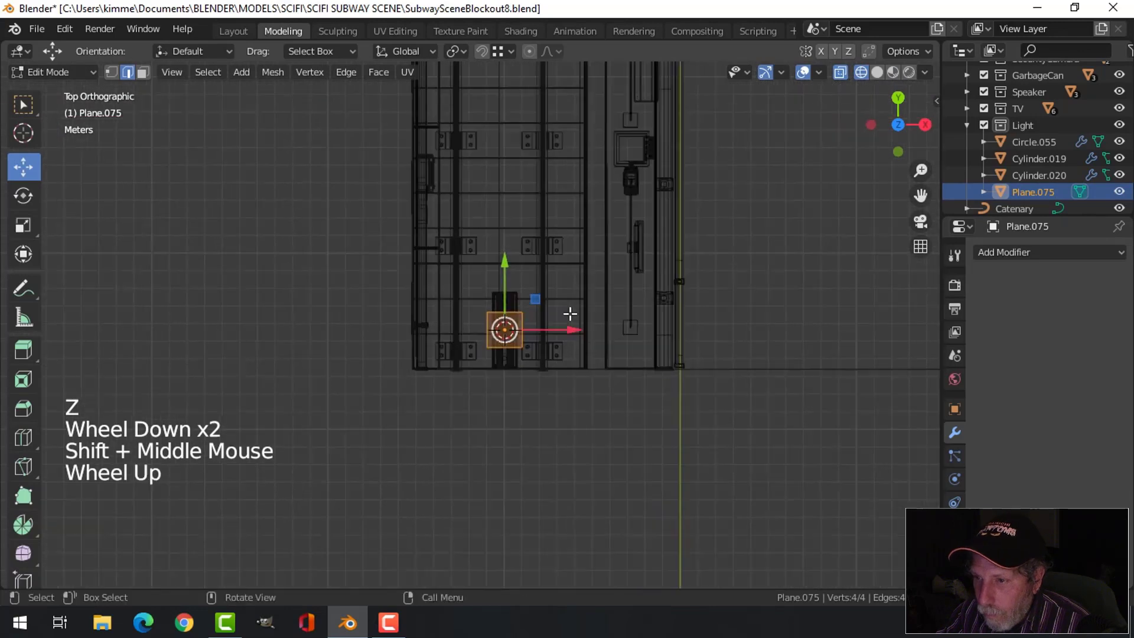
pyautogui.scroll(3, 585, 322)
pyautogui.keyDown('shift'); pyautogui.moveTo(656, 319); pyautogui.dragTo(562, 299, button='middle'); pyautogui.keyUp('shift')
pyautogui.scroll(2, 574, 291)
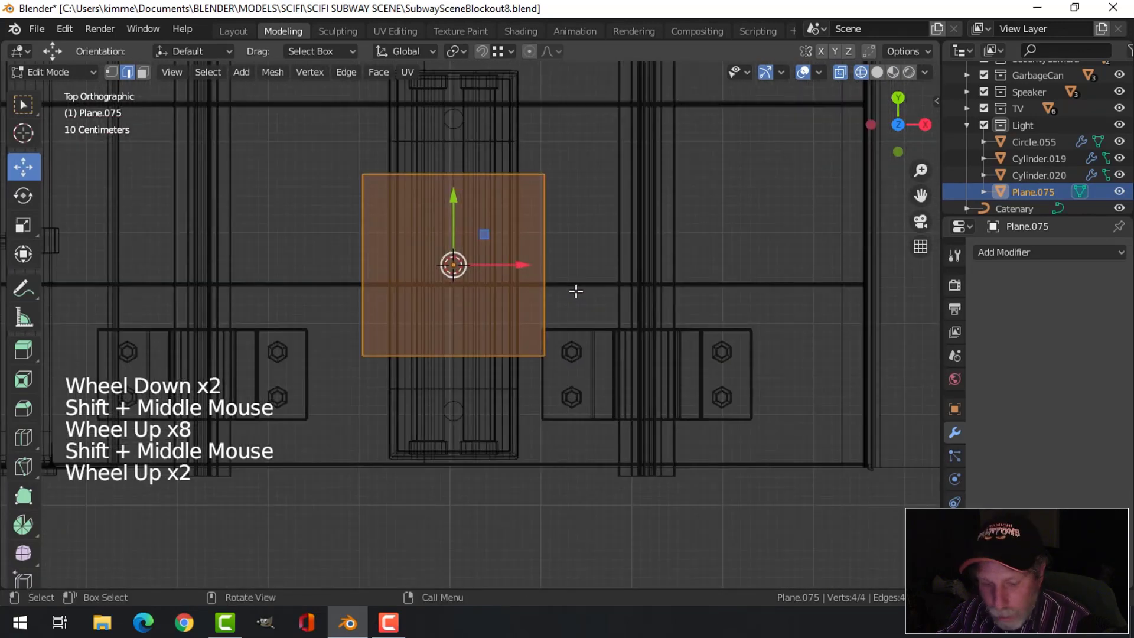
pyautogui.press('s')
pyautogui.press('x')
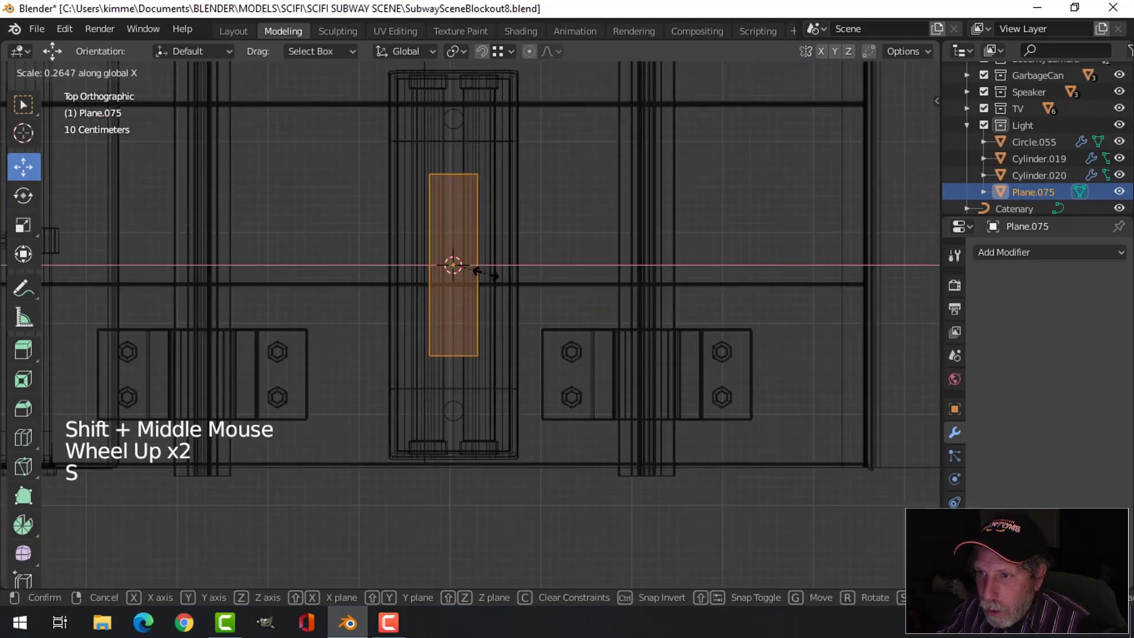
pyautogui.click(485, 273)
pyautogui.press('s')
pyautogui.press('y')
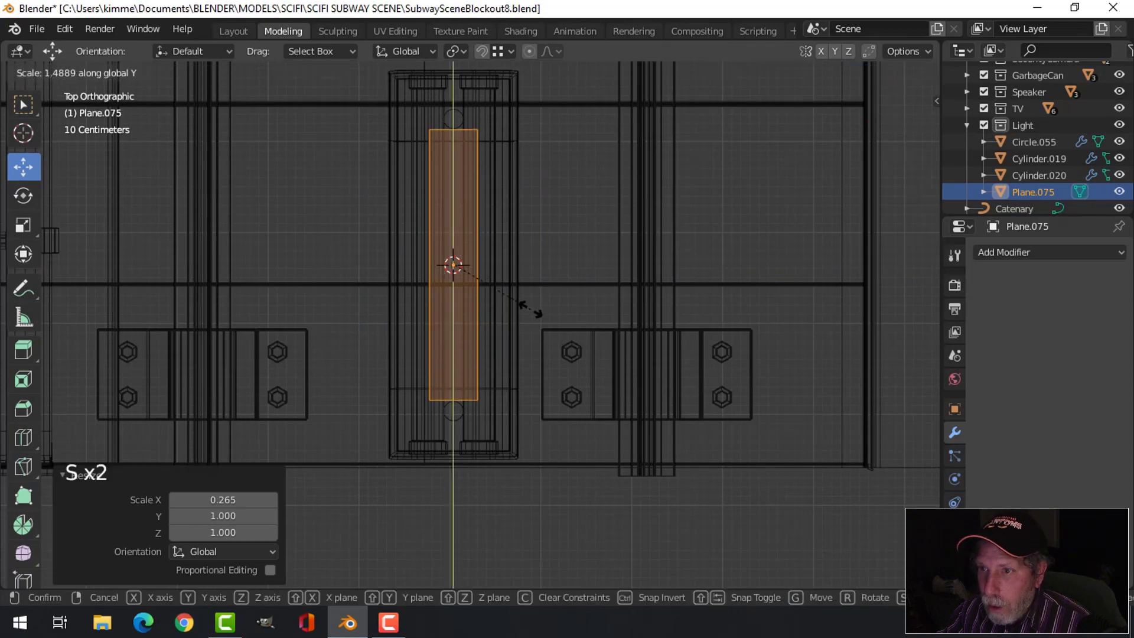
pyautogui.click(543, 340)
# Raise the narrow plate's face about 0.14 m along Z, closer to the ceiling.
pyautogui.moveTo(544, 340); pyautogui.dragTo(522, 316, button='middle')
pyautogui.scroll(-3, 478, 240)
pyautogui.press('KP_Decimal')
pyautogui.scroll(-3, 529, 308)
pyautogui.scroll(1, 523, 316)
pyautogui.moveTo(471, 263); pyautogui.dragTo(472, 243)
# Extrude the narrow plate about 0.10 m upward and delete its top face.
pyautogui.scroll(3, 506, 317)
pyautogui.keyDown('shift'); pyautogui.moveTo(506, 317); pyautogui.dragTo(654, 336, button='middle'); pyautogui.keyUp('shift')
pyautogui.press('e')
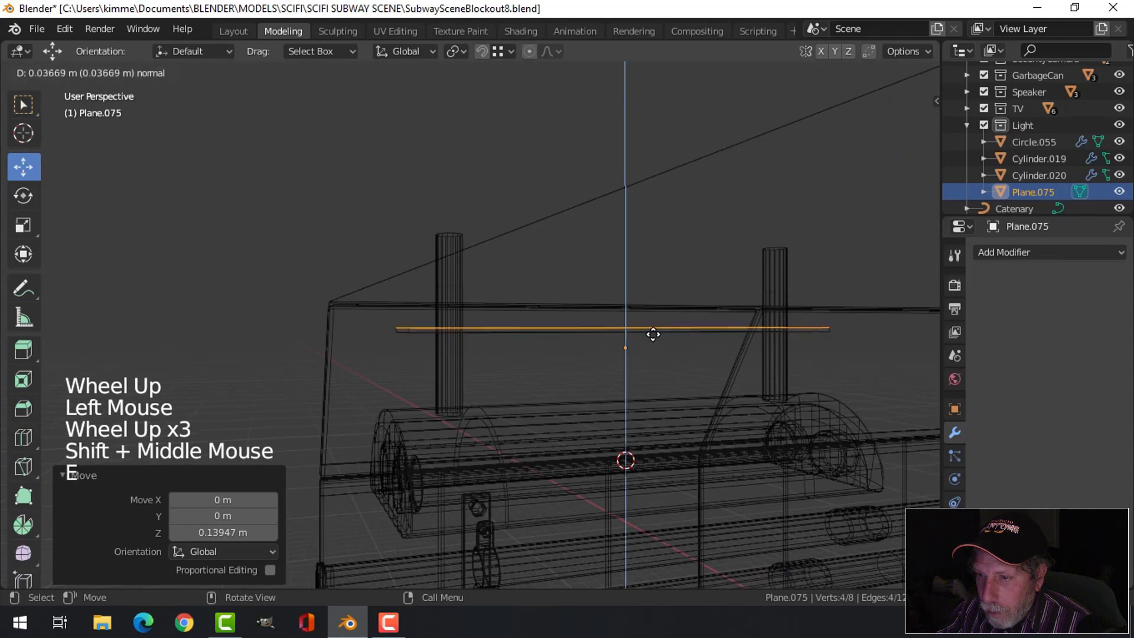
pyautogui.click(652, 328)
pyautogui.press('x')
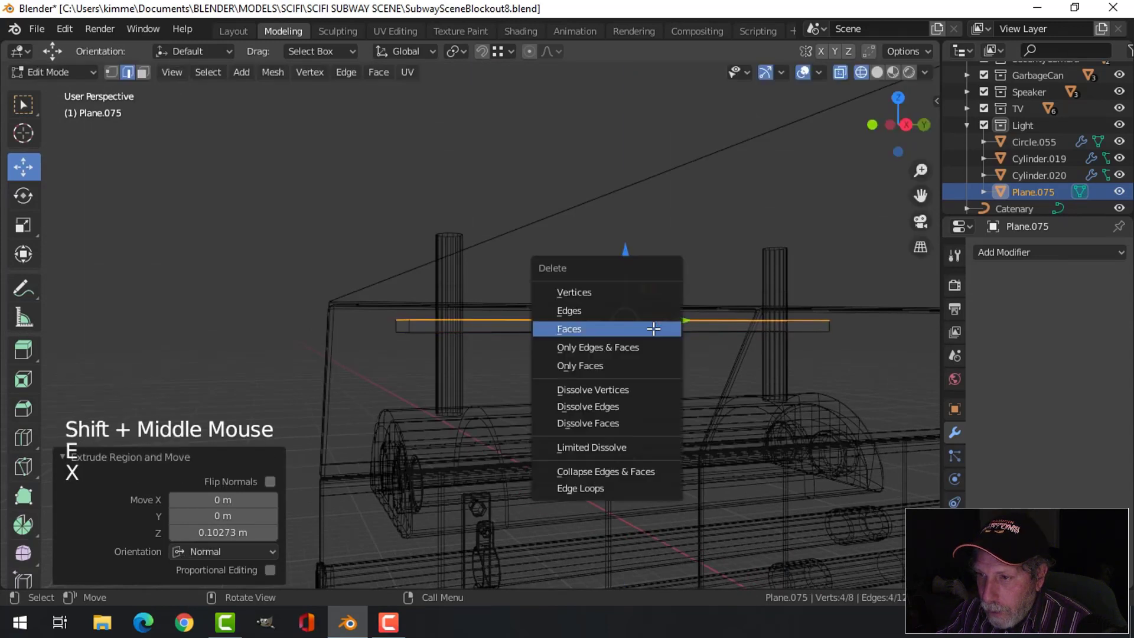
pyautogui.click(654, 329)
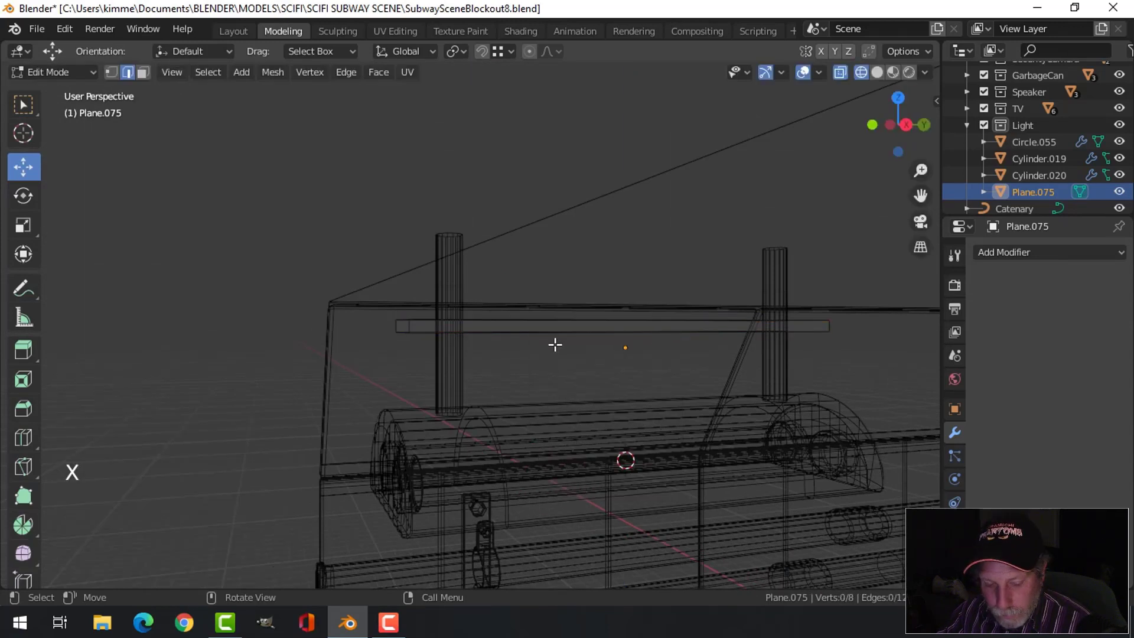
pyautogui.press('z')
pyautogui.moveTo(652, 367); pyautogui.dragTo(595, 357, button='middle')
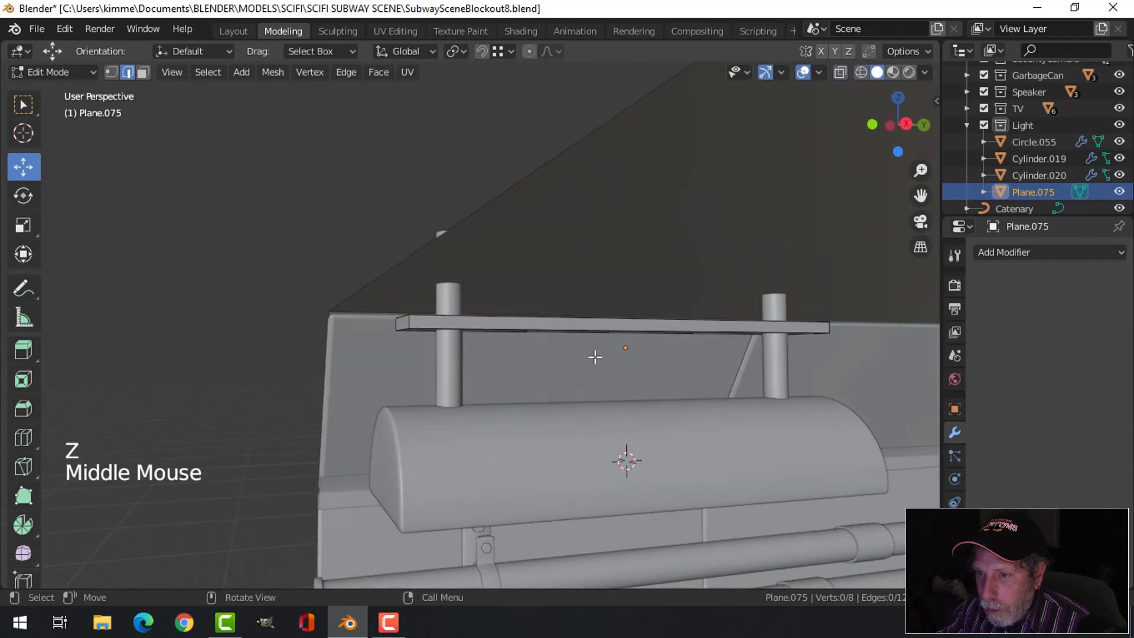
pyautogui.press('Tab')
# Add a Bevel modifier to the mounting plate with 2 segments and a 0.02 m offset.
pyautogui.moveTo(512, 351); pyautogui.dragTo(679, 329, button='middle')
pyautogui.click(1004, 254)
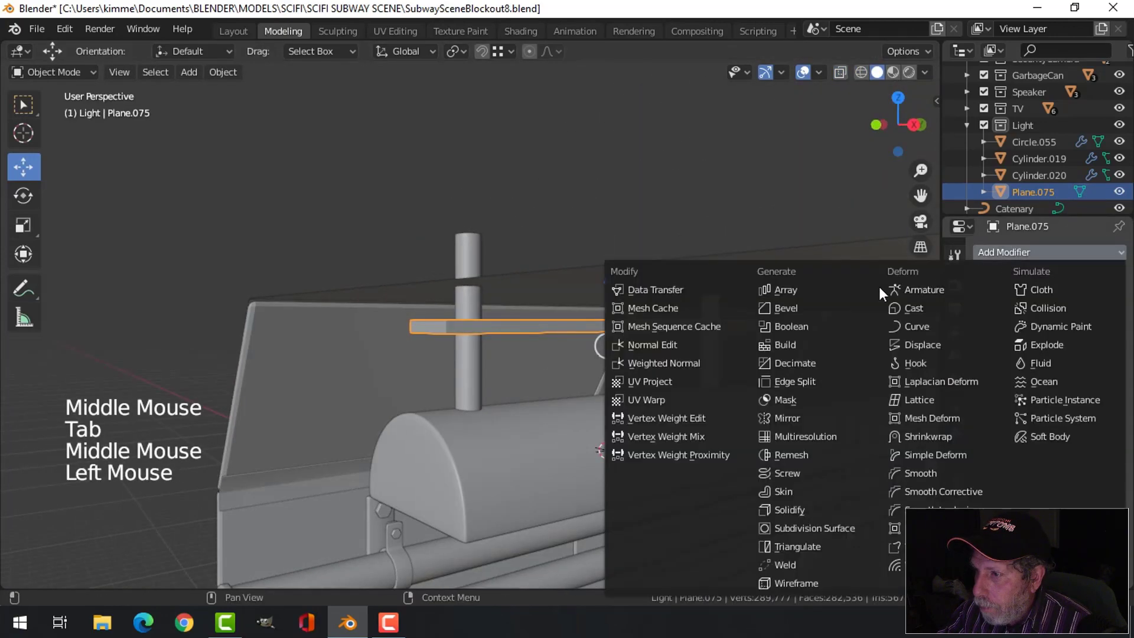
pyautogui.click(816, 311)
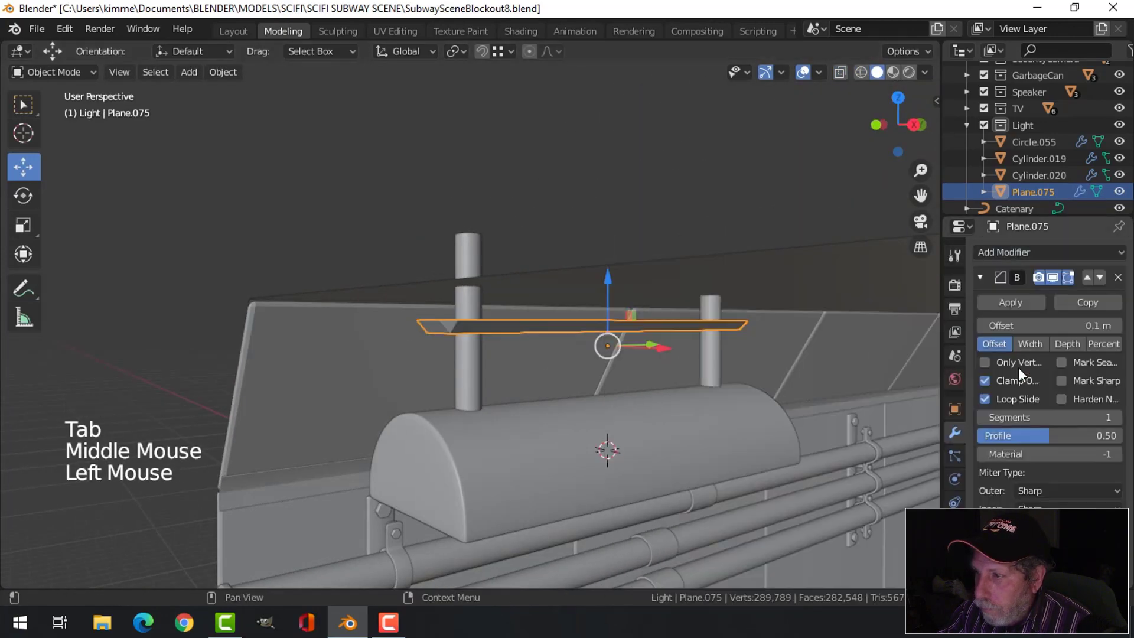
pyautogui.click(1114, 417)
pyautogui.click(1071, 326)
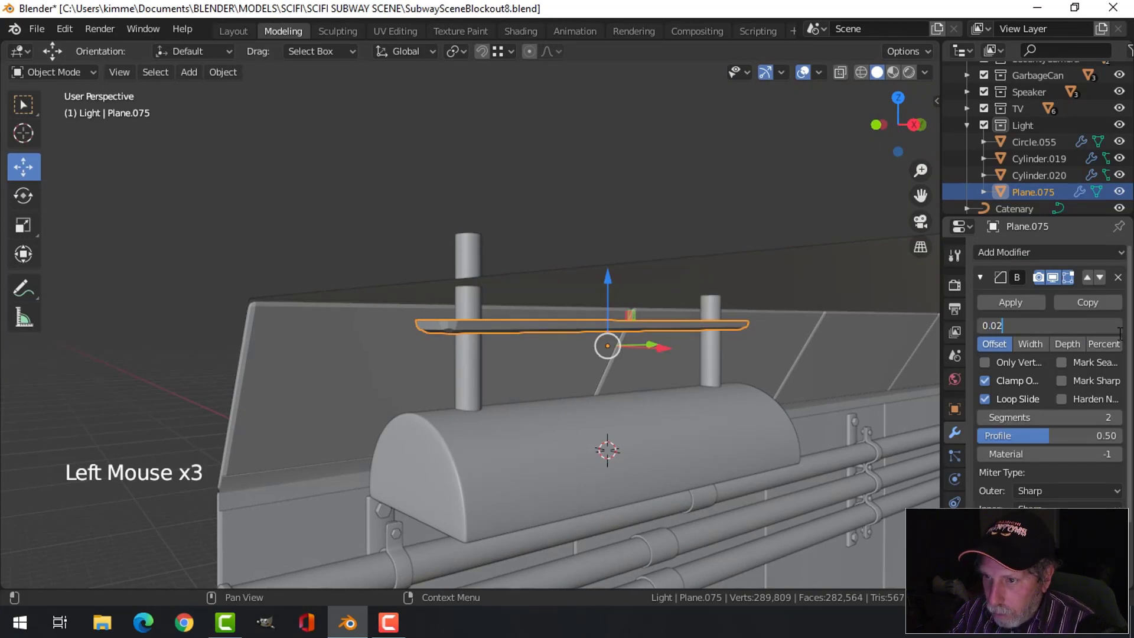
pyautogui.write('0.02')
pyautogui.press('Return')
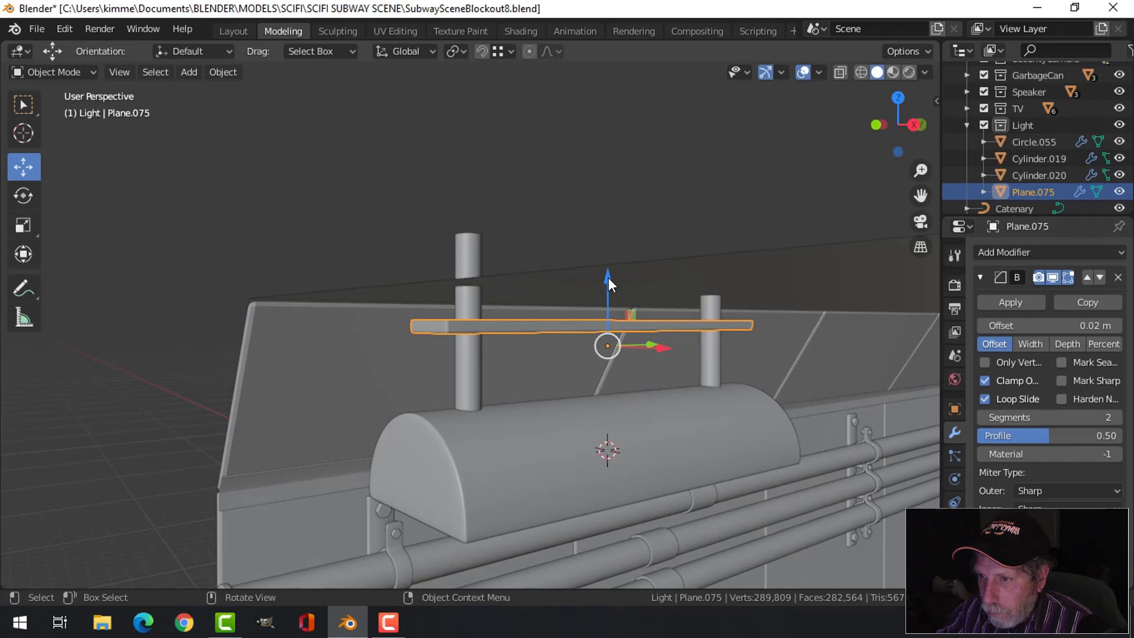
# Raise the mounting plate against the tunnel ceiling, and select the hanging rods that protrude through it.
pyautogui.moveTo(608, 278); pyautogui.dragTo(611, 243)
pyautogui.hotkey('alt', 'a')
pyautogui.moveTo(617, 324); pyautogui.dragTo(467, 289, button='middle')
pyautogui.click(468, 289)
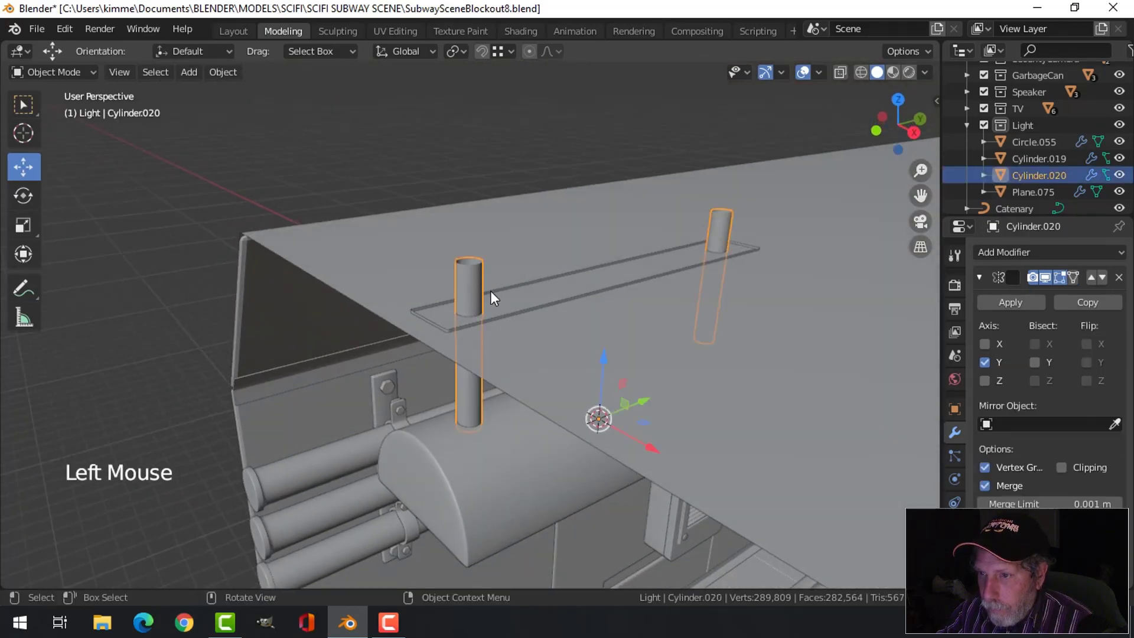
# Shorten the hanging rods by lowering their upper ends to the level of the mounting plate.
pyautogui.press('Tab')
pyautogui.moveTo(471, 196); pyautogui.dragTo(482, 247)
pyautogui.hotkey('alt', 'a')
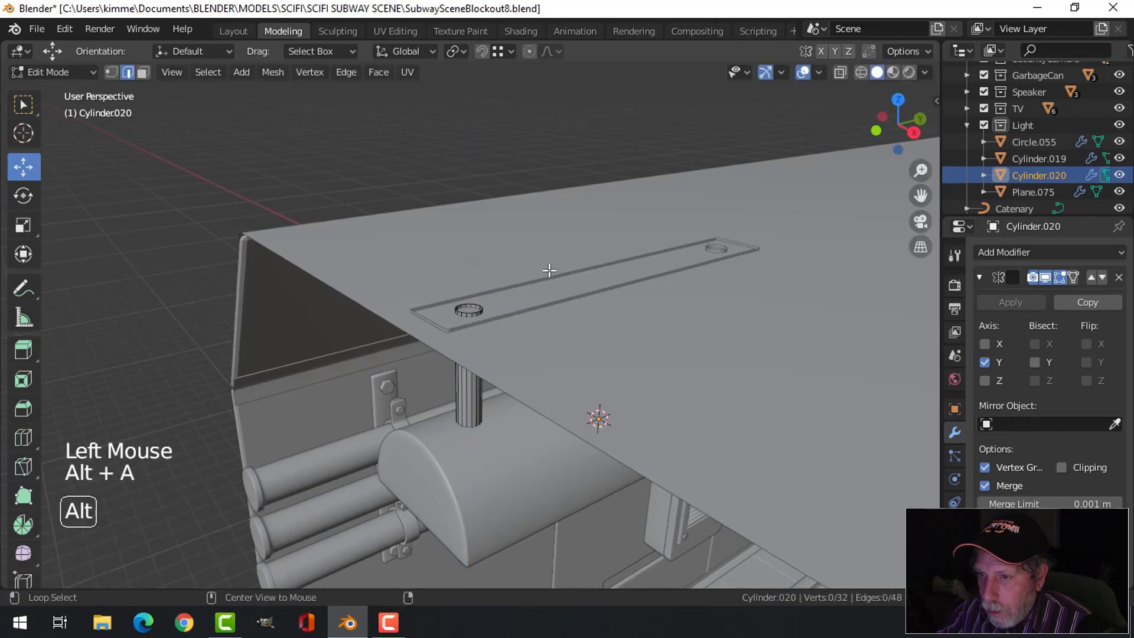
pyautogui.press('Tab')
pyautogui.hotkey('alt', 'a')
pyautogui.scroll(-4, 556, 293)
pyautogui.moveTo(556, 293)
pyautogui.mouseDown(button='middle')
pyautogui.moveTo(610, 270)
pyautogui.moveTo(557, 254)
pyautogui.moveTo(562, 311)
pyautogui.mouseUp(button='middle')
pyautogui.scroll(2, 562, 310)
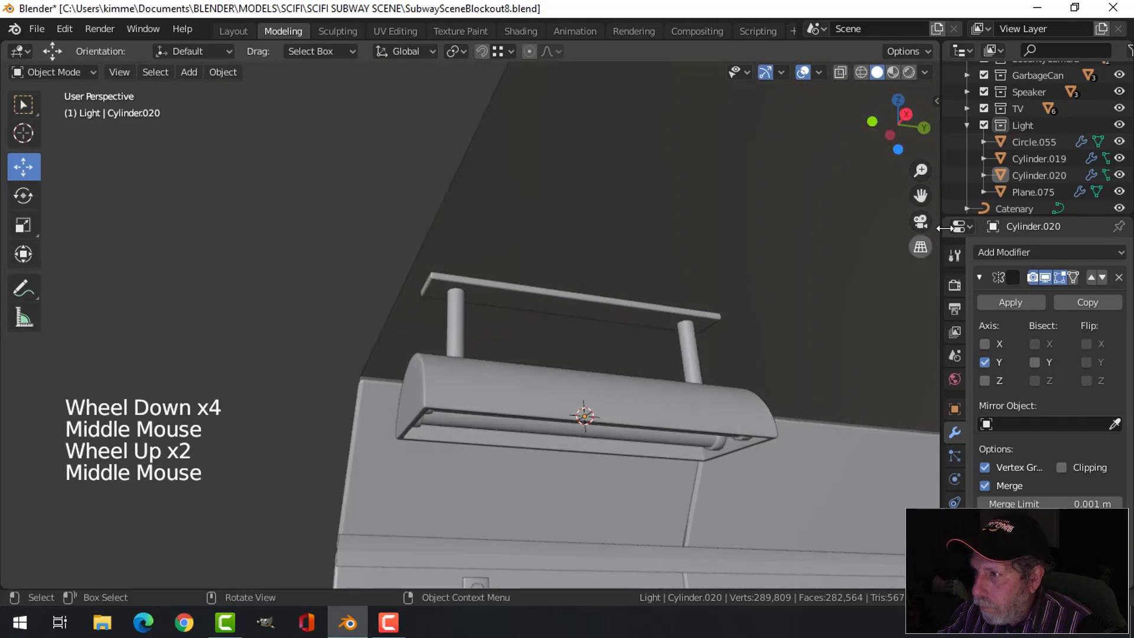
# Select all objects in the Light collection, shift the whole fixture slightly along negative Y, and clear the selection.
pyautogui.click(985, 124)
pyautogui.click(985, 124)
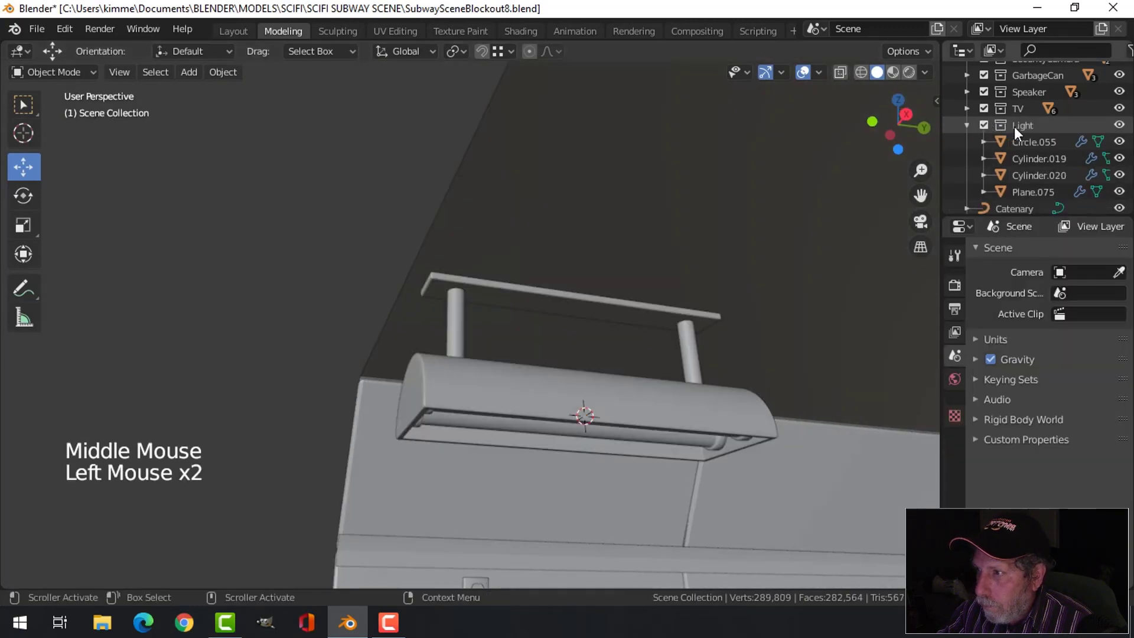
pyautogui.click(1015, 126)
pyautogui.rightClick(1015, 127)
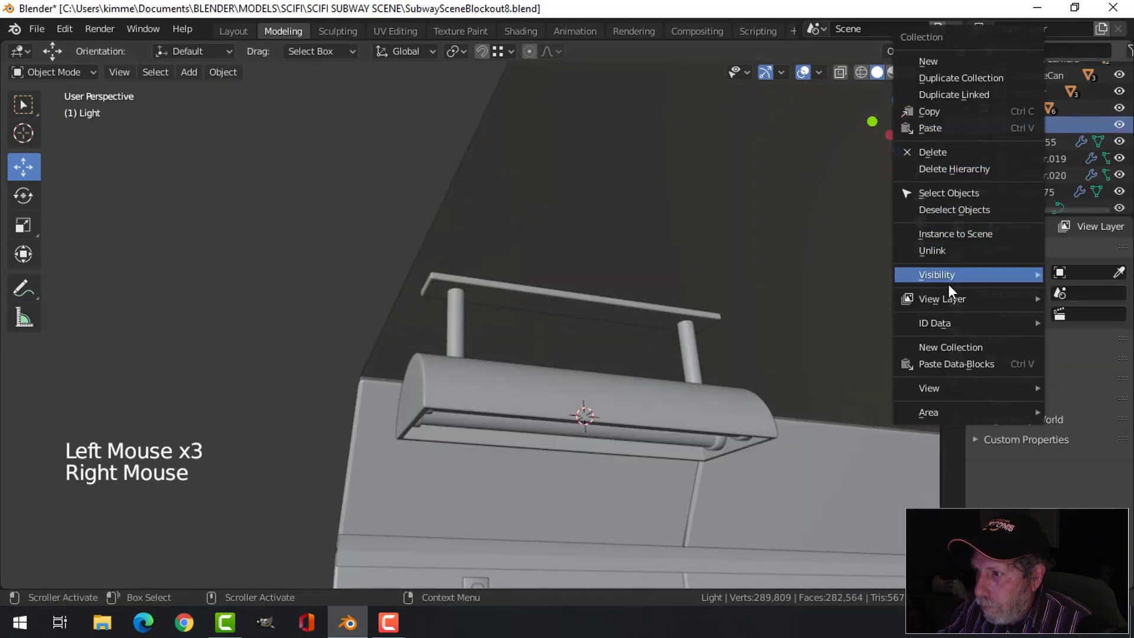
pyautogui.click(947, 193)
pyautogui.moveTo(702, 339); pyautogui.dragTo(658, 361, button='middle')
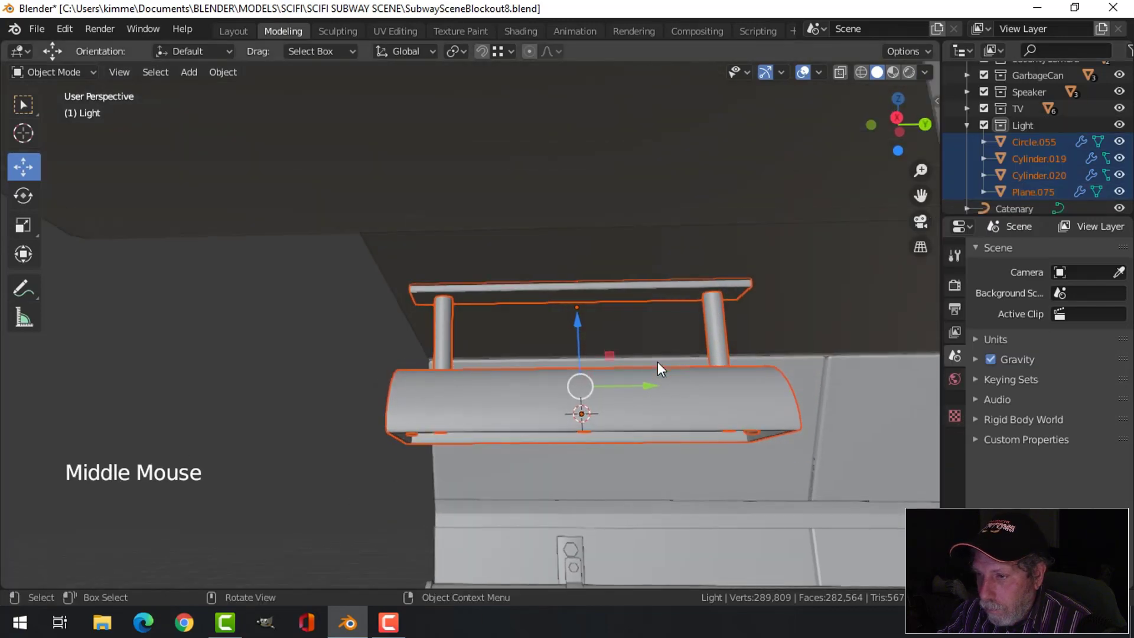
pyautogui.moveTo(651, 388); pyautogui.dragTo(632, 384)
pyautogui.hotkey('alt', 'a')
# Collapse the Light collection, toggle its visibility off and on, and examine the fixture's placement in the tunnel.
pyautogui.moveTo(632, 384); pyautogui.dragTo(546, 323, button='middle')
pyautogui.scroll(-2, 643, 329)
pyautogui.moveTo(643, 343); pyautogui.dragTo(664, 364, button='middle')
pyautogui.scroll(-1, 643, 334)
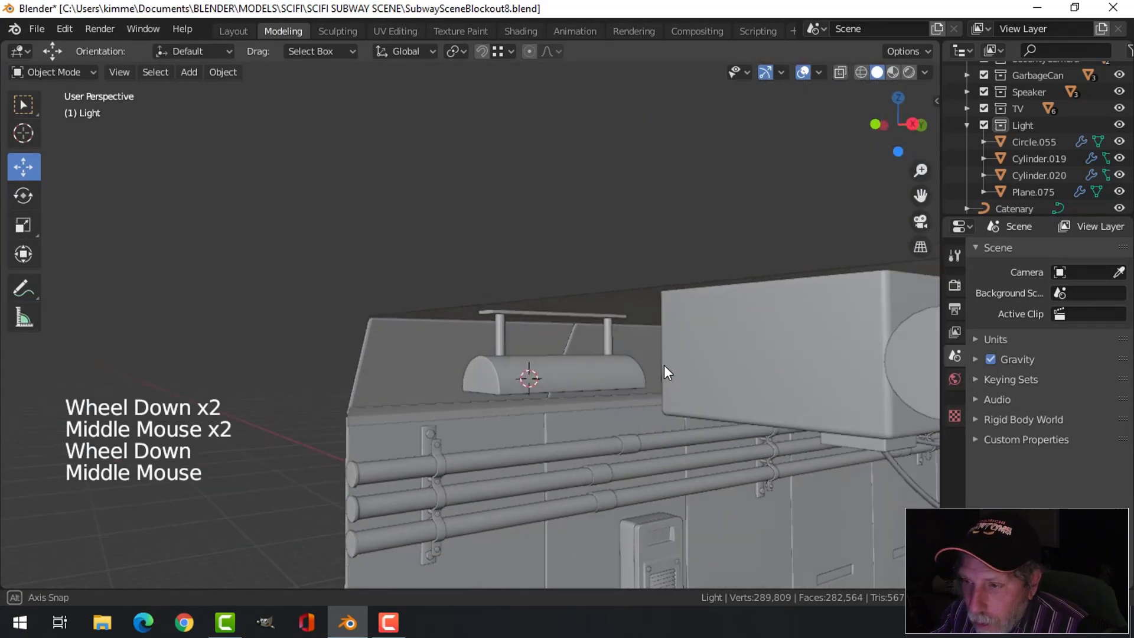
pyautogui.click(966, 125)
pyautogui.click(979, 124)
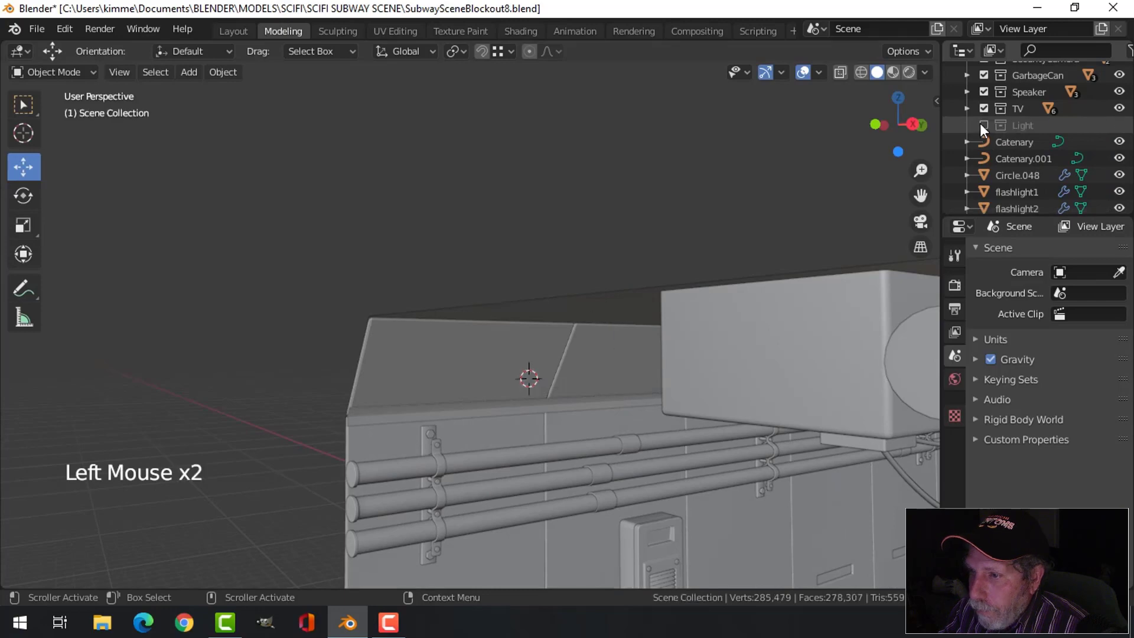
pyautogui.click(980, 124)
pyautogui.scroll(-2, 635, 345)
pyautogui.moveTo(636, 344); pyautogui.dragTo(477, 389, button='middle')
pyautogui.scroll(-1, 821, 372)
pyautogui.keyDown('shift'); pyautogui.moveTo(816, 372); pyautogui.dragTo(718, 370, button='middle'); pyautogui.keyUp('shift')
pyautogui.moveTo(643, 362); pyautogui.dragTo(671, 360, button='middle')
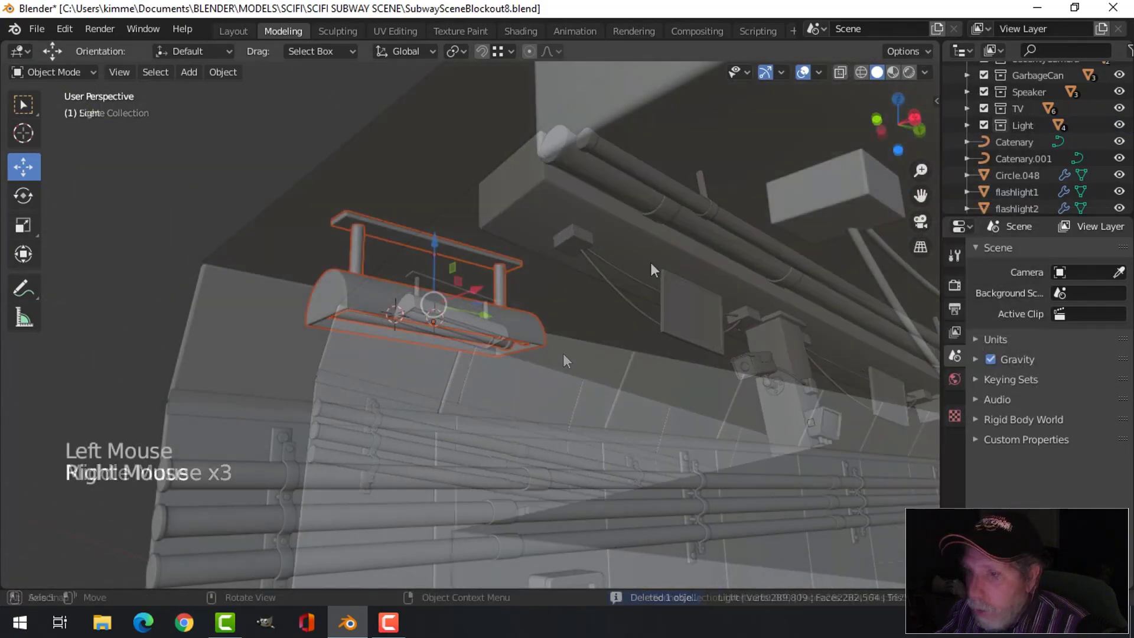
# Apply the object scale of the light fixture's parts and clear the selection.
pyautogui.moveTo(562, 353); pyautogui.dragTo(514, 331, button='middle')
pyautogui.hotkey('ctrl', 'a')
pyautogui.click(589, 282)
pyautogui.hotkey('alt', 'a')
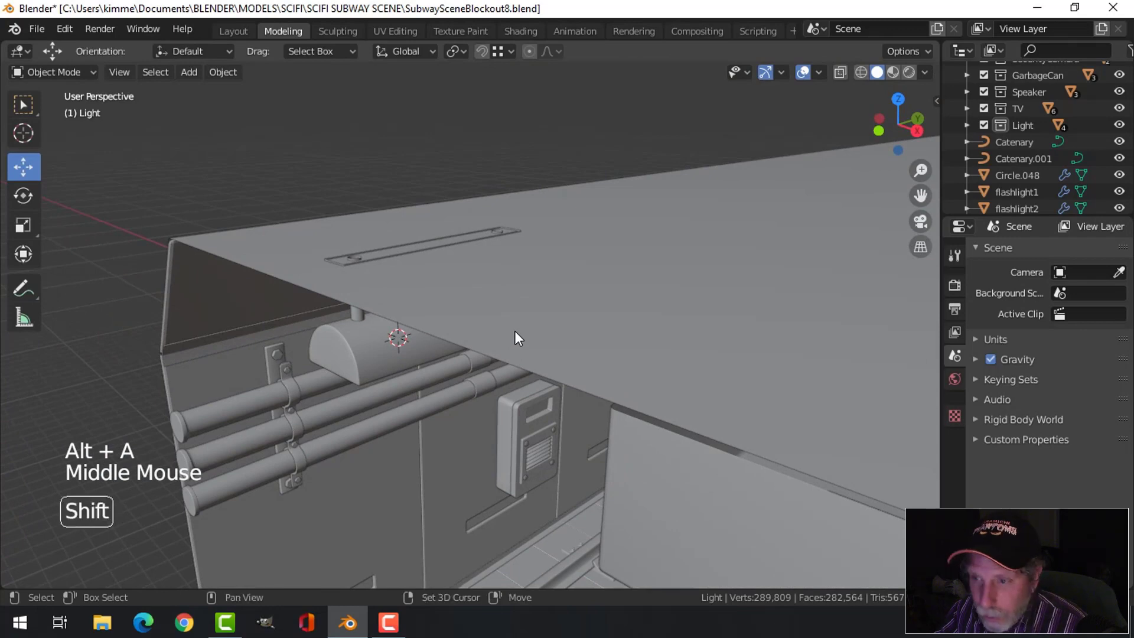
# Add a 2 m plane at the 3D cursor and raise it about 2 m along Z, above the tunnel ceiling.
pyautogui.hotkey('shift', 'a')
pyautogui.moveTo(476, 267)
pyautogui.click(575, 265)
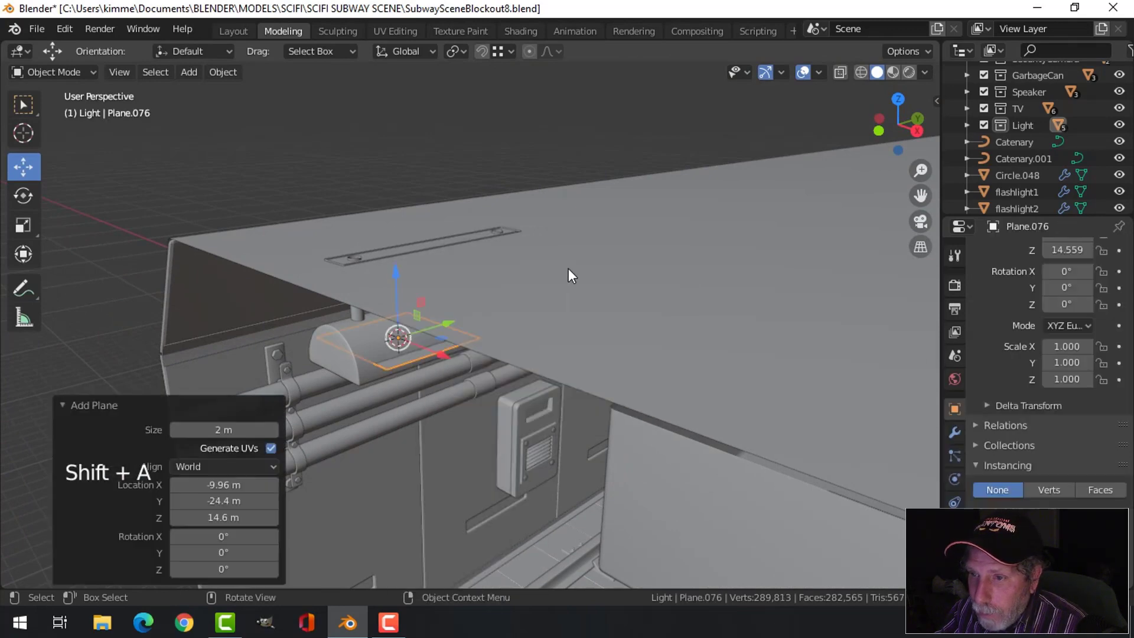
pyautogui.moveTo(392, 288); pyautogui.dragTo(414, 151)
pyautogui.moveTo(482, 251); pyautogui.dragTo(469, 226, button='middle')
# Parent the light's trough, tubes, rods and mounting plate to the new plane using the Object option.
pyautogui.moveTo(352, 335); pyautogui.dragTo(375, 238, button='middle')
pyautogui.click(396, 303)
pyautogui.keyDown('shift'); pyautogui.click(423, 271); pyautogui.keyUp('shift')
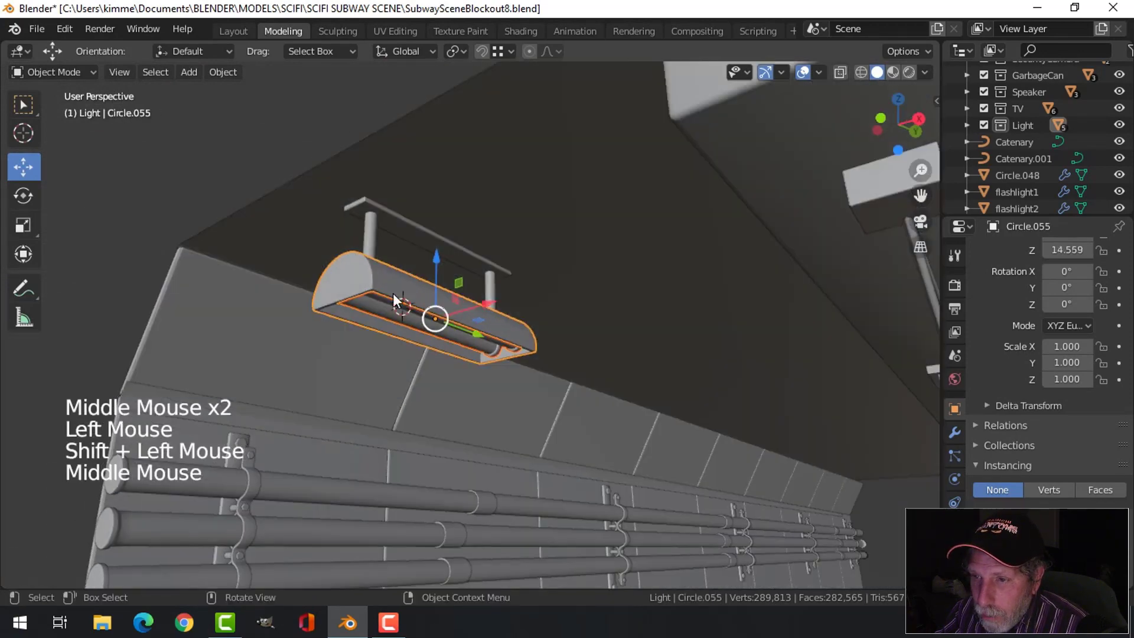
pyautogui.keyDown('shift'); pyautogui.click(373, 238); pyautogui.keyUp('shift')
pyautogui.keyDown('shift'); pyautogui.click(403, 229); pyautogui.keyUp('shift')
pyautogui.moveTo(526, 254); pyautogui.dragTo(502, 348, button='middle')
pyautogui.keyDown('shift'); pyautogui.click(395, 236); pyautogui.keyUp('shift')
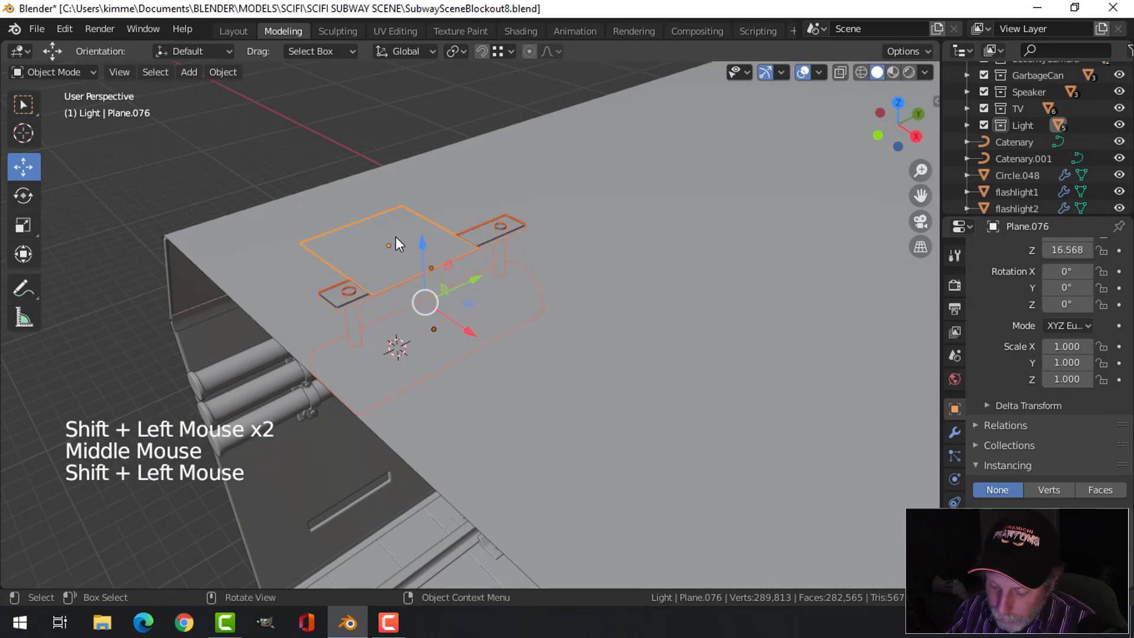
pyautogui.hotkey('ctrl', 'p')
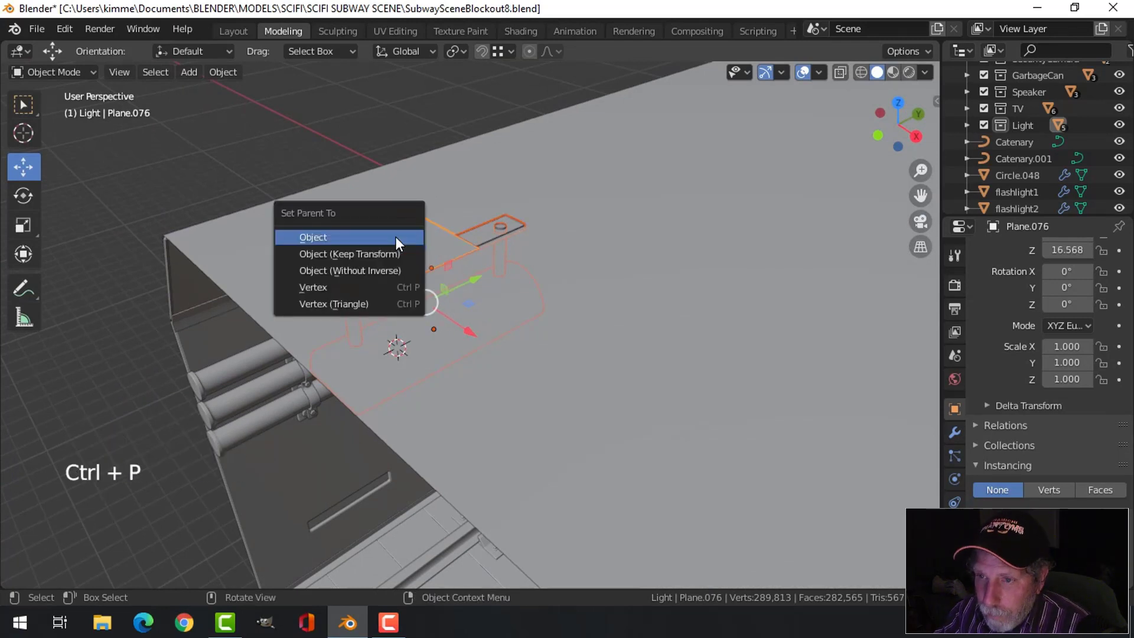
pyautogui.click(395, 237)
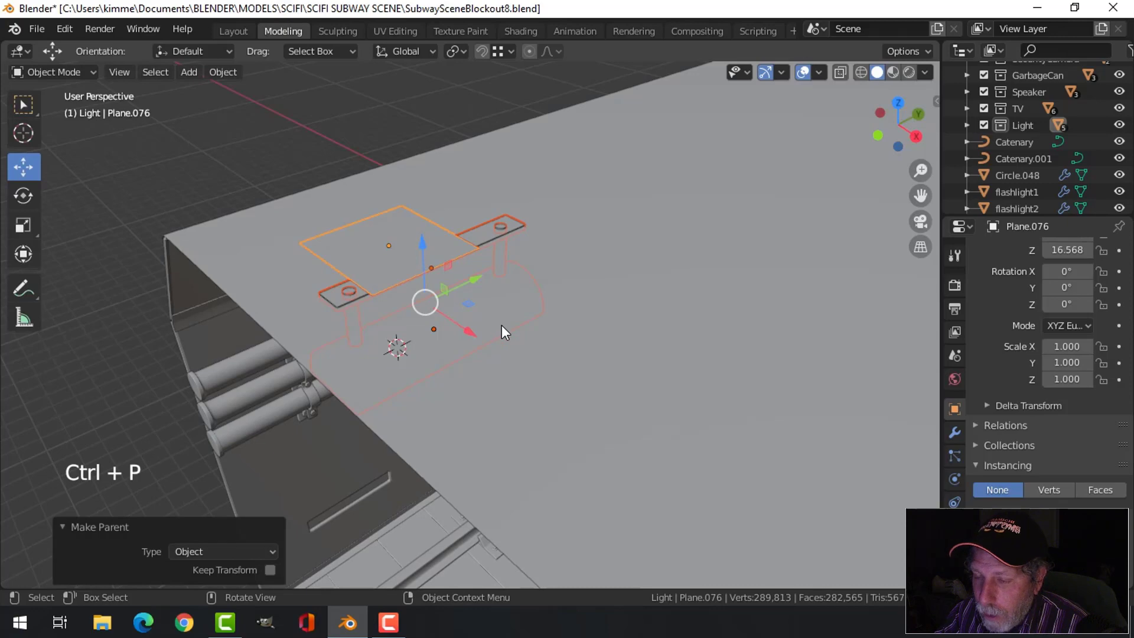
# Move the parent plane about 0.06 m along negative Y and set its instancing to Faces.
pyautogui.click(453, 260)
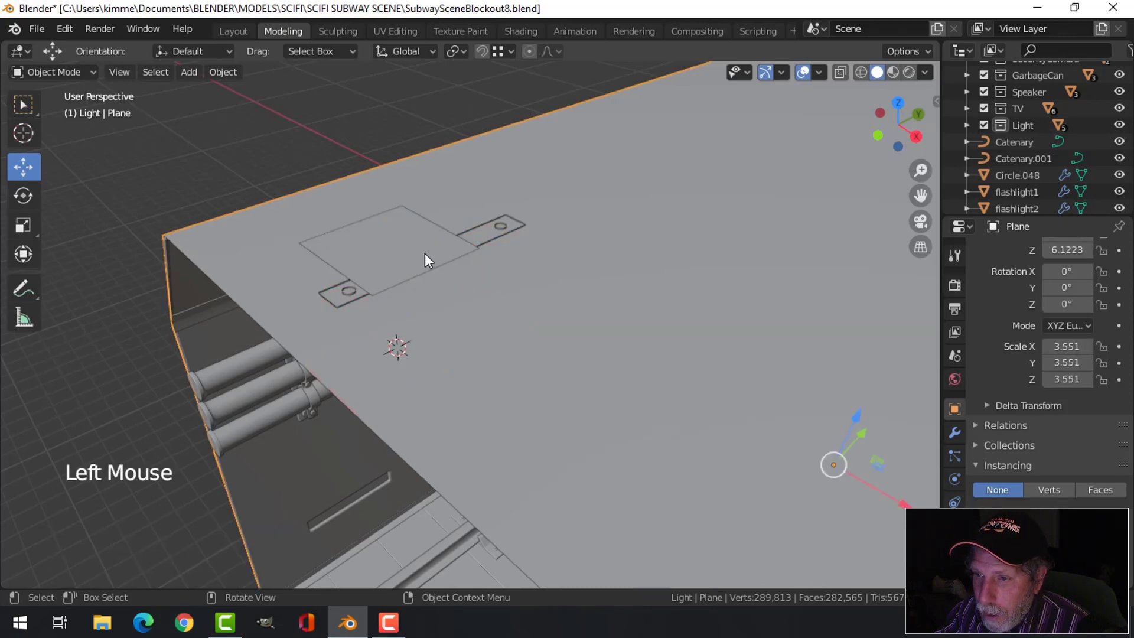
pyautogui.click(437, 248)
pyautogui.moveTo(438, 228); pyautogui.dragTo(468, 229)
pyautogui.moveTo(534, 333); pyautogui.dragTo(554, 272, button='middle')
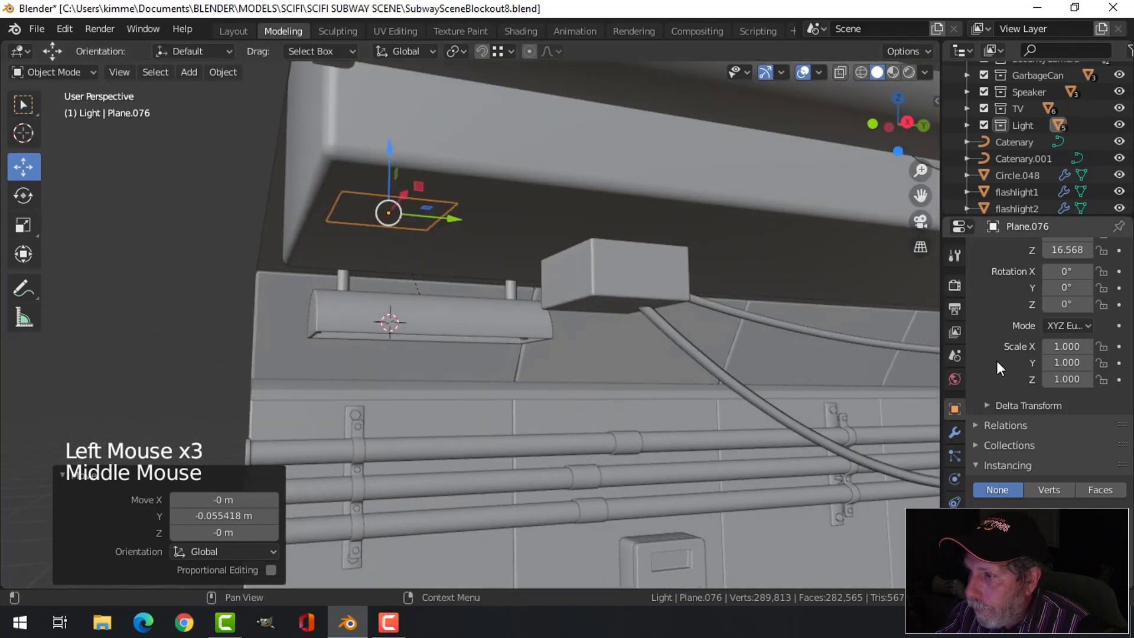
pyautogui.click(1102, 489)
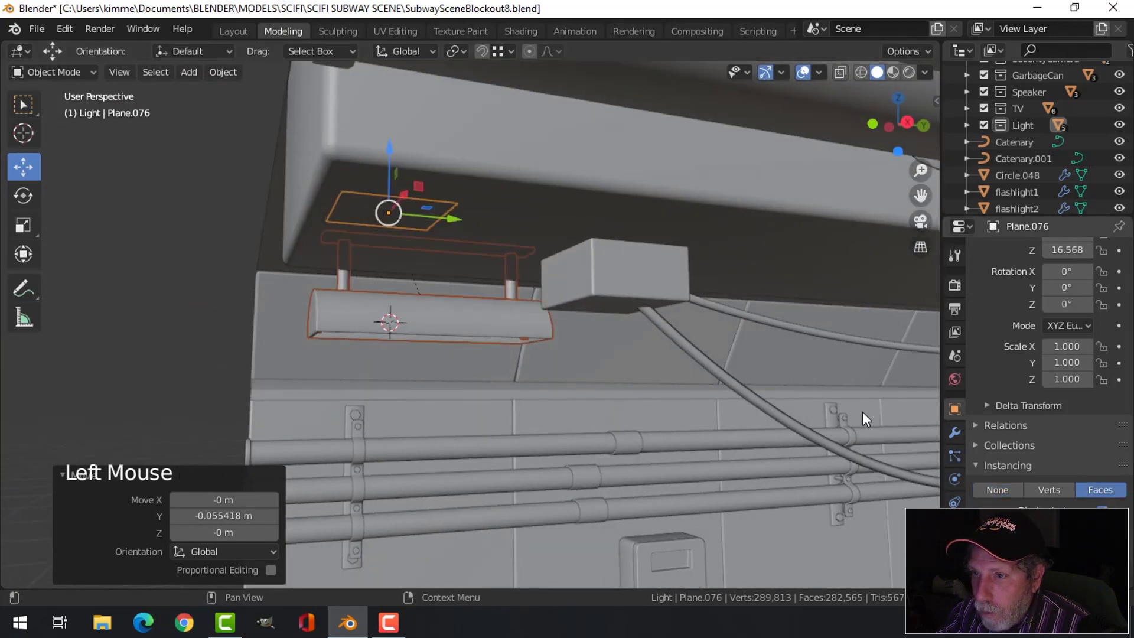
pyautogui.moveTo(665, 355); pyautogui.dragTo(736, 378, button='middle')
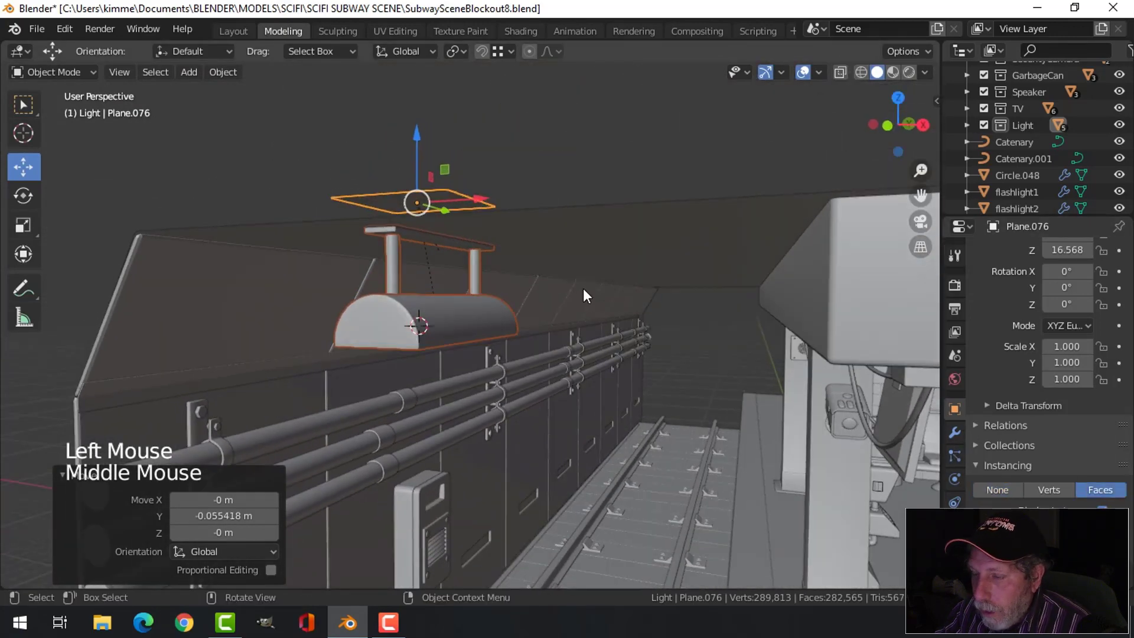
pyautogui.moveTo(583, 288); pyautogui.dragTo(544, 262, button='middle')
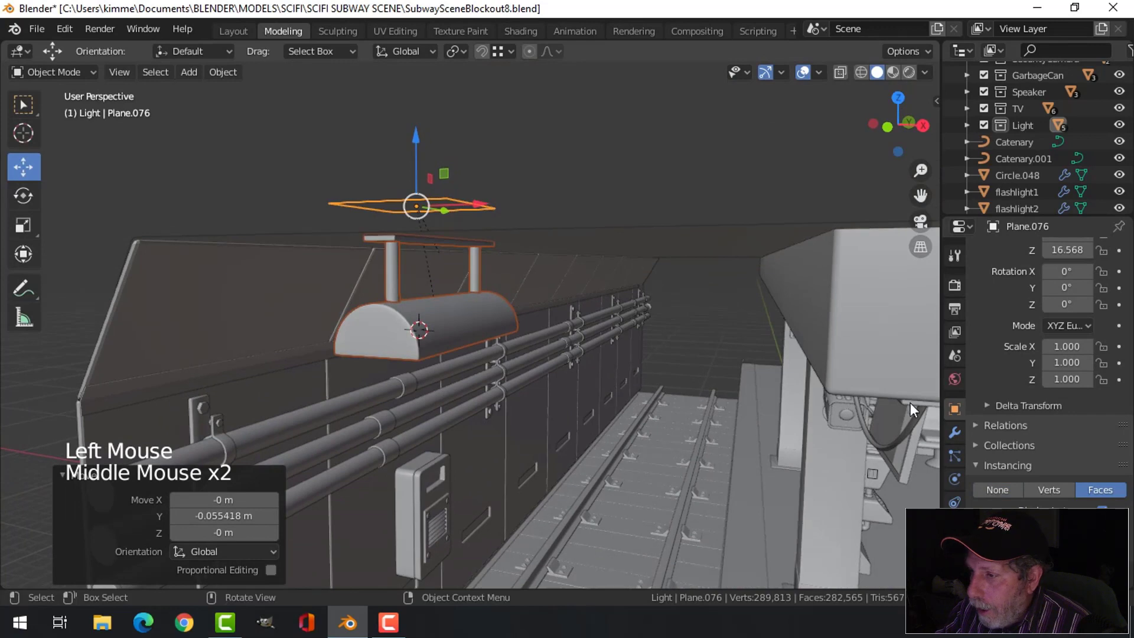
# Add an Array modifier to the parent plane, set its relative Y offset to 12, and reduce it to 10.99.
pyautogui.click(954, 432)
pyautogui.click(1009, 250)
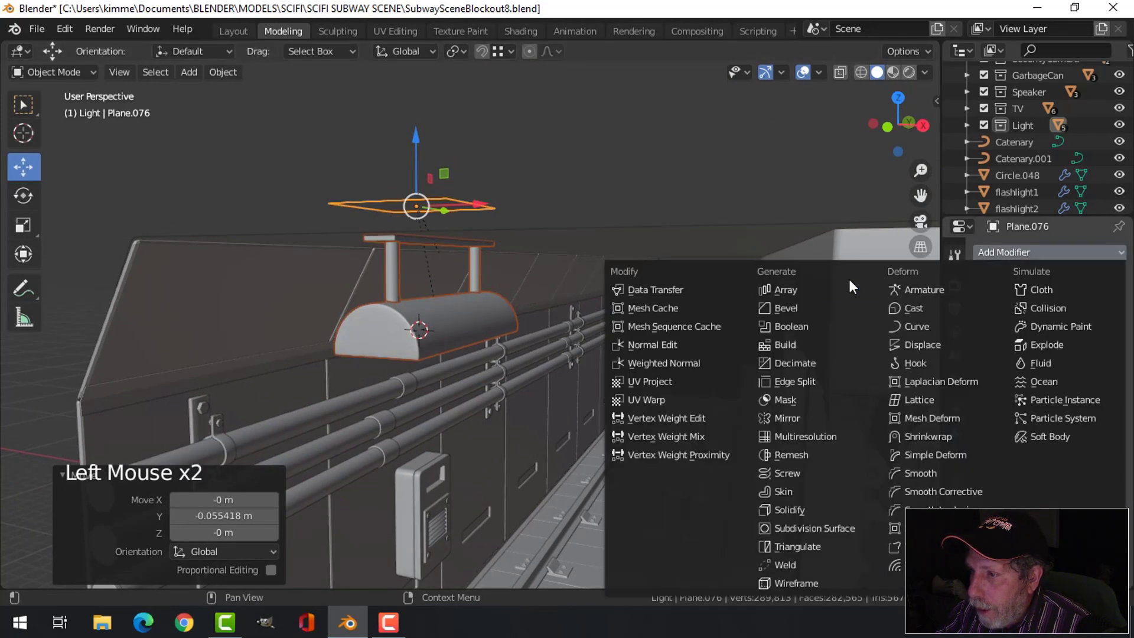
pyautogui.click(792, 290)
pyautogui.moveTo(817, 371); pyautogui.dragTo(993, 406, button='middle')
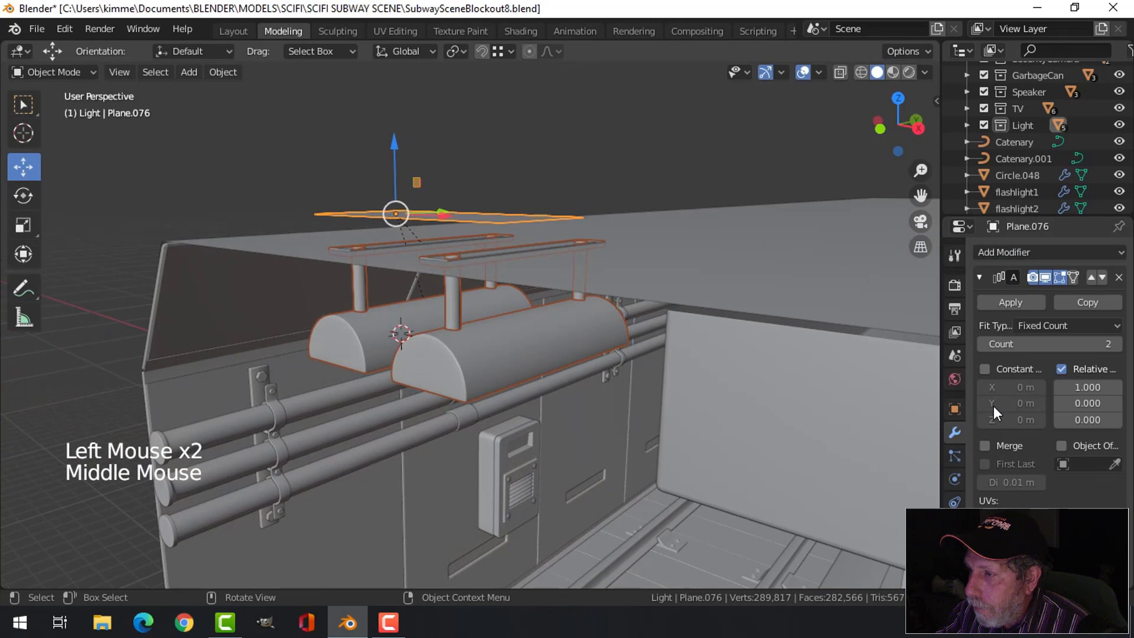
pyautogui.click(1090, 403)
pyautogui.press('BackSpace')
pyautogui.press('BackSpace')
pyautogui.press('BackSpace')
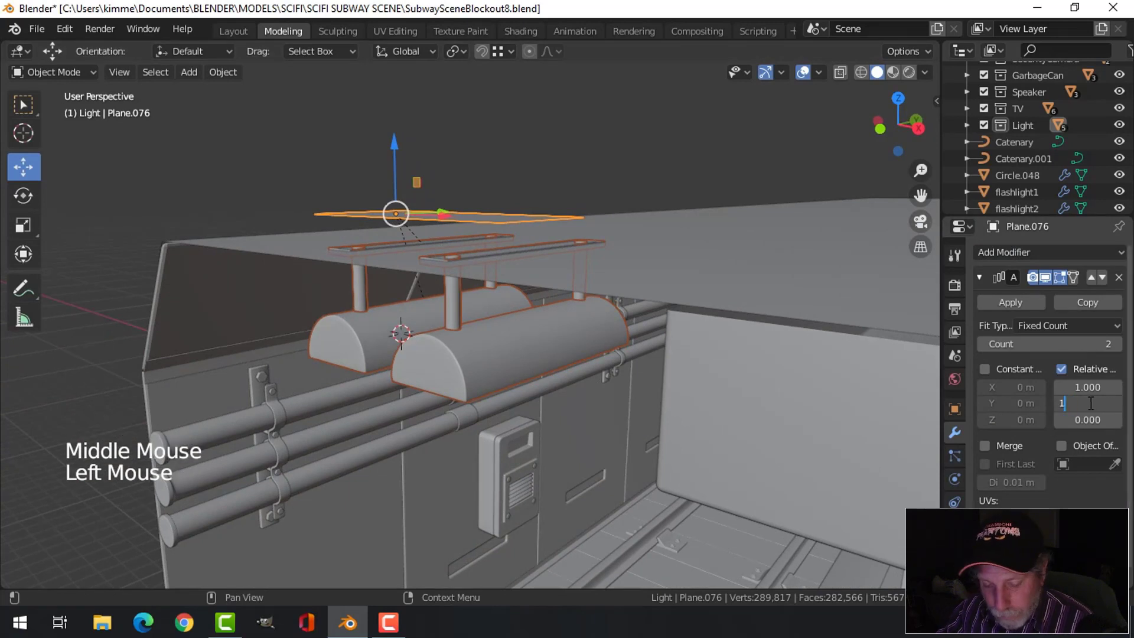
pyautogui.write('12')
pyautogui.press('Return')
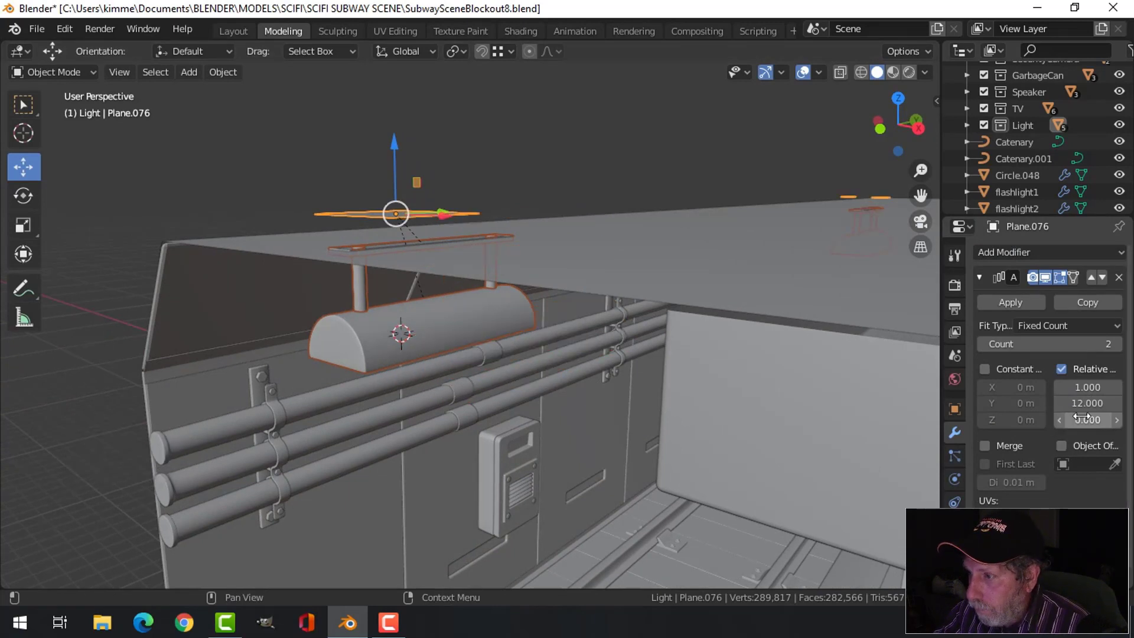
pyautogui.keyDown('shift'); pyautogui.moveTo(1090, 403); pyautogui.dragTo(1063, 403); pyautogui.keyUp('shift')
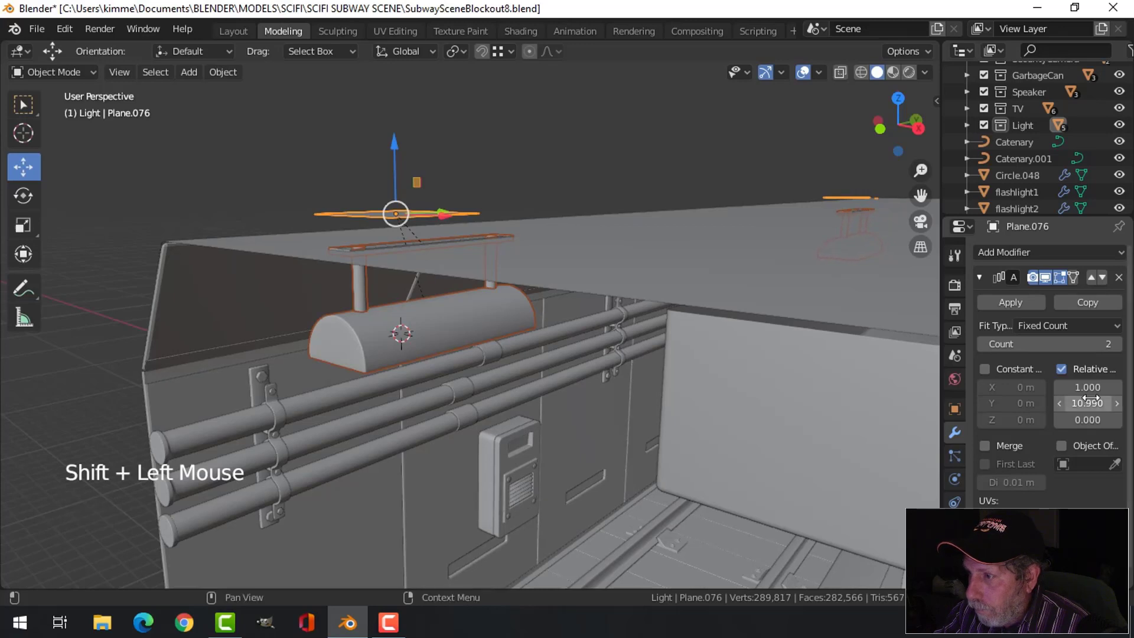
# Set the array's relative X offset to 0 and reduce its relative Y offset to about 4.49.
pyautogui.click(1088, 387)
pyautogui.press('BackSpace')
pyautogui.press('BackSpace')
pyautogui.press('BackSpace')
pyautogui.write('0')
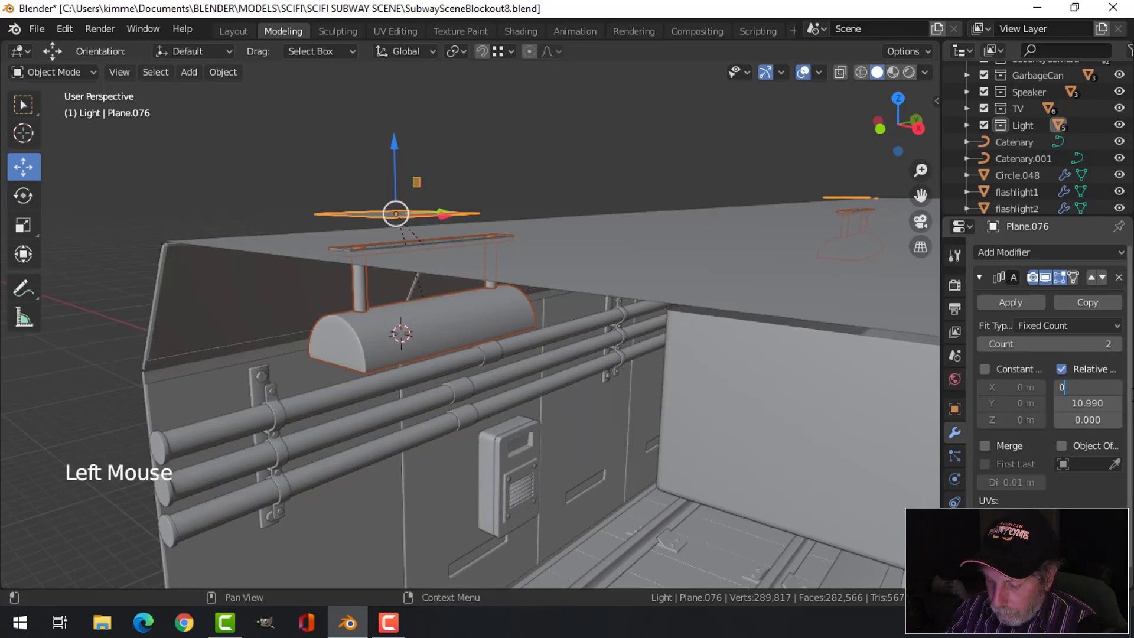
pyautogui.press('Return')
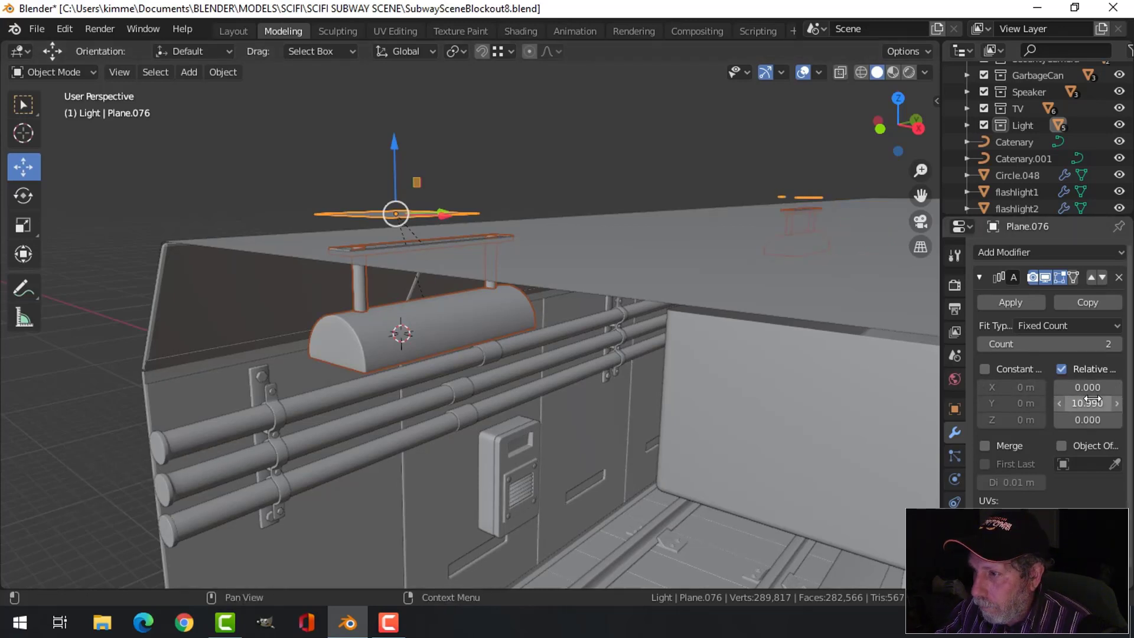
pyautogui.moveTo(1086, 403); pyautogui.dragTo(1071, 402)
pyautogui.moveTo(826, 377); pyautogui.dragTo(738, 369, button='middle')
pyautogui.scroll(-2, 738, 370)
pyautogui.scroll(-2, 986, 360)
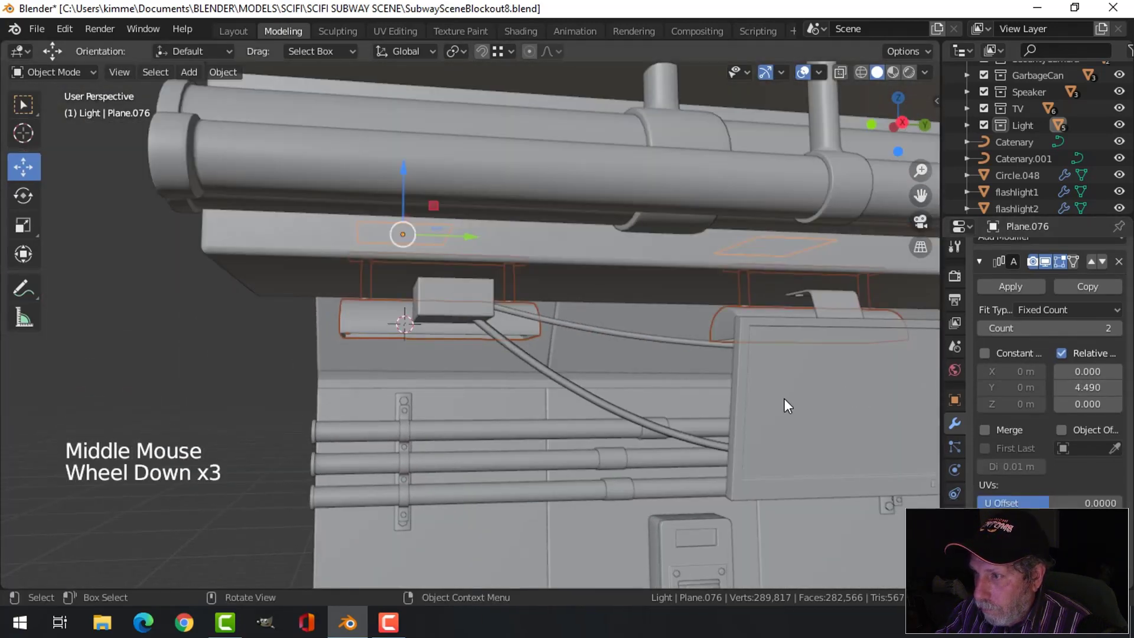
# Increase the array count to 5, widen the relative Y offset to about 5.58, and clear the selection.
pyautogui.moveTo(784, 398); pyautogui.dragTo(739, 366, button='middle')
pyautogui.click(1114, 328)
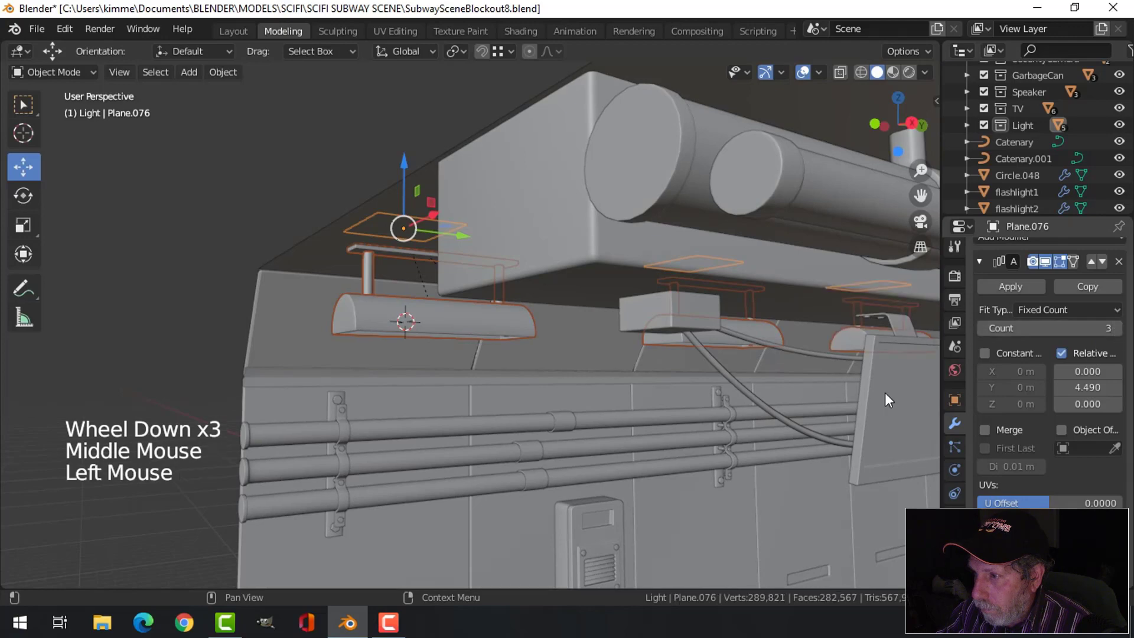
pyautogui.scroll(-1, 767, 399)
pyautogui.moveTo(650, 406); pyautogui.dragTo(487, 387, button='middle')
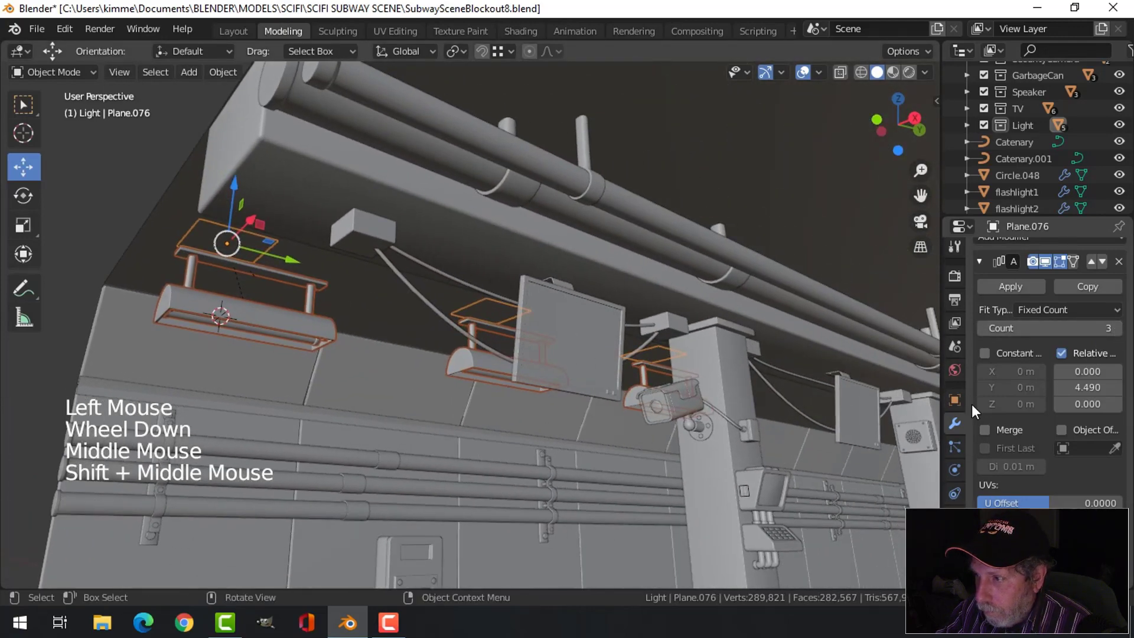
pyautogui.click(1118, 328)
pyautogui.click(1118, 328)
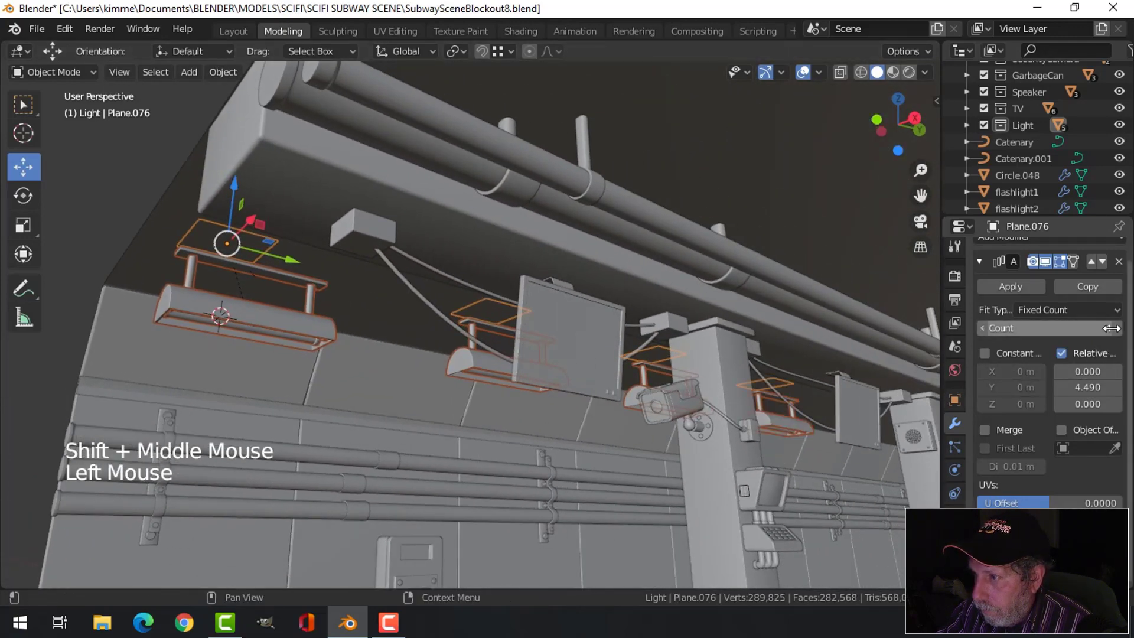
pyautogui.moveTo(527, 422); pyautogui.dragTo(617, 422, button='middle')
pyautogui.keyDown('shift'); pyautogui.moveTo(1090, 387); pyautogui.dragTo(1119, 387); pyautogui.keyUp('shift')
pyautogui.hotkey('alt', 'a')
# Select the parent plane above the ceiling and scale it uniformly to about 0.862, shrinking all five lights.
pyautogui.moveTo(481, 384); pyautogui.dragTo(583, 428, button='middle')
pyautogui.scroll(-2, 500, 430)
pyautogui.keyDown('shift'); pyautogui.moveTo(500, 430); pyautogui.dragTo(621, 495, button='middle'); pyautogui.keyUp('shift')
pyautogui.click(362, 258)
pyautogui.press('s')
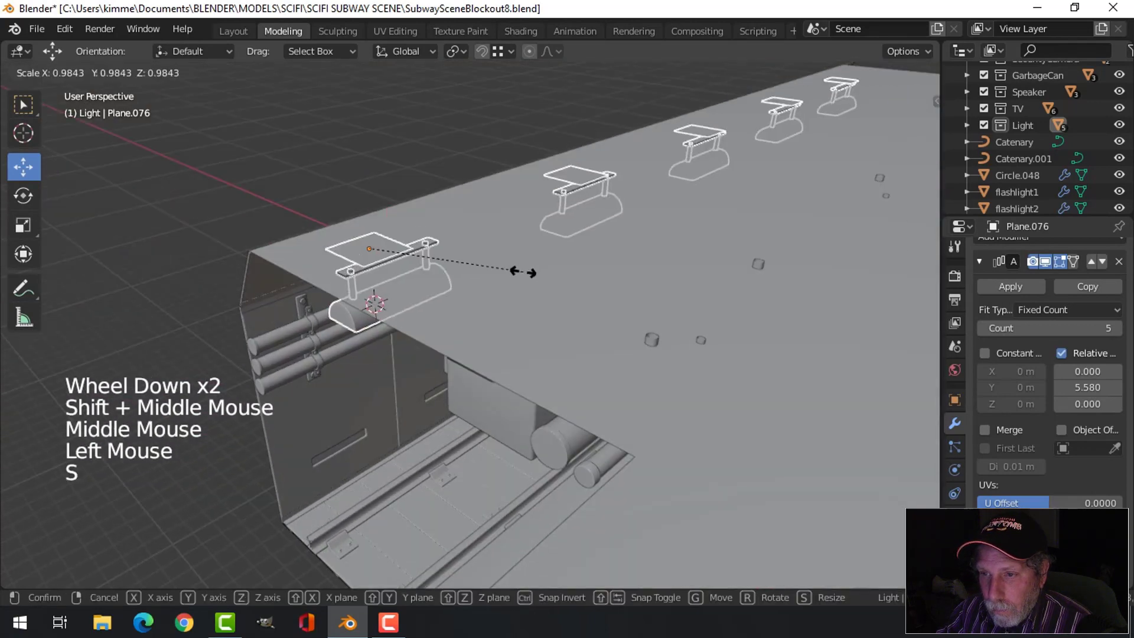
pyautogui.click(503, 269)
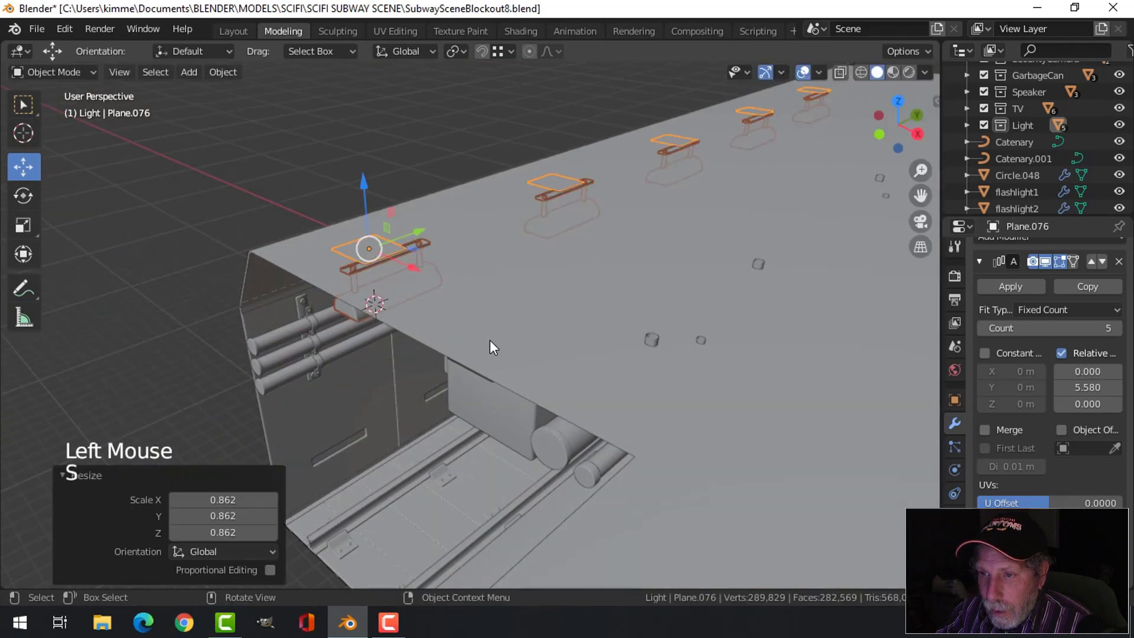
# Lower the lights' parent plane about 0.08 m along Z to seat the mounts in the ceiling, and clear the selection.
pyautogui.moveTo(490, 339); pyautogui.dragTo(446, 268, button='middle')
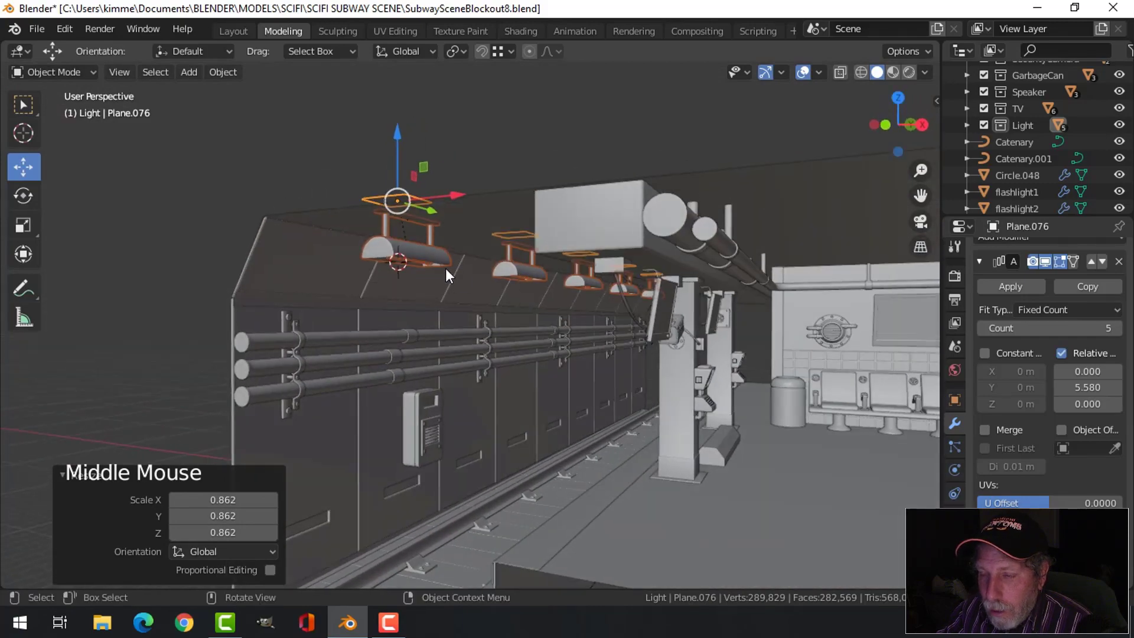
pyautogui.scroll(2, 445, 268)
pyautogui.press('KP_1')
pyautogui.scroll(2, 445, 275)
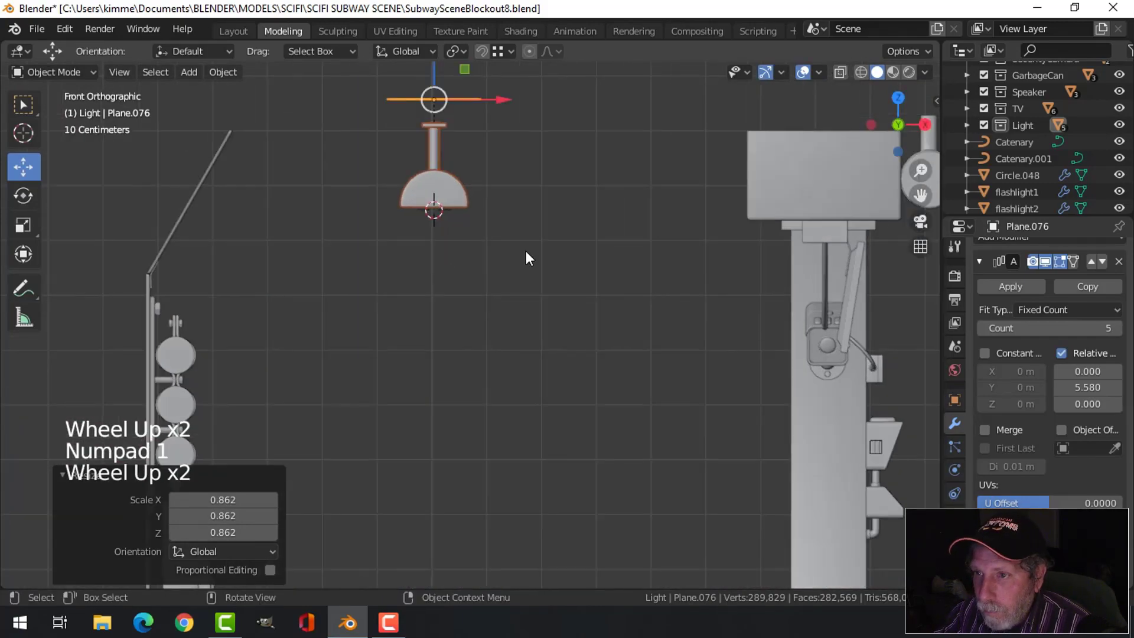
pyautogui.moveTo(526, 254); pyautogui.dragTo(365, 103, button='middle')
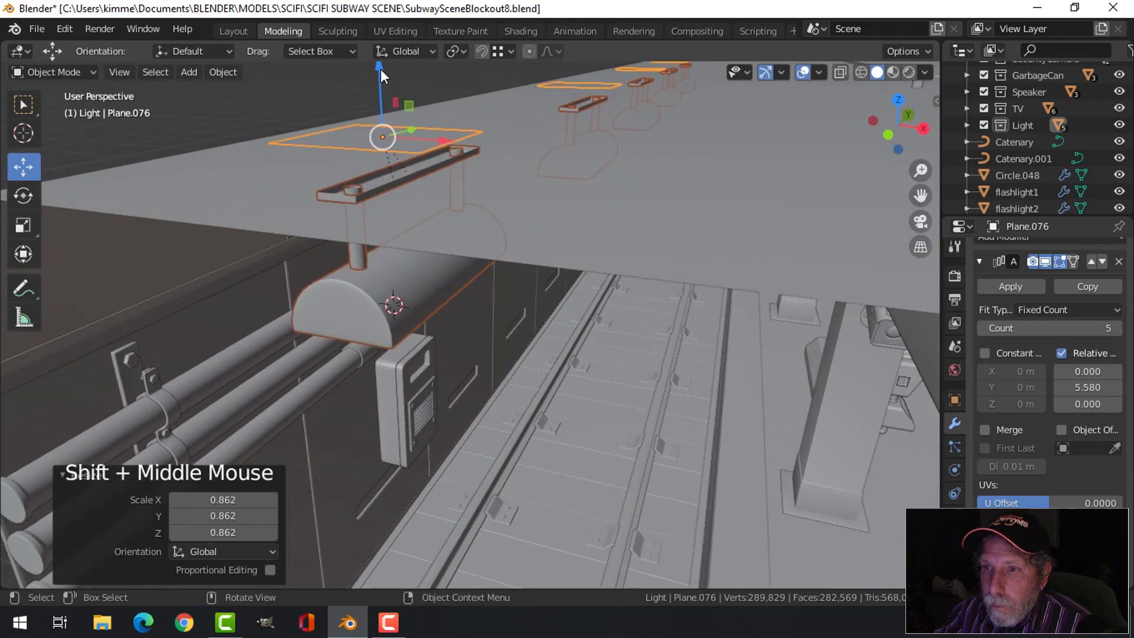
pyautogui.moveTo(380, 69); pyautogui.dragTo(491, 225)
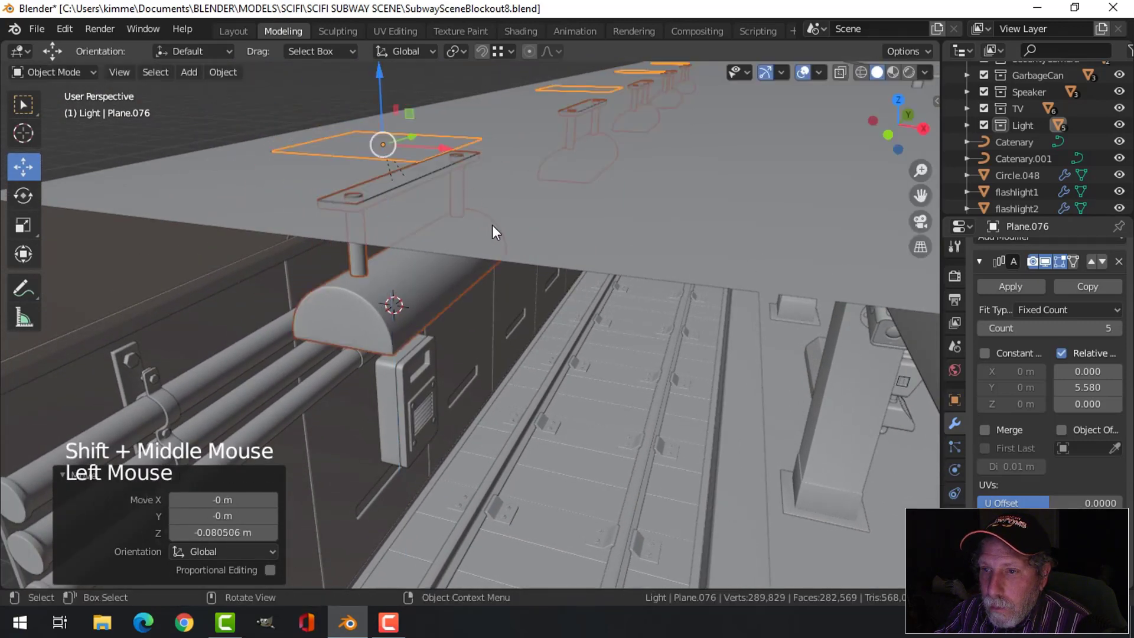
pyautogui.hotkey('alt', 'a')
pyautogui.moveTo(492, 224); pyautogui.dragTo(731, 315, button='middle')
pyautogui.scroll(-2, 500, 226)
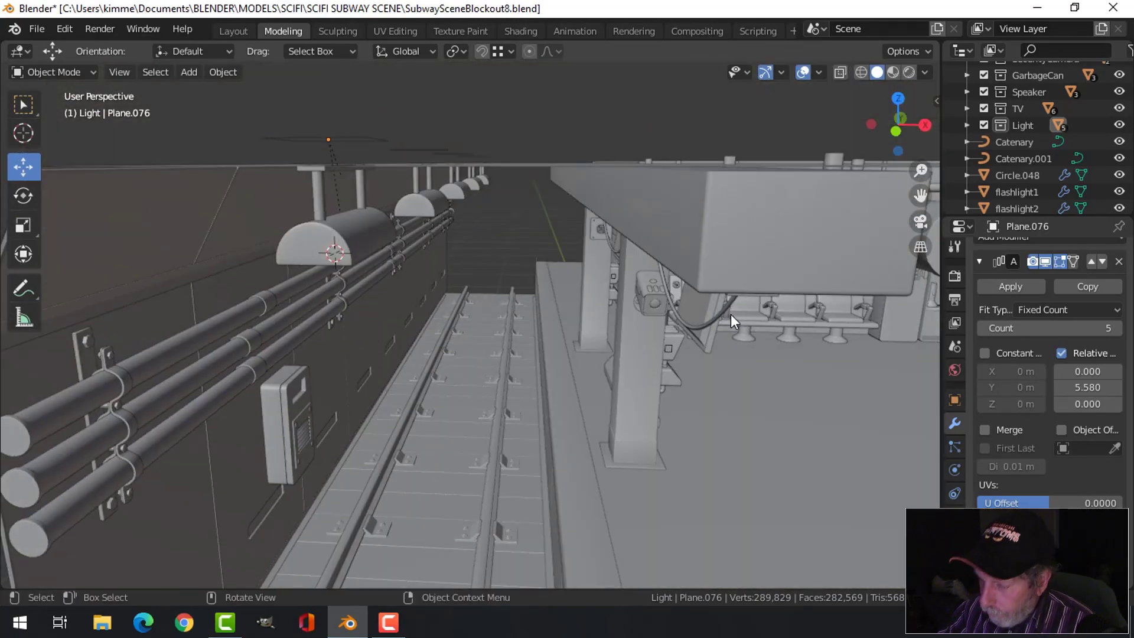
# In a wireframe top view of the tunnel, set the light array's count to 6 and clear the selection.
pyautogui.press('KP_7')
pyautogui.press('z')
pyautogui.scroll(-6, 607, 319)
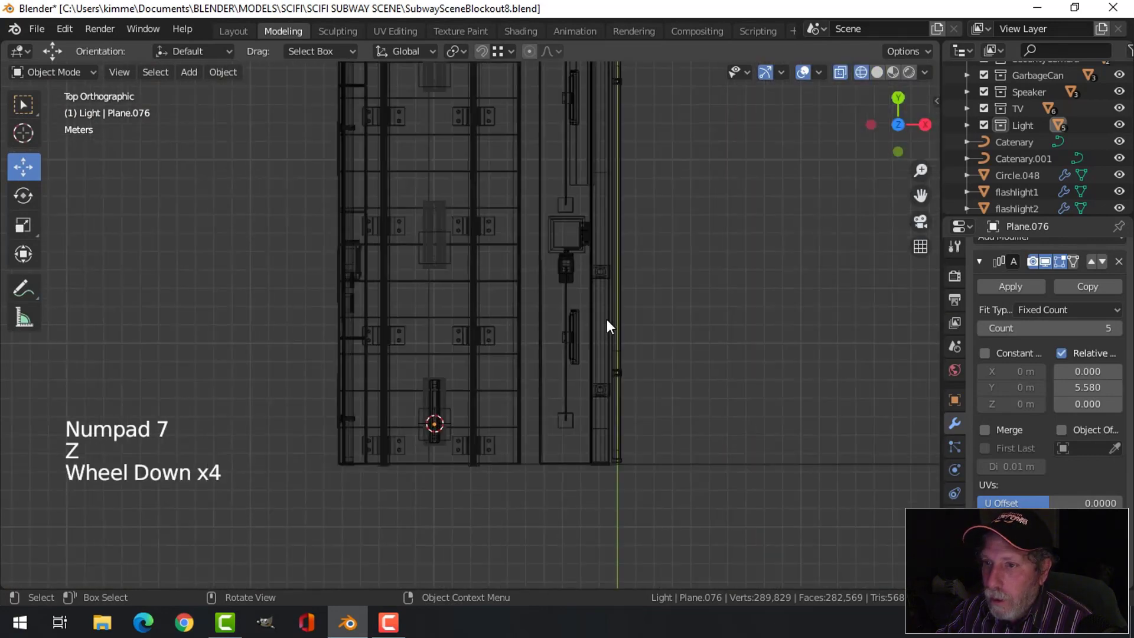
pyautogui.keyDown('shift'); pyautogui.moveTo(556, 260); pyautogui.dragTo(565, 398, button='middle'); pyautogui.keyUp('shift')
pyautogui.scroll(-5, 561, 356)
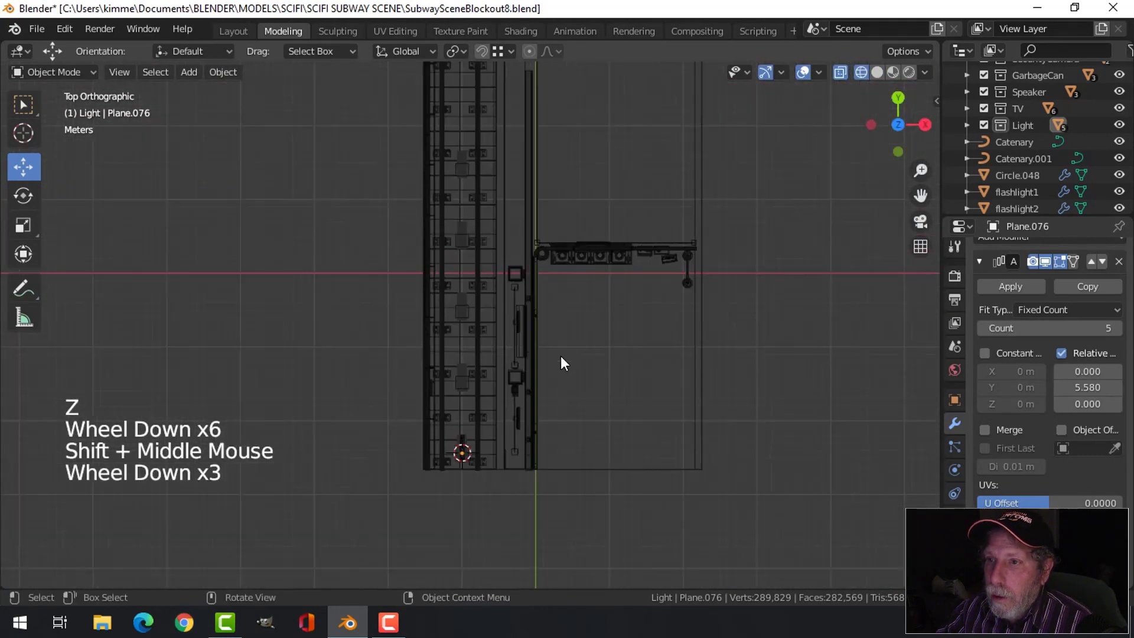
pyautogui.keyDown('shift'); pyautogui.moveTo(554, 297); pyautogui.dragTo(562, 332, button='middle'); pyautogui.keyUp('shift')
pyautogui.scroll(2, 662, 320)
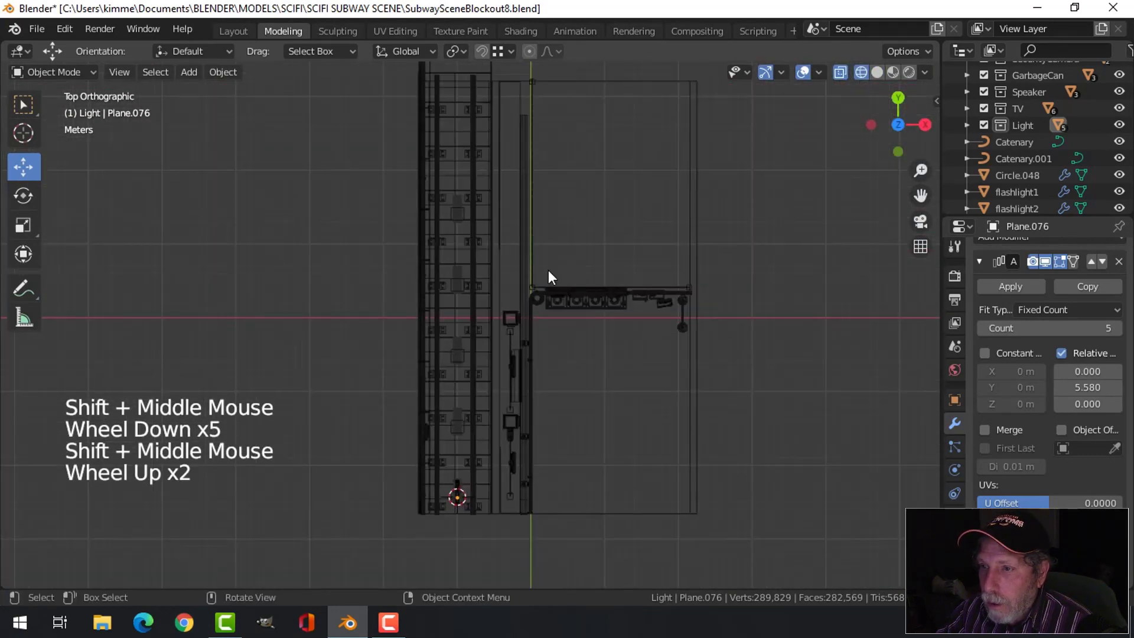
pyautogui.click(1116, 328)
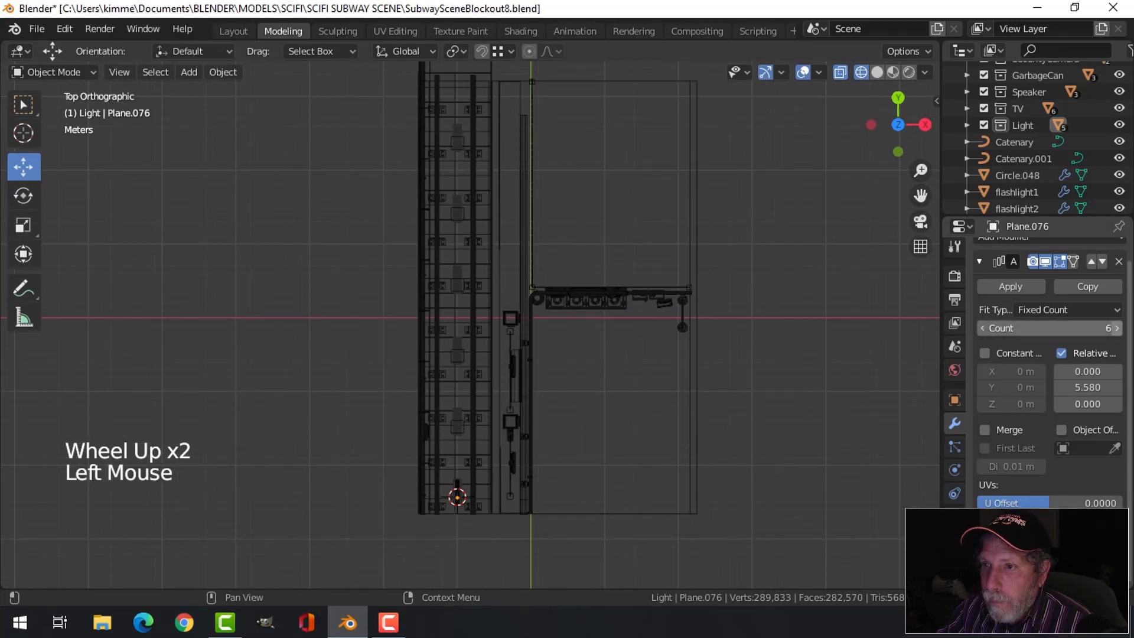
pyautogui.click(1116, 328)
pyautogui.click(983, 328)
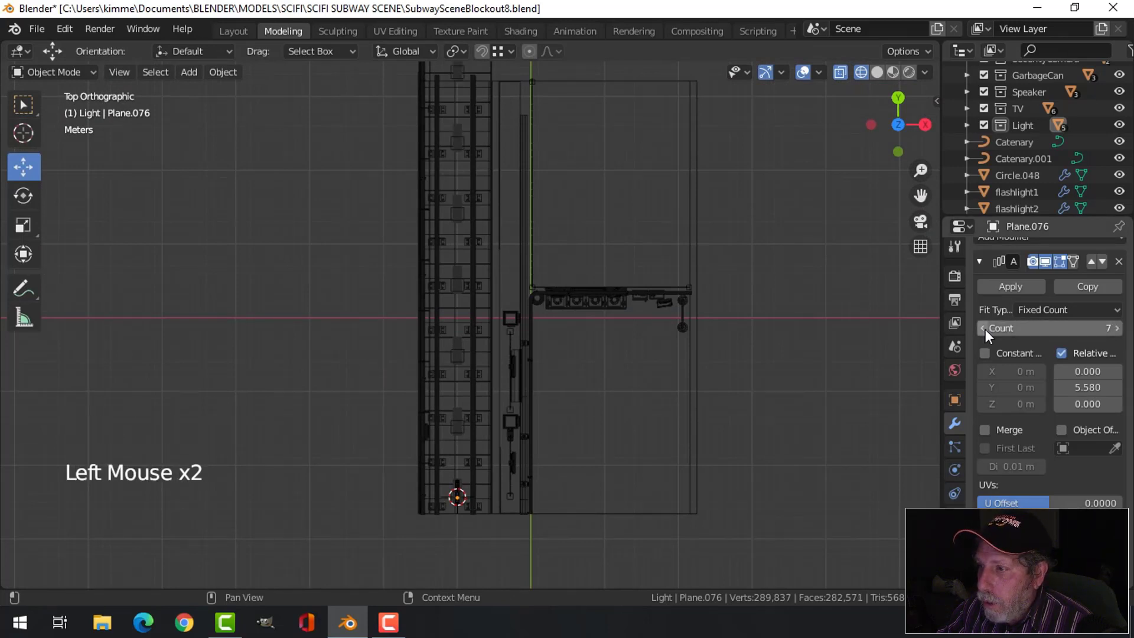
pyautogui.press('a')
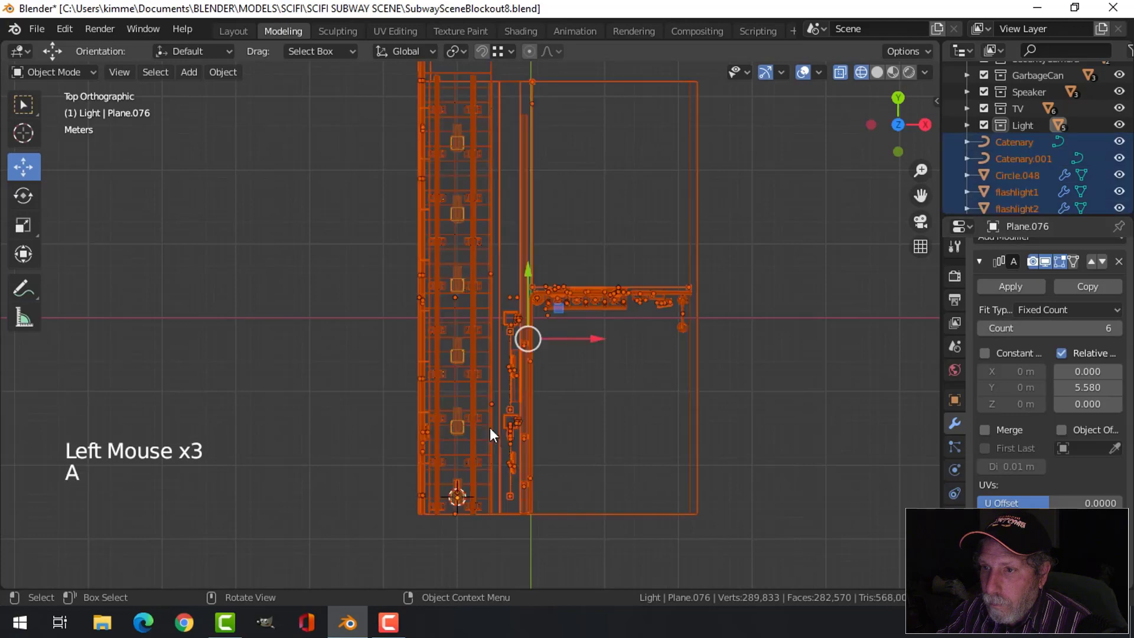
pyautogui.hotkey('alt', 'a')
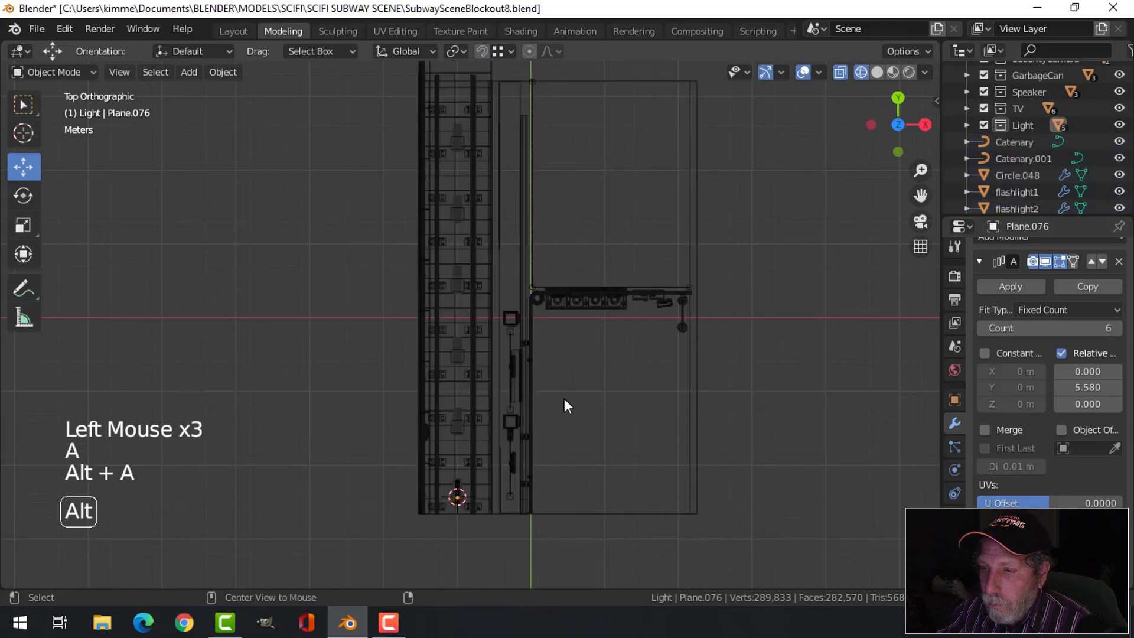
pyautogui.click(463, 495)
pyautogui.scroll(2, 564, 494)
pyautogui.hotkey('alt', 'a')
# Return to solid shading, select the lights' parent plane above the ceiling, and move it about 0.585 m along Y.
pyautogui.moveTo(565, 493); pyautogui.dragTo(485, 364, button='middle')
pyautogui.scroll(1, 348, 189)
pyautogui.moveTo(359, 178); pyautogui.dragTo(434, 342, button='middle')
pyautogui.scroll(2, 440, 354)
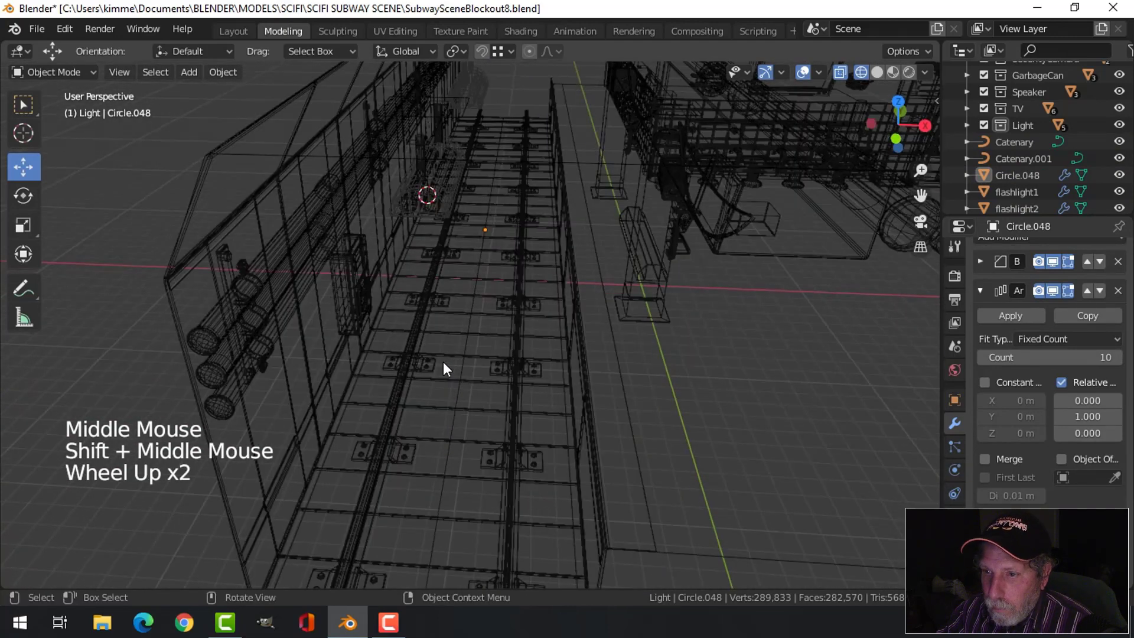
pyautogui.press('z')
pyautogui.moveTo(455, 261)
pyautogui.mouseDown(button='middle')
pyautogui.moveTo(421, 262)
pyautogui.moveTo(451, 311)
pyautogui.moveTo(202, 287)
pyautogui.mouseUp(button='middle')
pyautogui.click(420, 262)
pyautogui.scroll(-1, 438, 268)
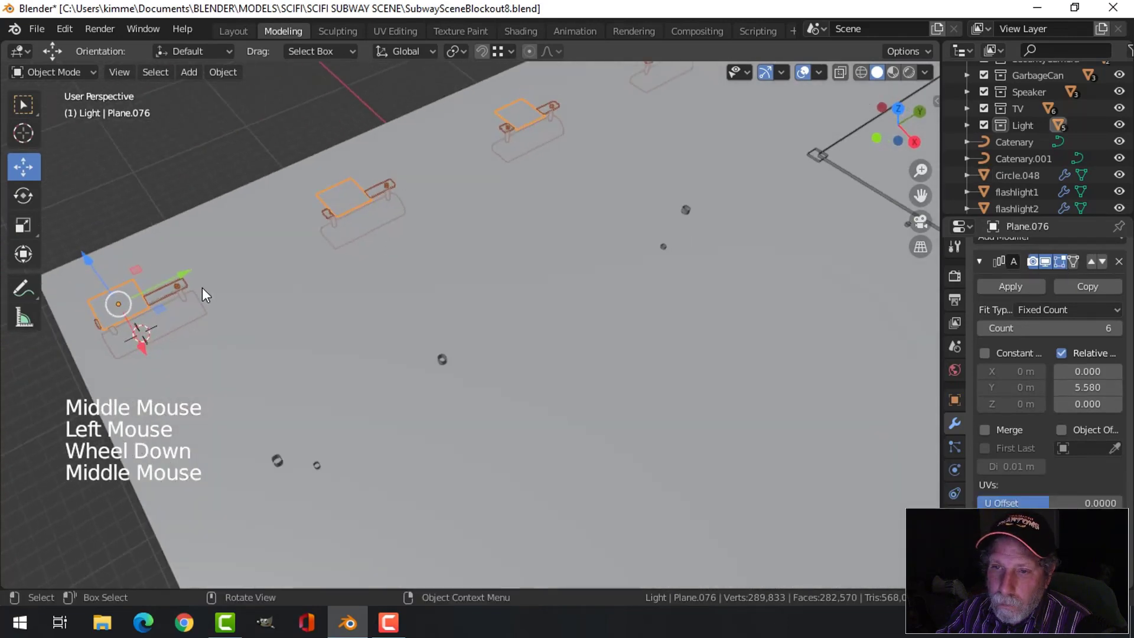
pyautogui.moveTo(183, 274); pyautogui.dragTo(211, 270)
pyautogui.scroll(-5, 531, 302)
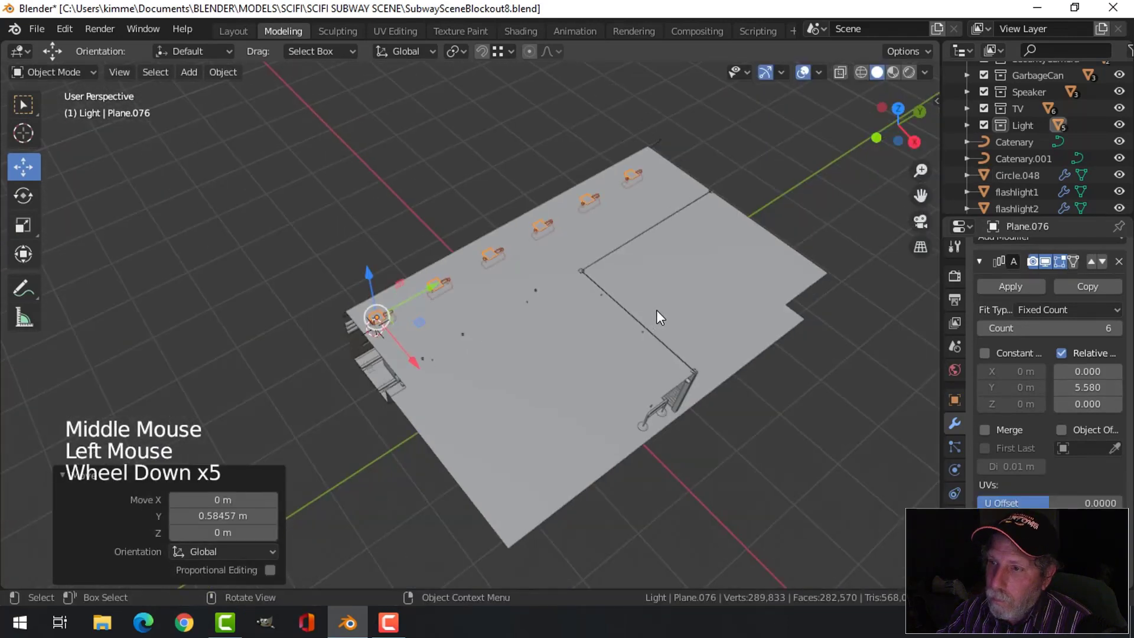
# Nudge the row of lights slightly further along Y and clear the selection.
pyautogui.keyDown('shift'); pyautogui.moveTo(657, 310); pyautogui.dragTo(520, 362, button='middle'); pyautogui.keyUp('shift')
pyautogui.moveTo(356, 347); pyautogui.dragTo(364, 343)
pyautogui.hotkey('alt', 'a')
pyautogui.moveTo(531, 384); pyautogui.dragTo(638, 355, button='middle')
pyautogui.scroll(3, 545, 377)
pyautogui.scroll(2, 572, 353)
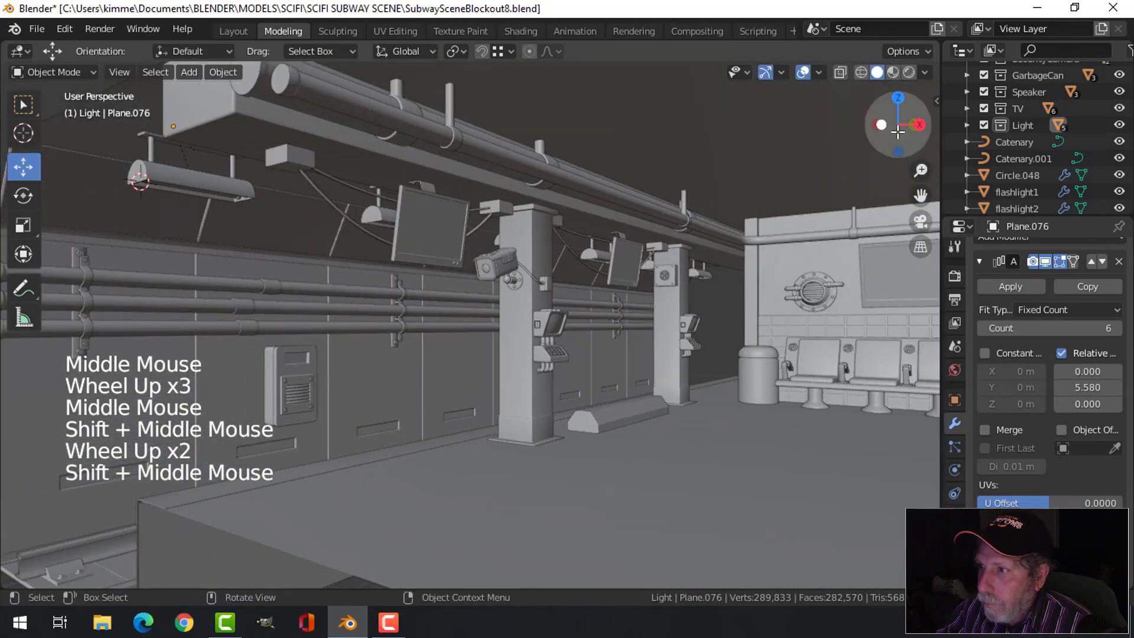
# Enable Cavity in the viewport shading, set the lighting to MatCap, and choose the multicoloured normal-style matcap.
pyautogui.click(925, 72)
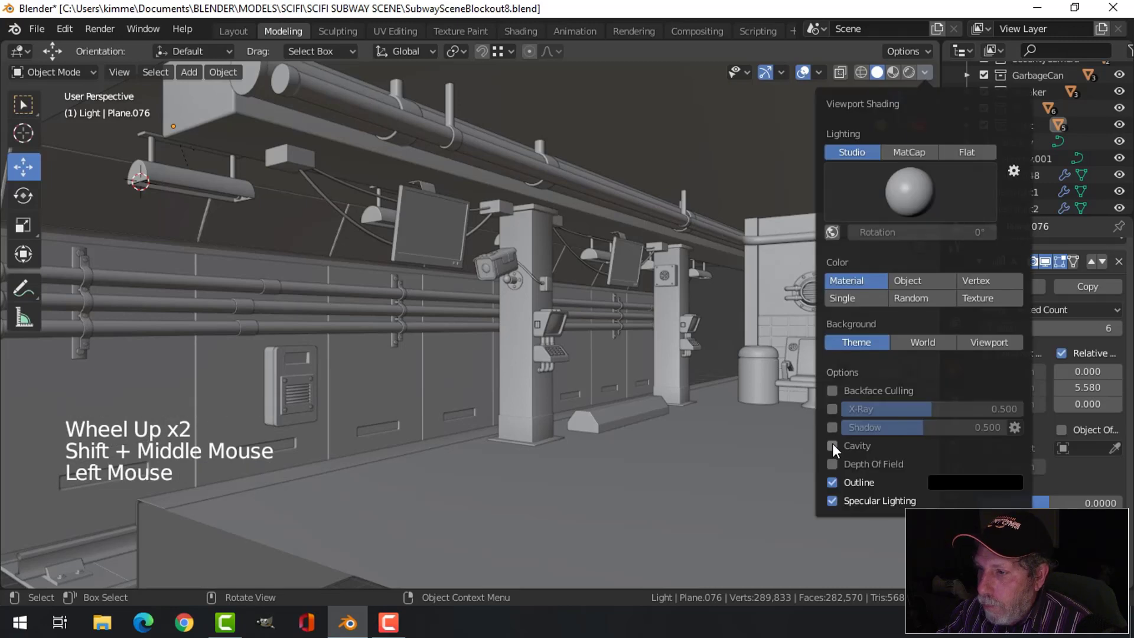
pyautogui.click(832, 446)
pyautogui.click(909, 152)
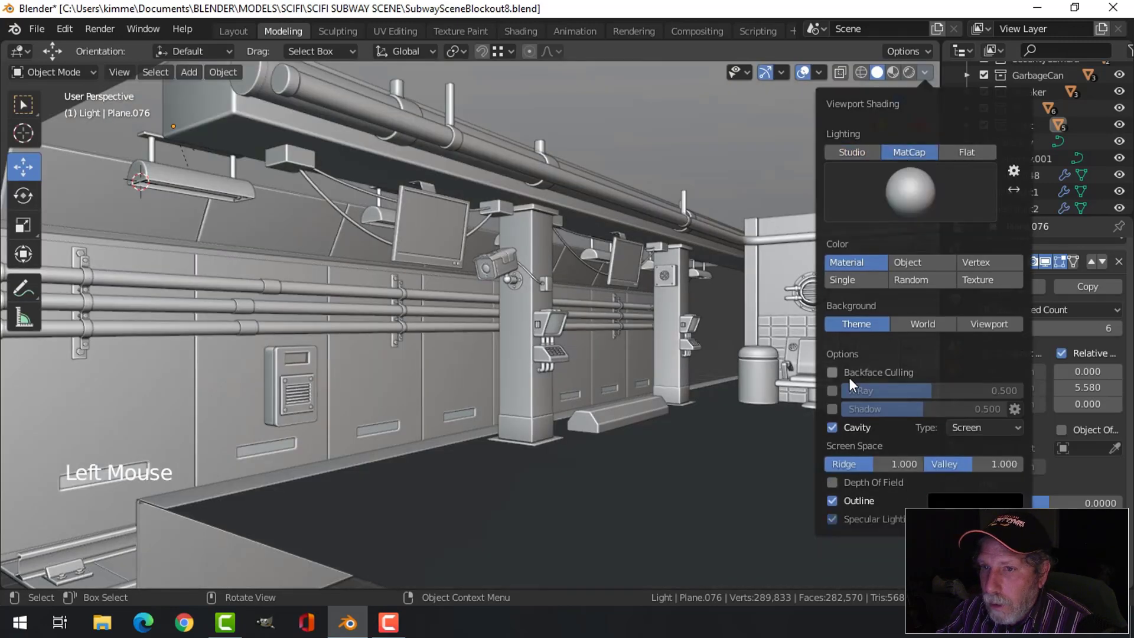
pyautogui.click(911, 188)
pyautogui.click(926, 242)
# Examine the ceiling lights, tunnel wall, tracks and platform from several angles in the coloured matcap shading.
pyautogui.moveTo(631, 278)
pyautogui.mouseDown(button='middle')
pyautogui.moveTo(654, 264)
pyautogui.moveTo(653, 275)
pyautogui.moveTo(697, 288)
pyautogui.mouseUp(button='middle')
pyautogui.scroll(-3, 653, 276)
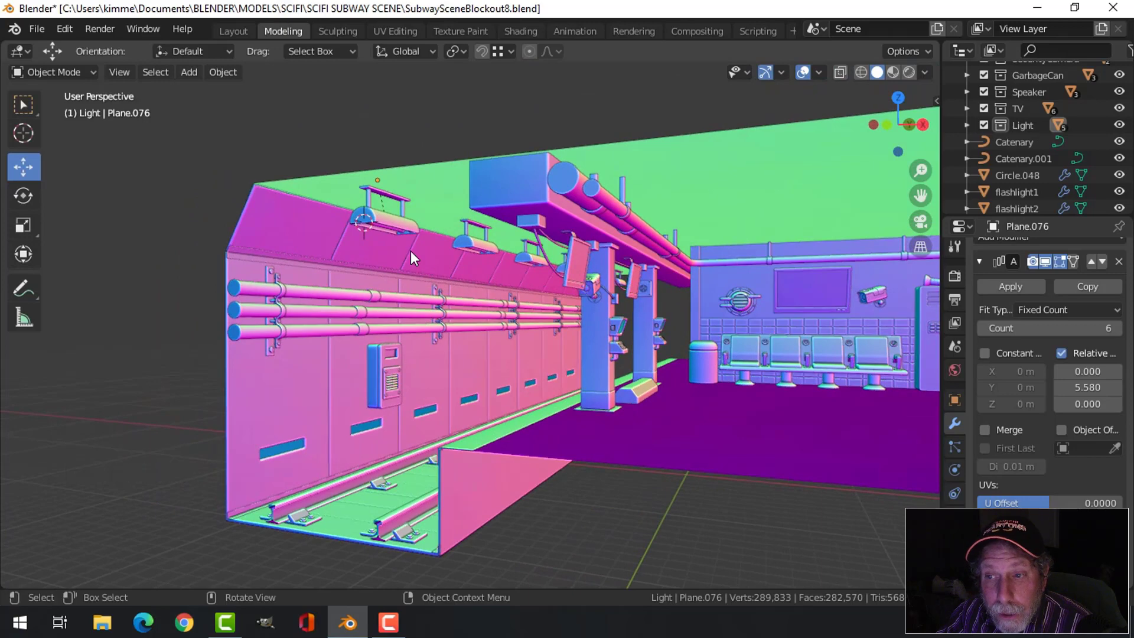
pyautogui.scroll(2, 412, 257)
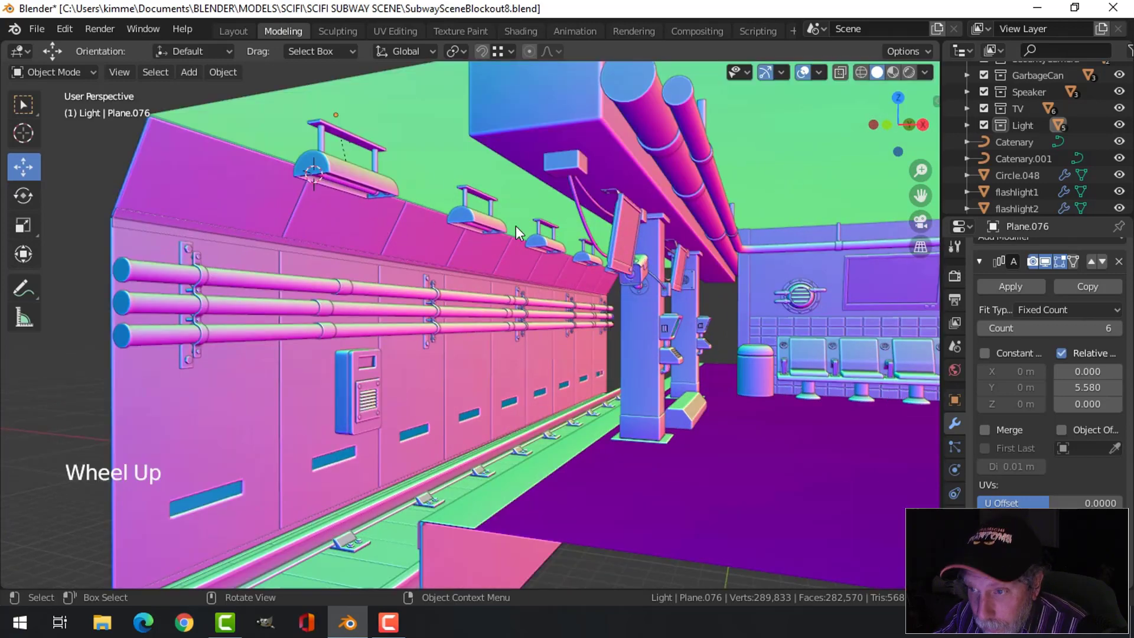
pyautogui.scroll(-3, 576, 261)
pyautogui.moveTo(575, 264); pyautogui.dragTo(355, 207, button='middle')
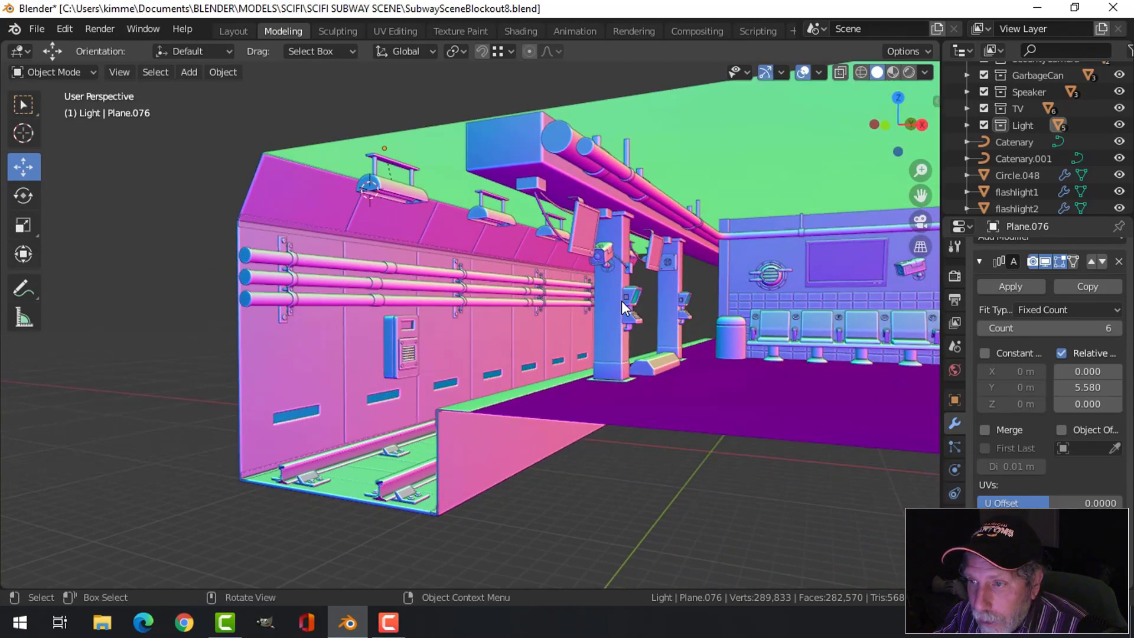
pyautogui.scroll(3, 621, 299)
pyautogui.moveTo(615, 286)
pyautogui.mouseDown(button='middle')
pyautogui.moveTo(614, 272)
pyautogui.moveTo(608, 295)
pyautogui.mouseUp(button='middle')
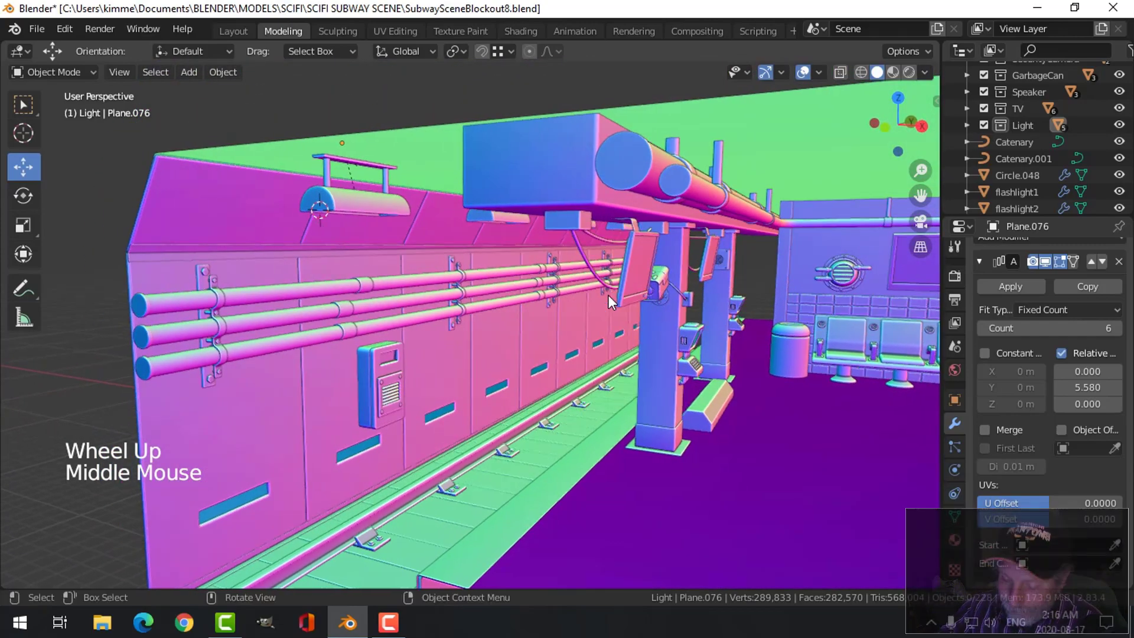